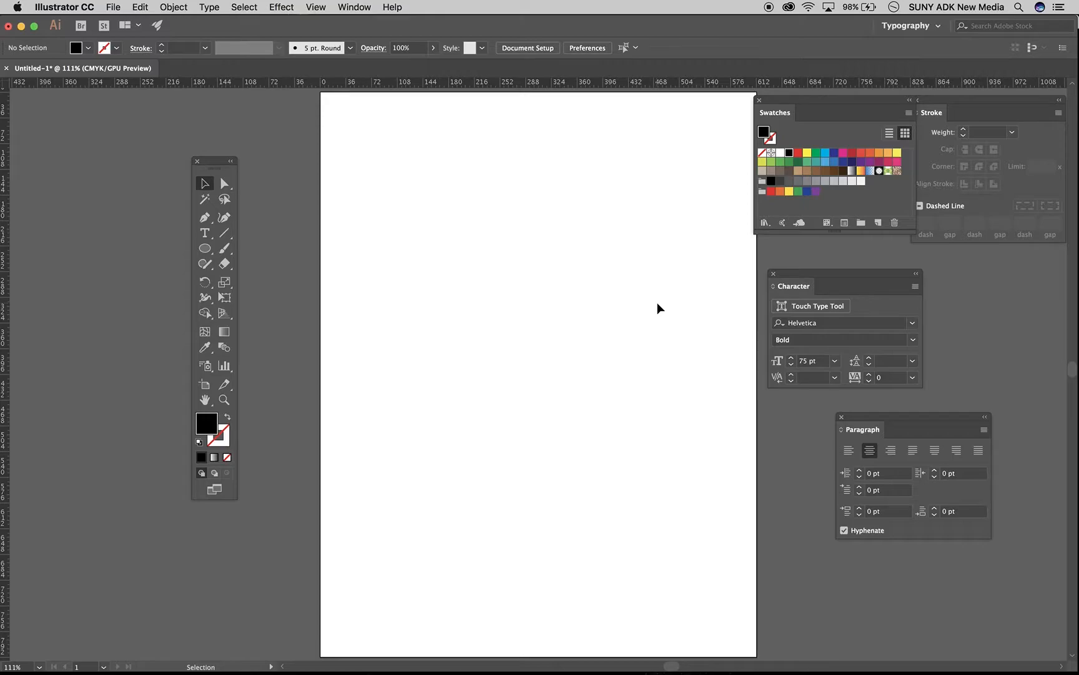
# - Add the point text "STROKE" and move it into the upper part of the page
pyautogui.click(204, 232)
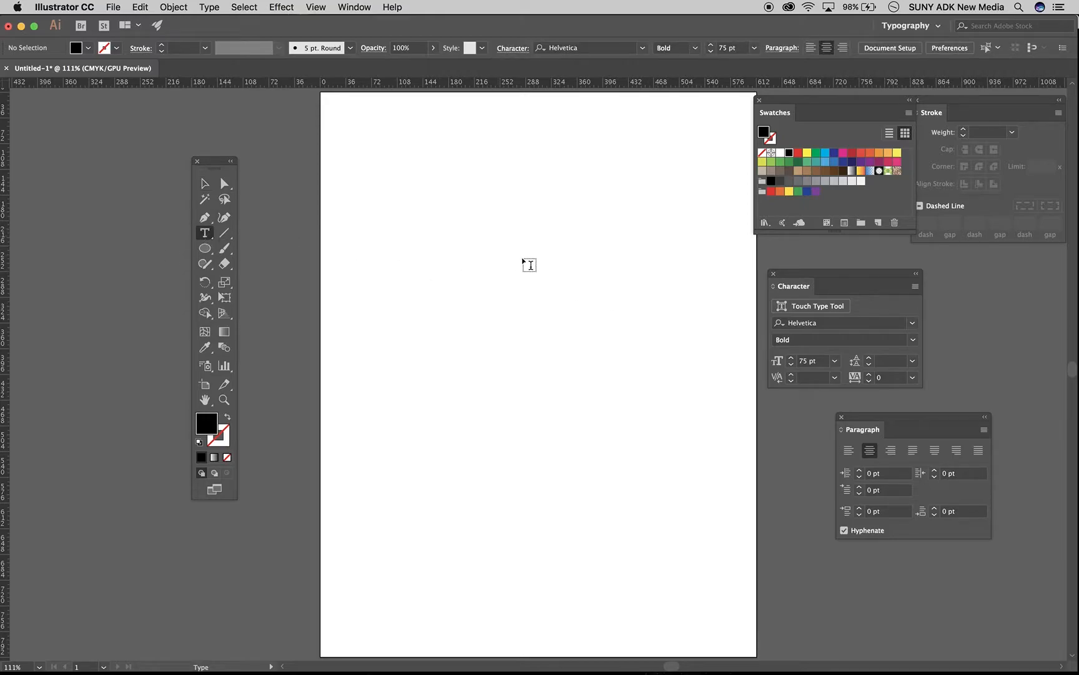
pyautogui.click(427, 273)
pyautogui.write('STROKE')
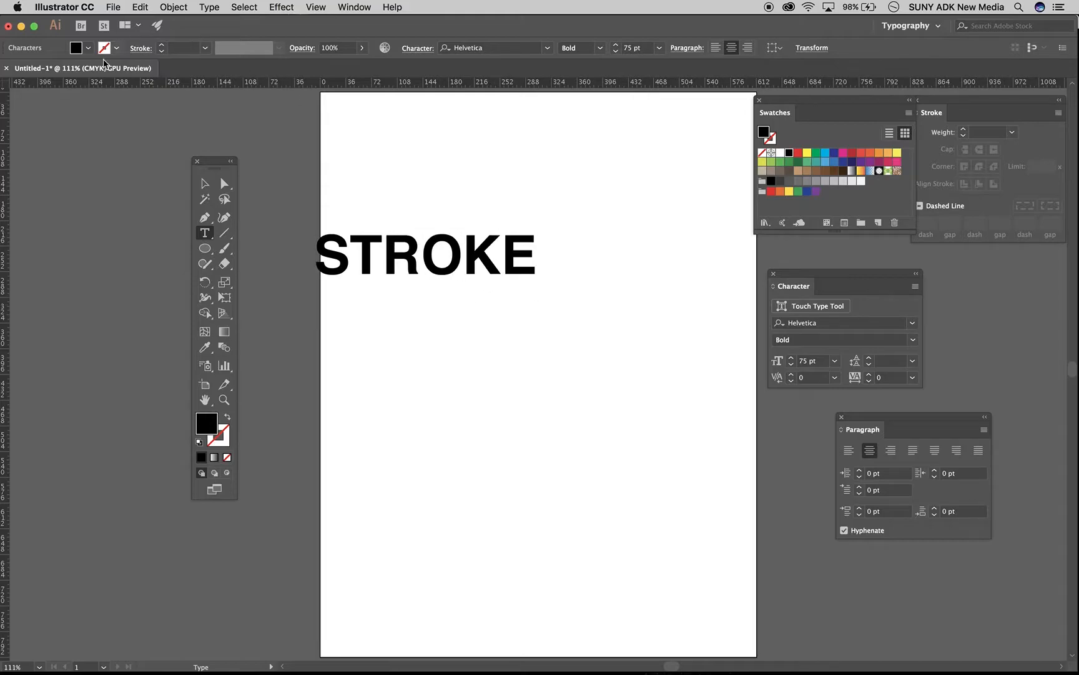
pyautogui.press('Escape')
pyautogui.moveTo(388, 241)
pyautogui.mouseDown()
pyautogui.moveTo(501, 204)
pyautogui.moveTo(459, 205)
pyautogui.mouseUp()
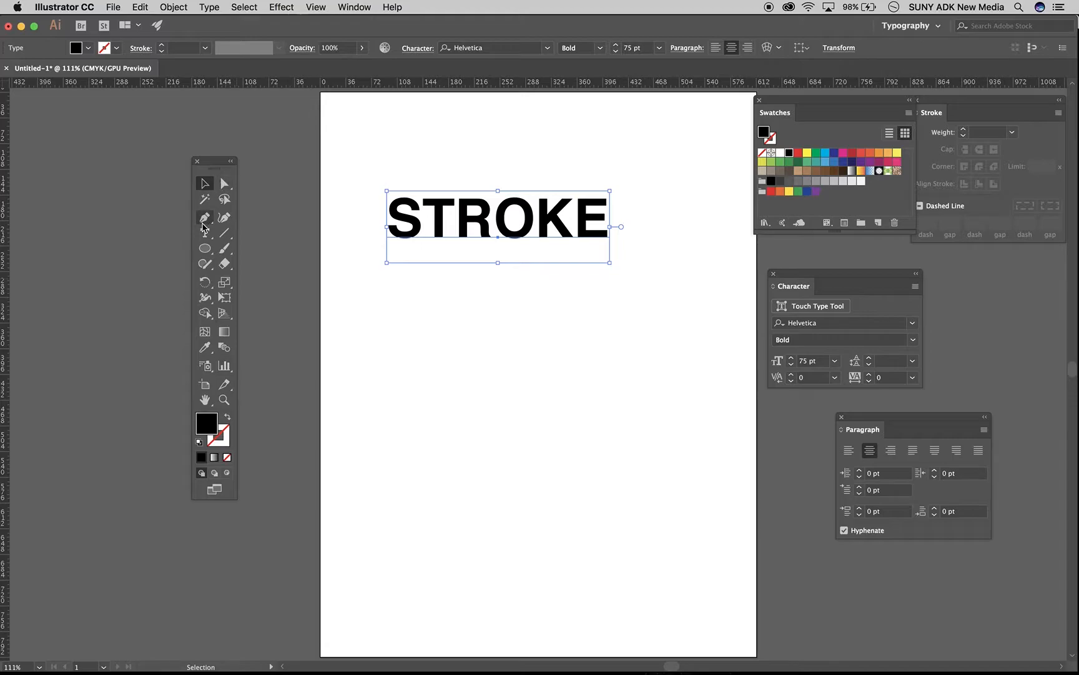
pyautogui.click(687, 306)
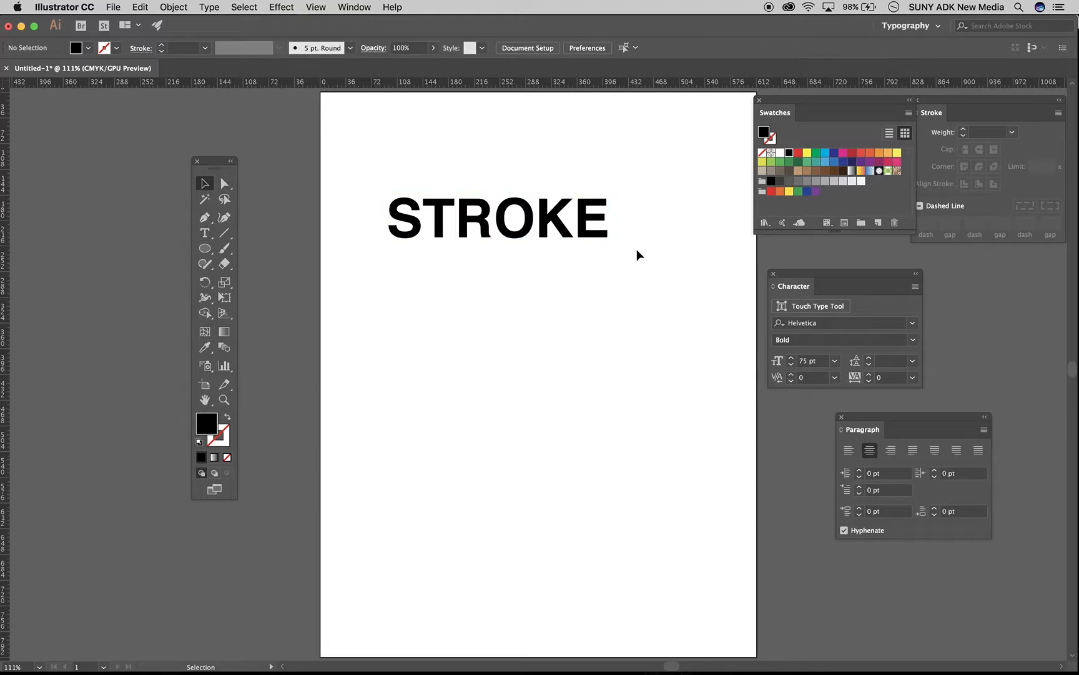
# - Set the STROKE text's font size to 100 pt and move the word higher on the page
pyautogui.click(557, 230)
pyautogui.click(797, 362)
pyautogui.write('100')
pyautogui.press('Return')
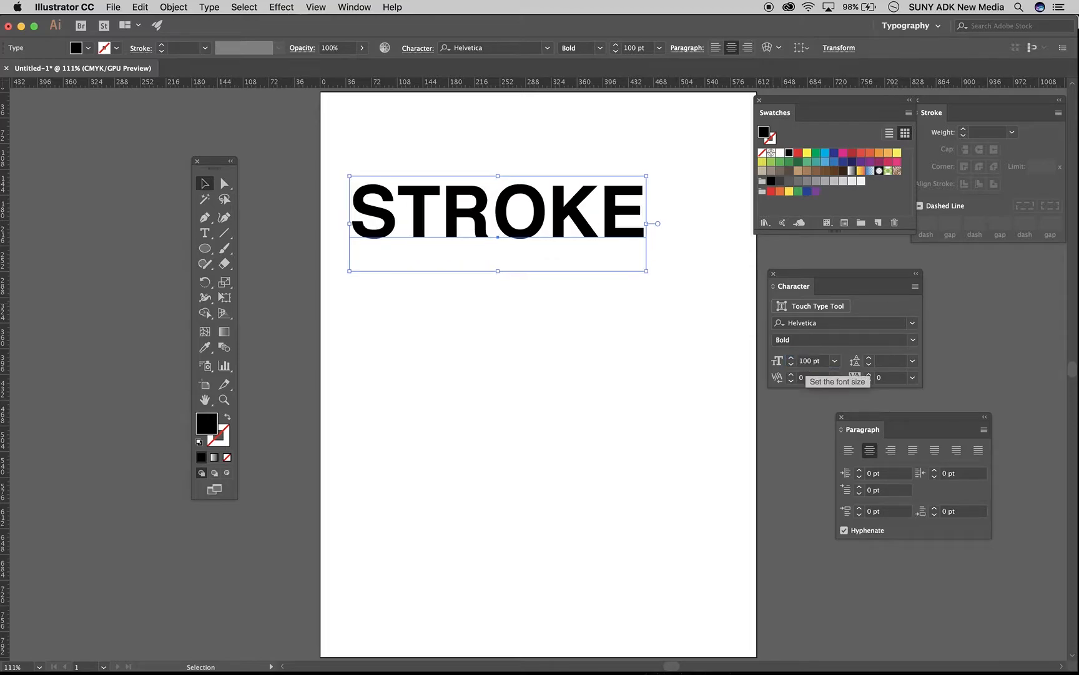
pyautogui.click(682, 272)
pyautogui.moveTo(602, 233)
pyautogui.mouseDown()
pyautogui.moveTo(614, 207)
pyautogui.moveTo(624, 210)
pyautogui.mouseUp()
pyautogui.click(598, 312)
# - Duplicate the STROKE text below the original, set the copy in Times New Roman Regular, and move it closer to the original
pyautogui.moveTo(554, 187)
pyautogui.mouseDown()
pyautogui.moveTo(559, 410)
pyautogui.moveTo(559, 367)
pyautogui.mouseUp()
pyautogui.click(831, 324)
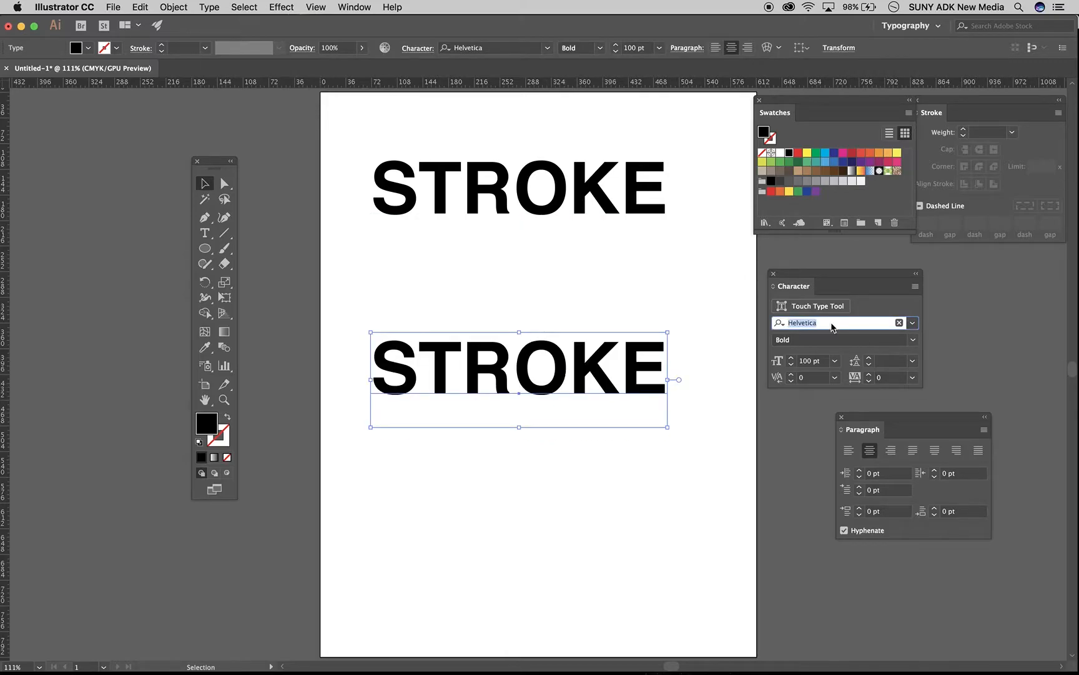
pyautogui.write('times')
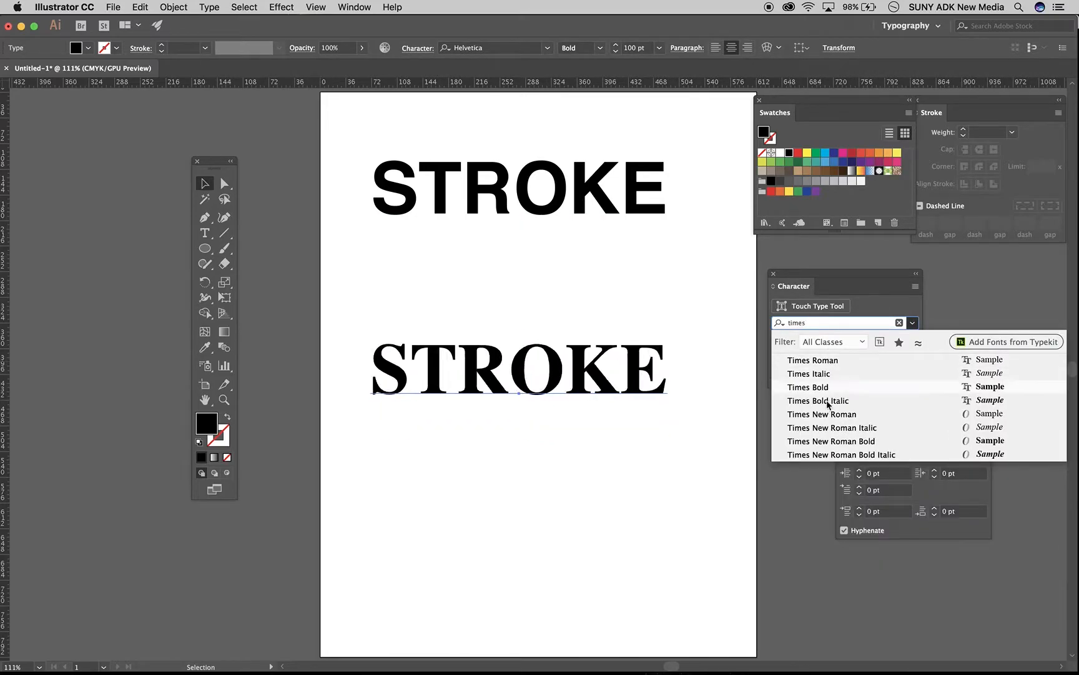
pyautogui.click(822, 414)
pyautogui.moveTo(605, 368); pyautogui.dragTo(598, 323)
pyautogui.click(598, 372)
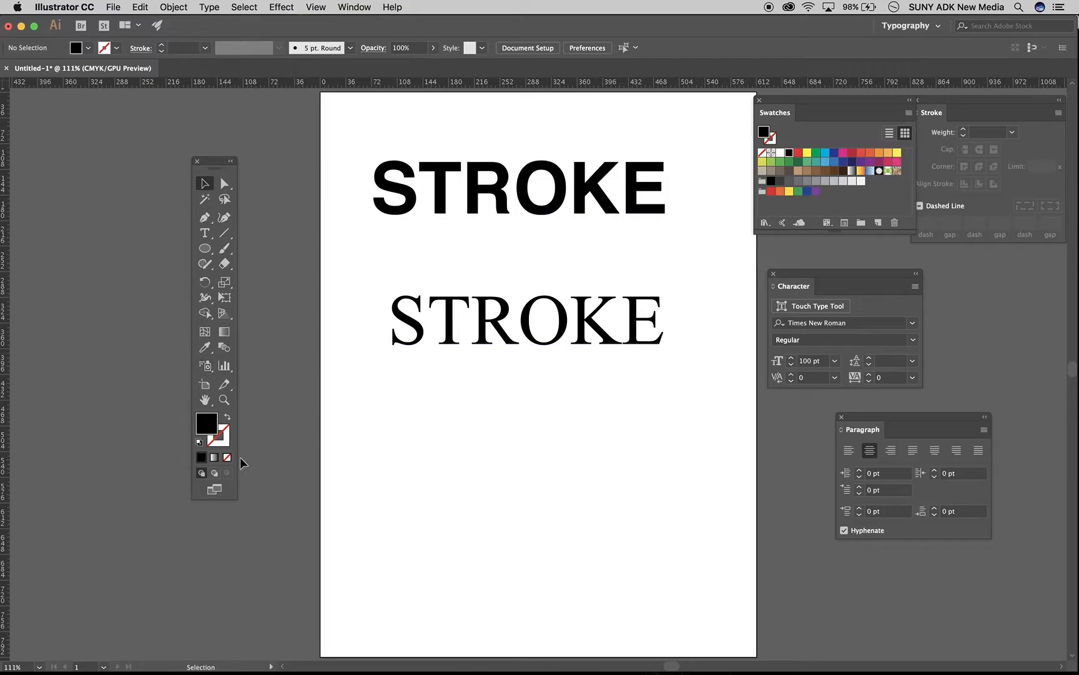
# - Draw a square about 158 pt wide on the empty area below the text and fill it with red
pyautogui.moveTo(209, 162); pyautogui.dragTo(236, 122)
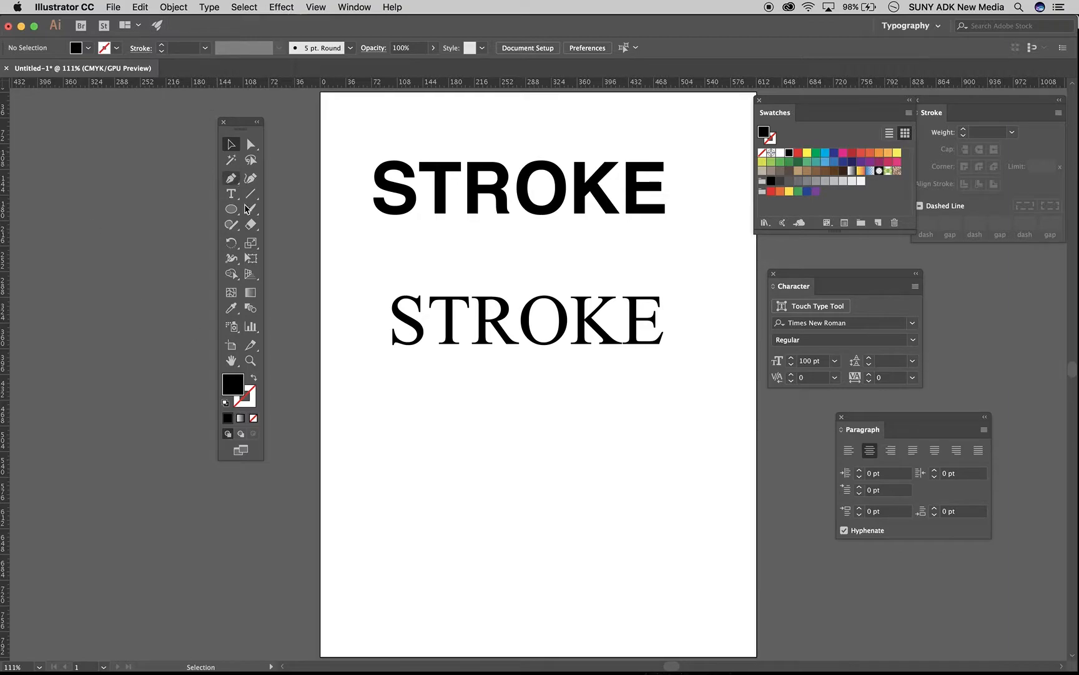
pyautogui.moveTo(403, 376); pyautogui.dragTo(400, 217)
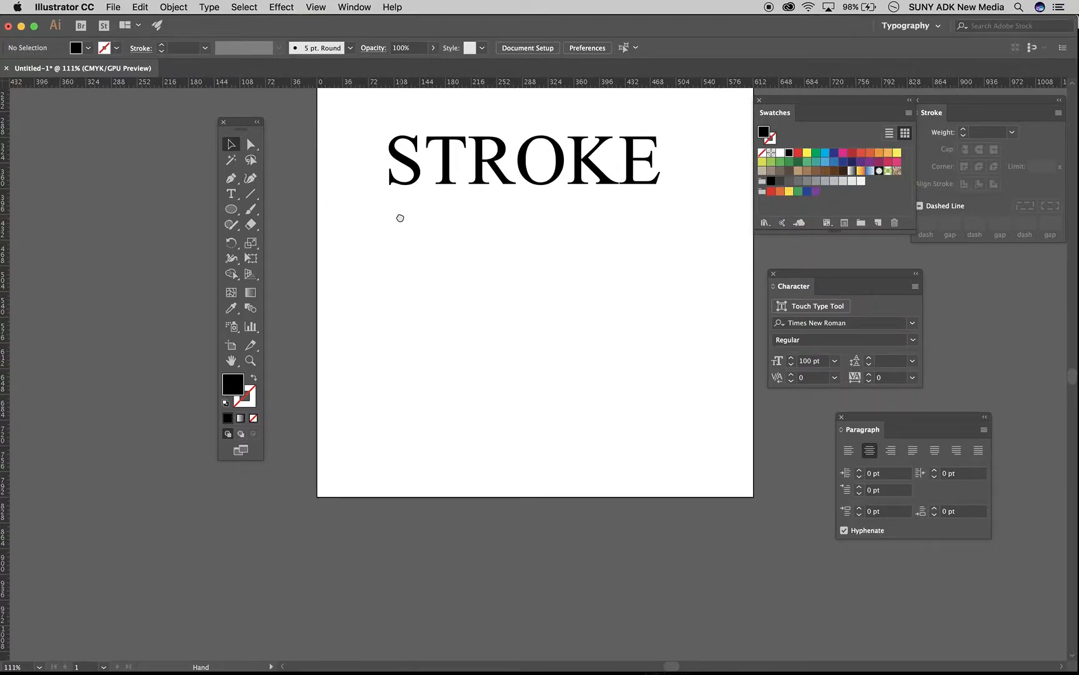
pyautogui.moveTo(232, 209); pyautogui.dragTo(283, 209)
pyautogui.moveTo(481, 305); pyautogui.dragTo(594, 418)
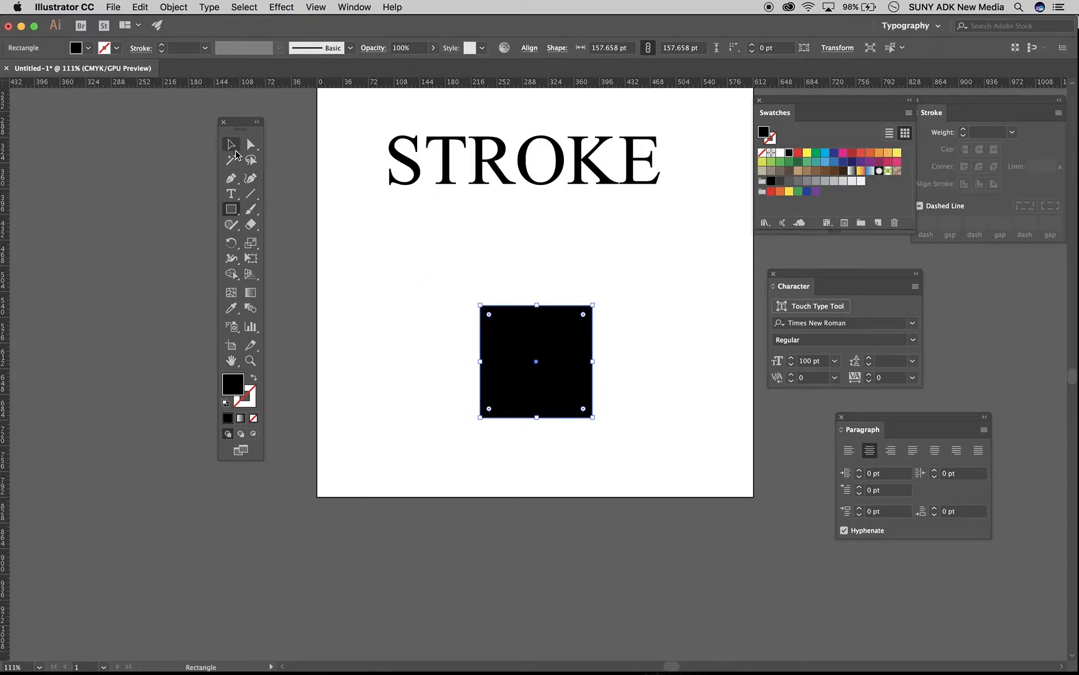
pyautogui.click(231, 144)
pyautogui.click(797, 155)
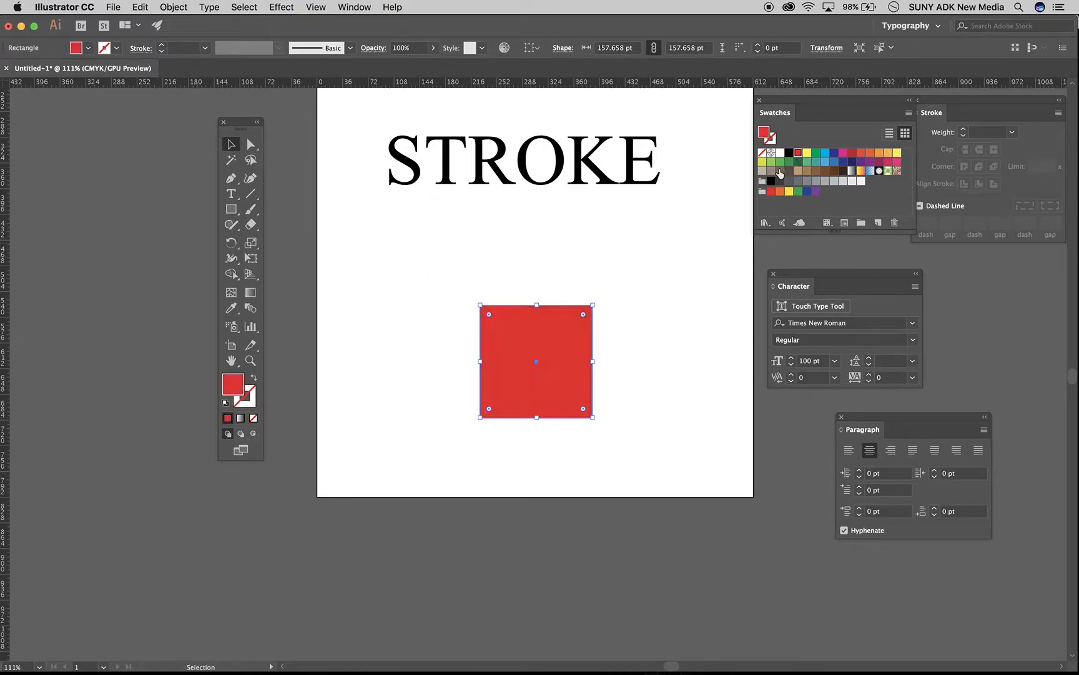
pyautogui.click(552, 289)
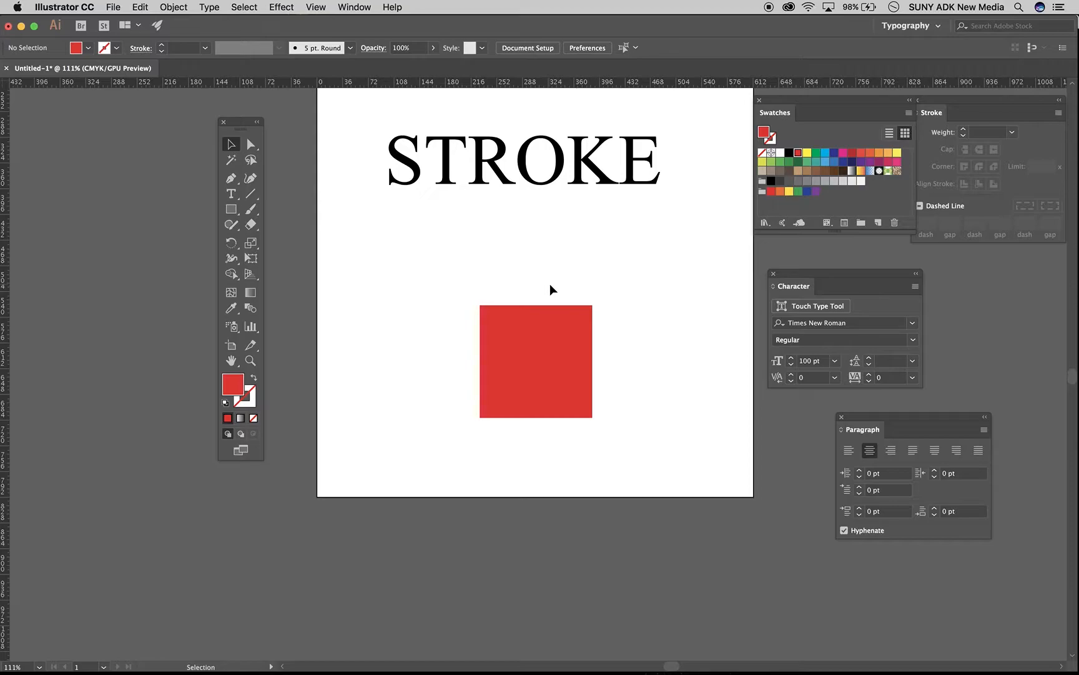
# - Give the red square a black stroke
pyautogui.click(536, 336)
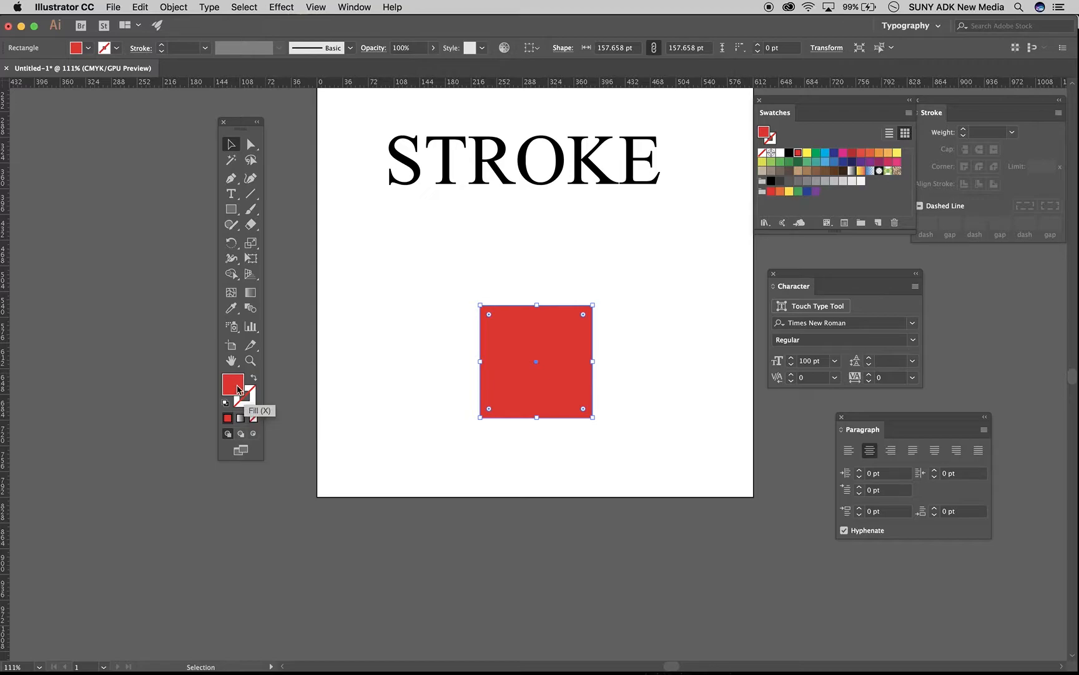
pyautogui.click(251, 396)
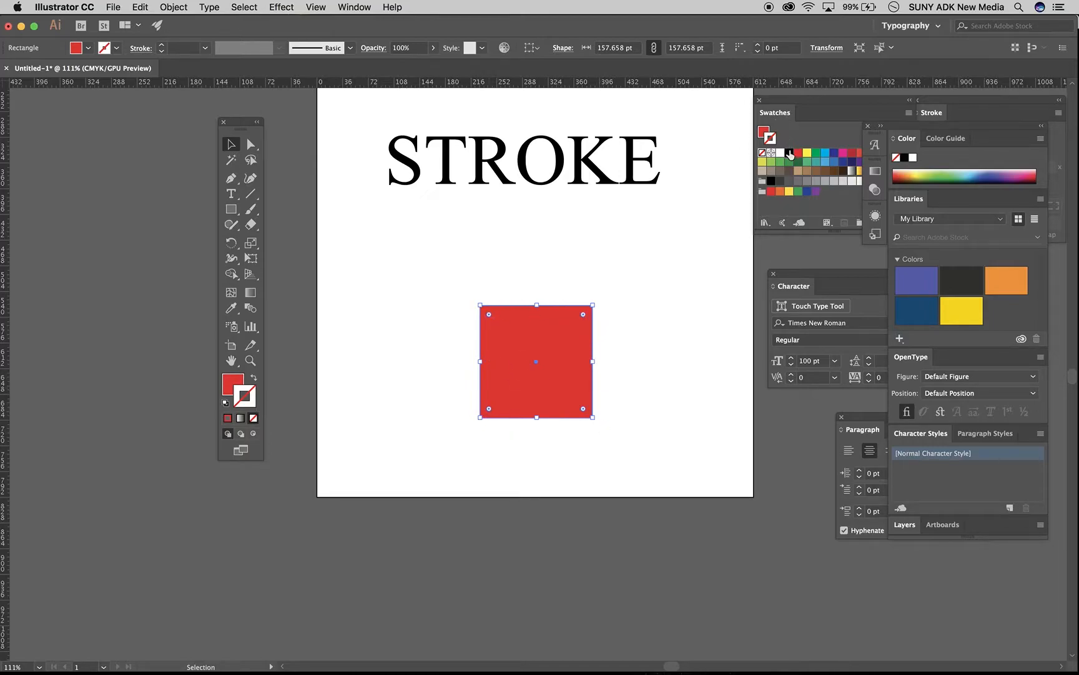
pyautogui.click(790, 154)
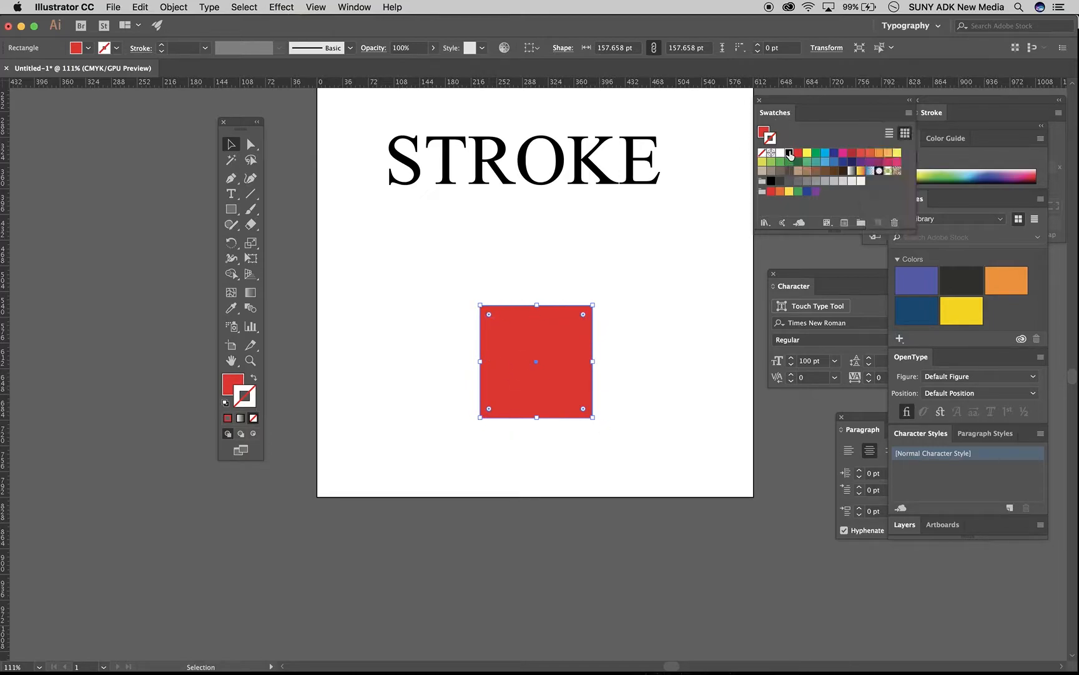
pyautogui.click(652, 257)
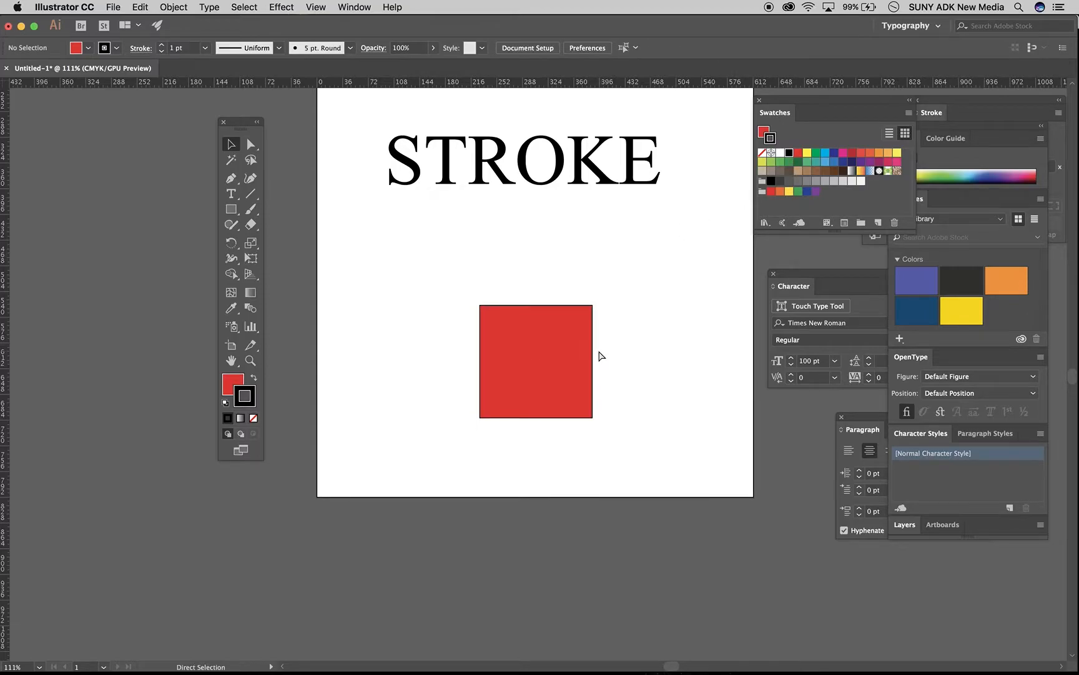
# - Move the Stroke panel to the free area beside the tools and hide the panel group overlapping the swatches
pyautogui.press('super+equal')
pyautogui.press('super+equal')
pyautogui.press('super+equal')
pyautogui.press('super+equal')
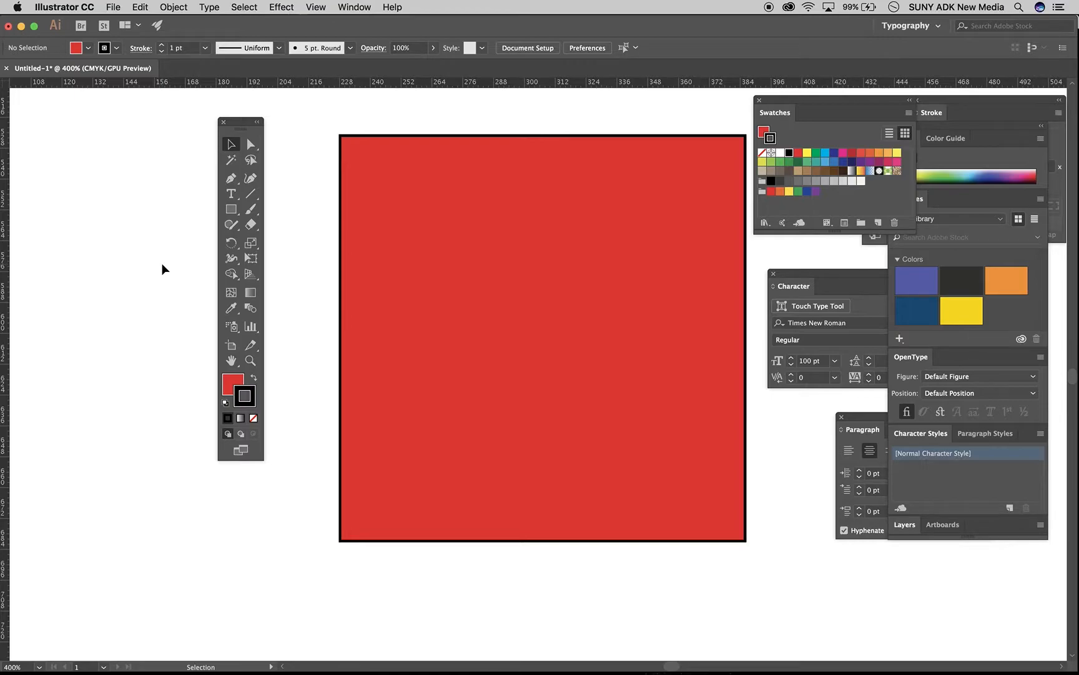
pyautogui.click(518, 268)
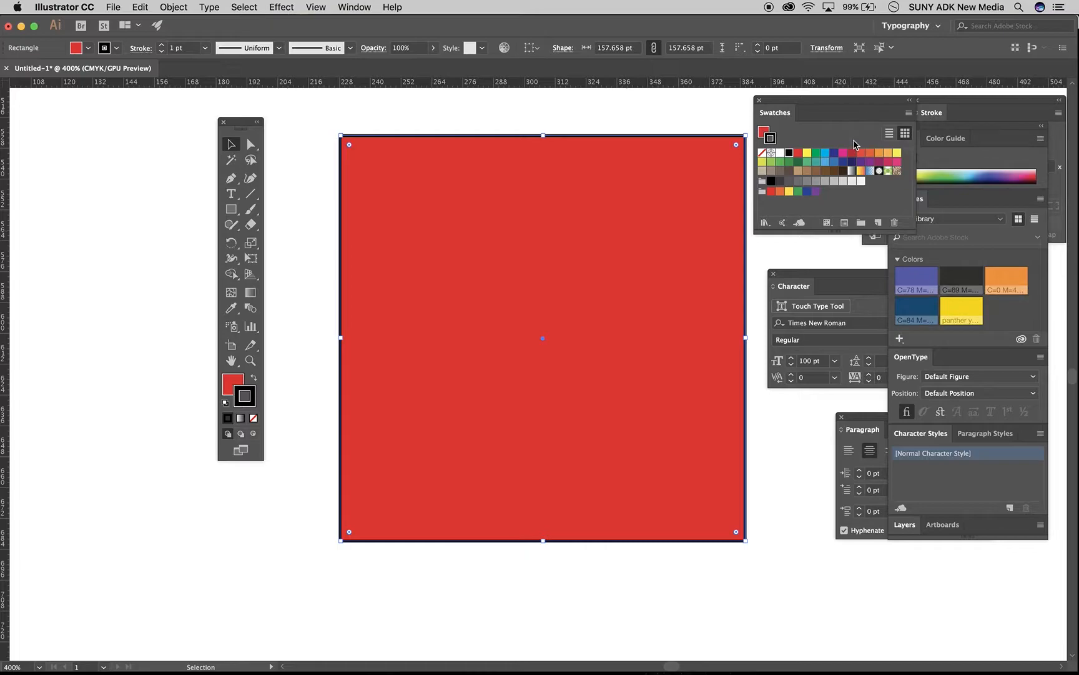
pyautogui.click(937, 113)
pyautogui.moveTo(937, 114)
pyautogui.mouseDown()
pyautogui.moveTo(312, 317)
pyautogui.moveTo(54, 158)
pyautogui.mouseUp()
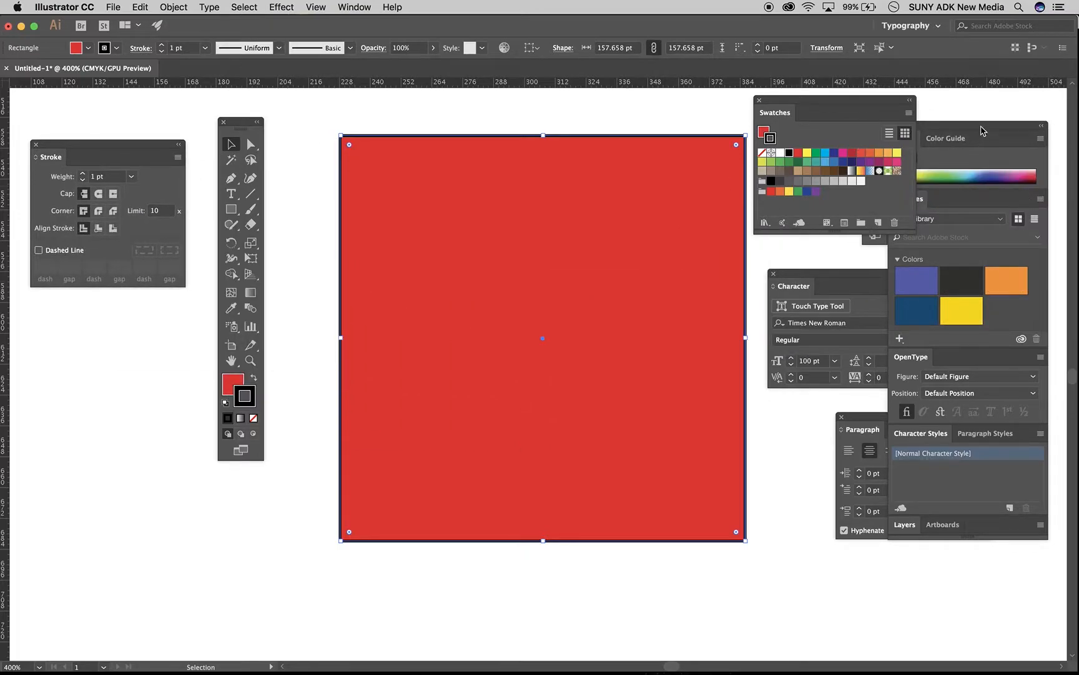
pyautogui.click(982, 126)
pyautogui.click(868, 126)
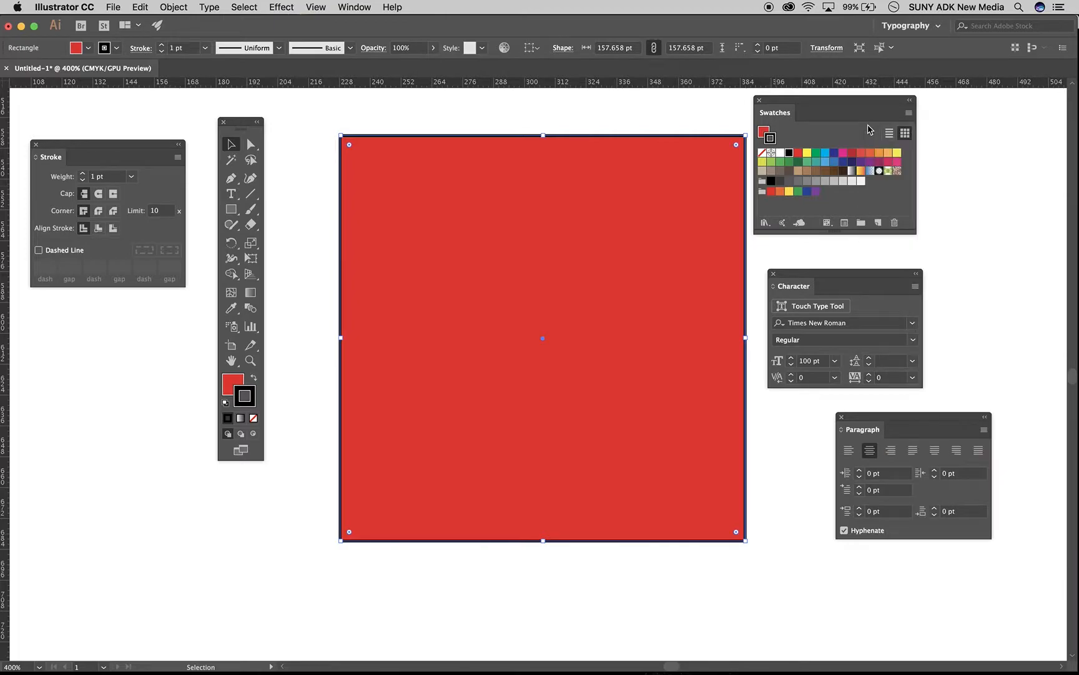
# - Set the square's stroke weight to 7 pt with a round cap and round corner join
pyautogui.click(83, 174)
pyautogui.click(83, 174)
pyautogui.click(83, 175)
pyautogui.click(83, 174)
pyautogui.click(83, 174)
pyautogui.click(83, 174)
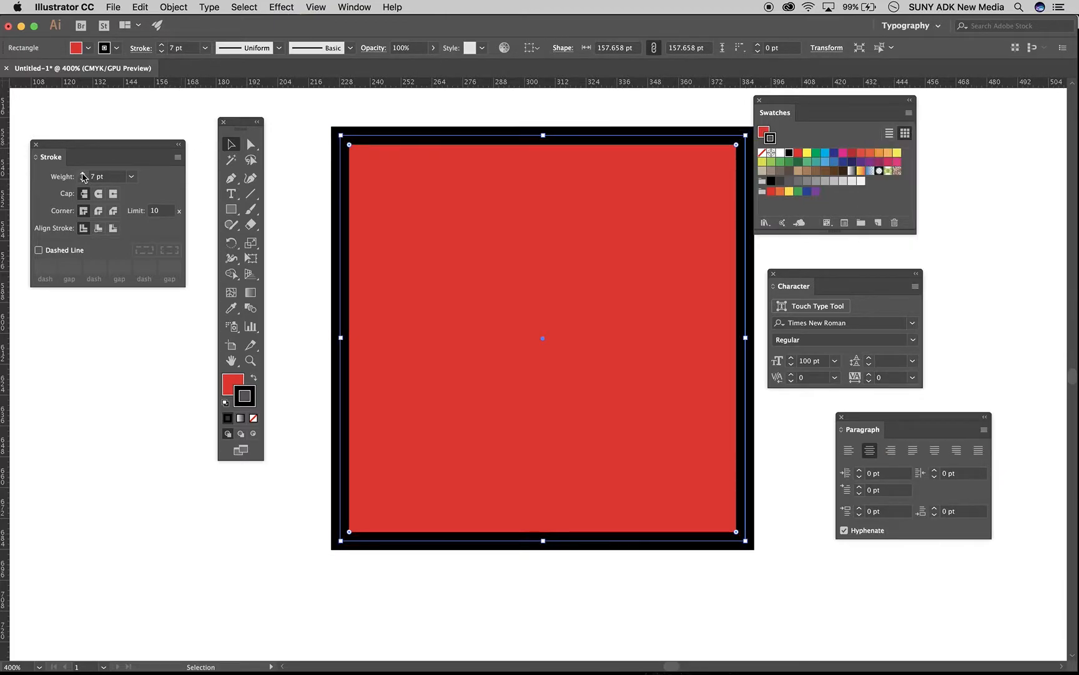
pyautogui.click(98, 194)
pyautogui.click(98, 211)
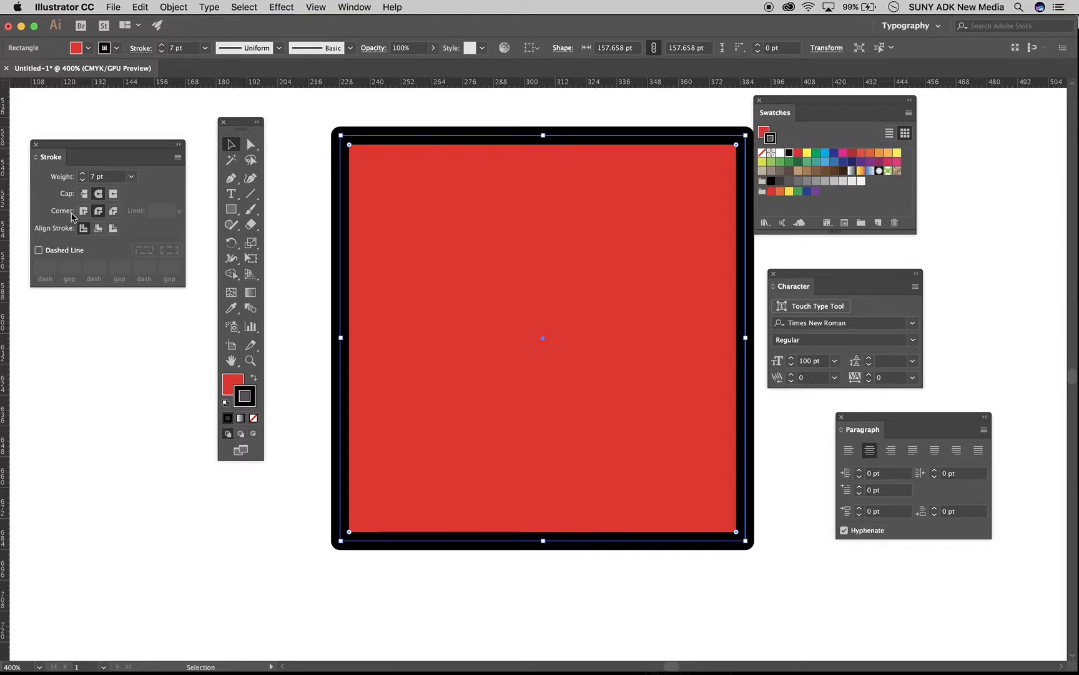
# - Align the square's stroke to the inside and raise its weight to 13 pt
pyautogui.click(97, 229)
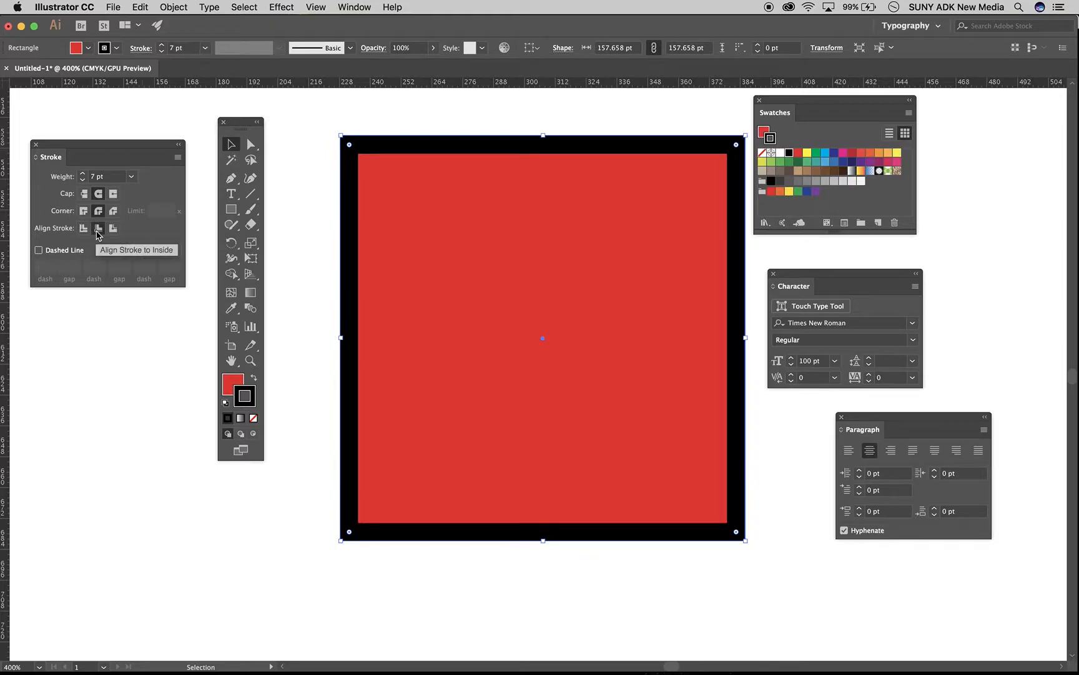
pyautogui.click(161, 45)
pyautogui.click(161, 44)
pyautogui.click(161, 45)
pyautogui.click(161, 44)
pyautogui.click(161, 45)
pyautogui.click(161, 44)
# - Align the square's stroke to the outside and raise its weight to 17 pt
pyautogui.click(113, 228)
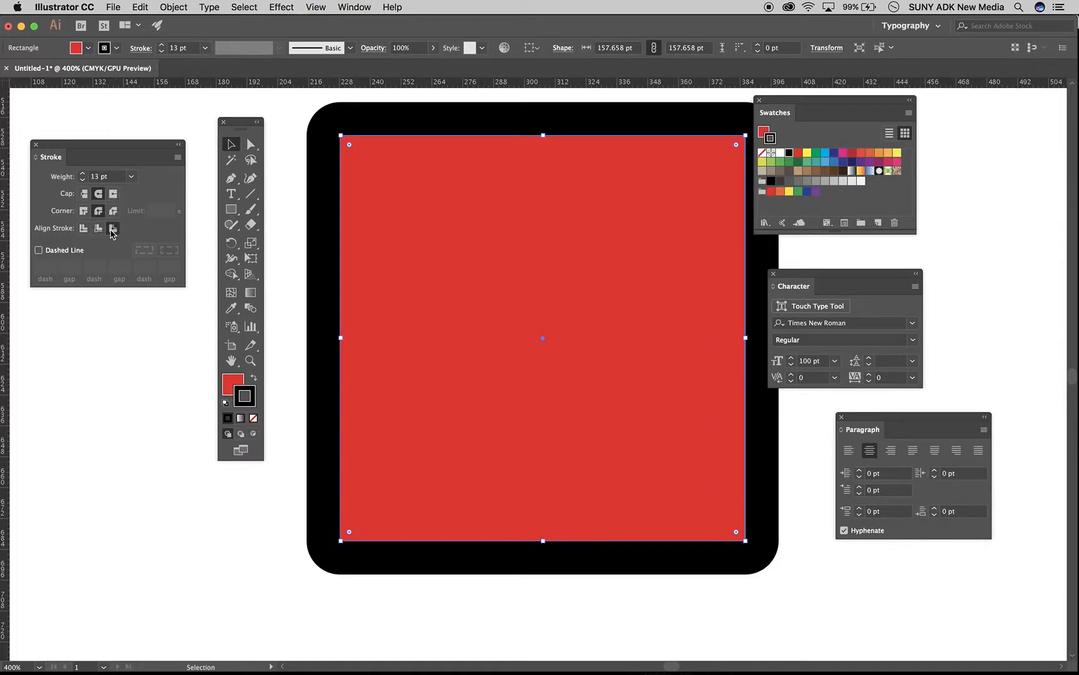
pyautogui.click(161, 44)
pyautogui.click(161, 44)
pyautogui.click(161, 45)
pyautogui.click(161, 45)
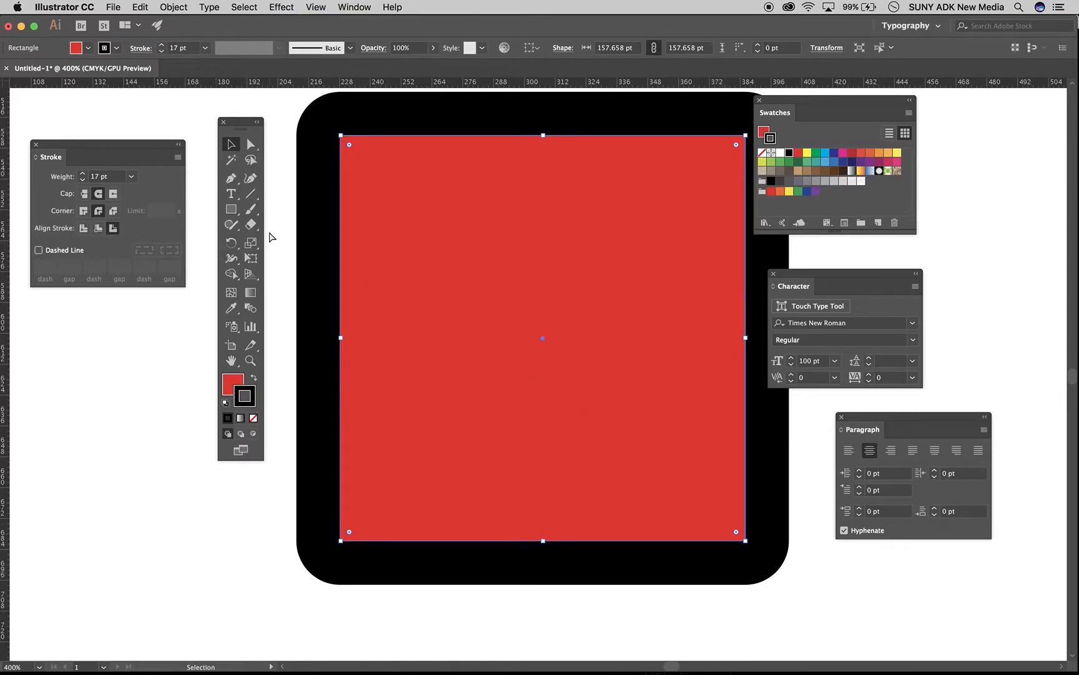
# - Delete the red square from the page
pyautogui.press('super+minus')
pyautogui.press('Delete')
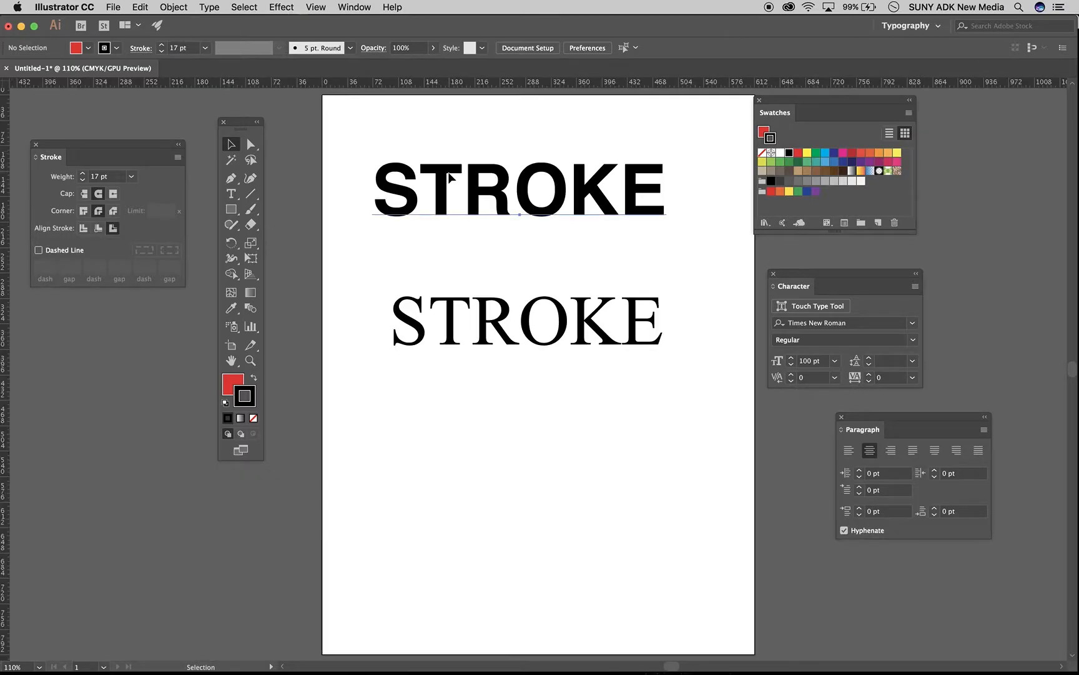
# - With the Helvetica word selected, group the Color panel with Swatches and close the leftover floating panel group
pyautogui.click(448, 178)
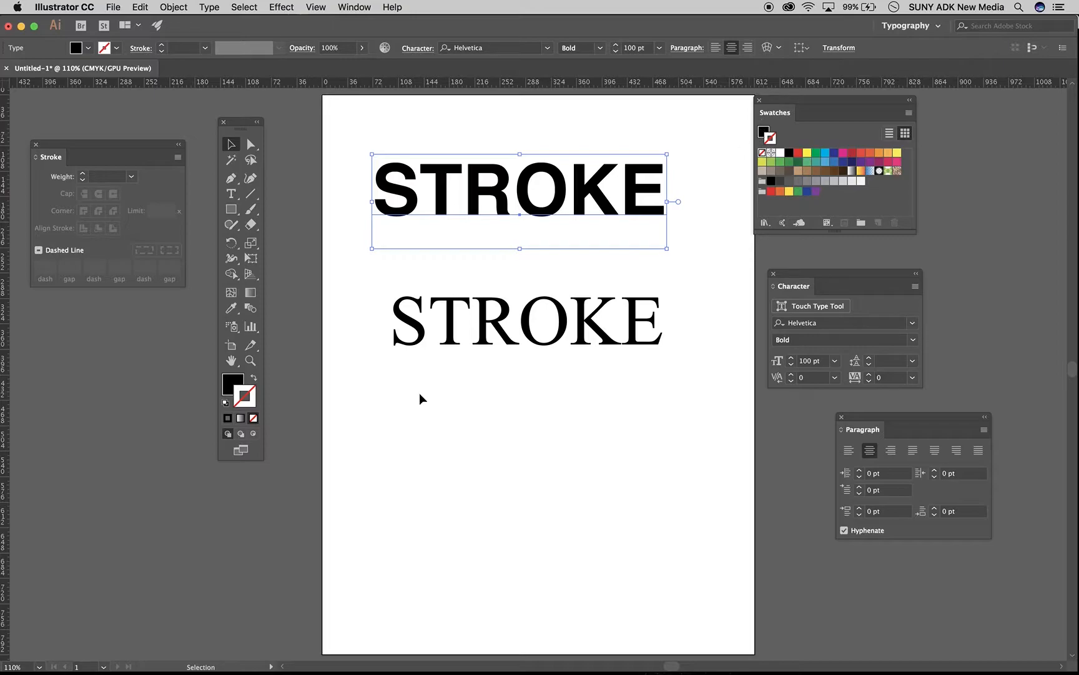
pyautogui.click(237, 377)
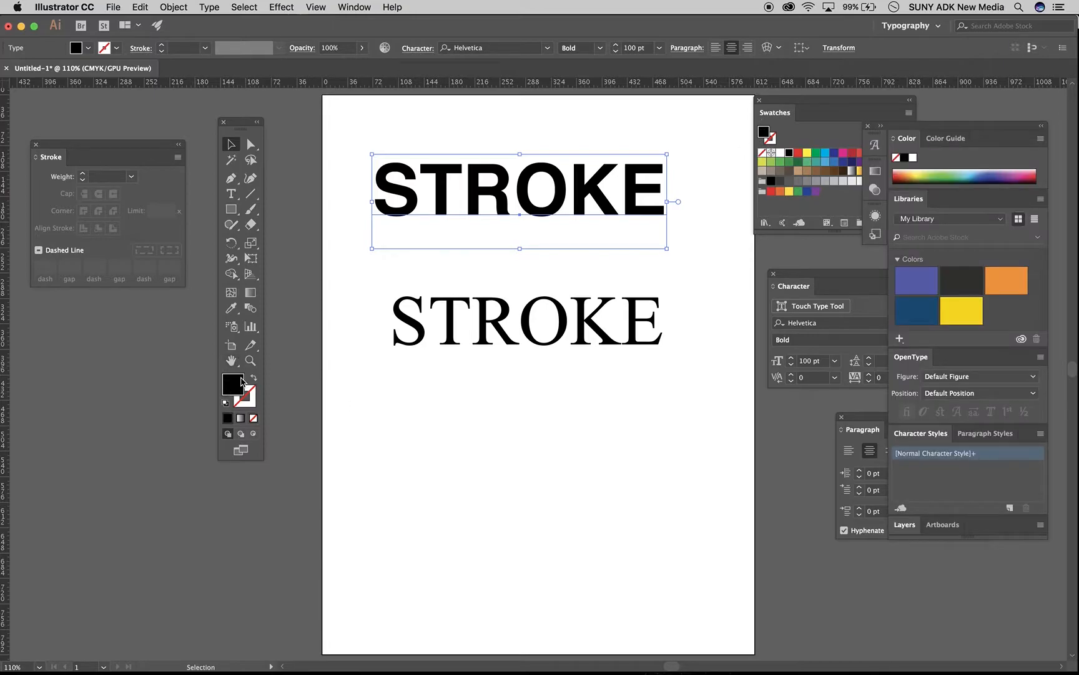
pyautogui.moveTo(921, 133); pyautogui.dragTo(822, 117)
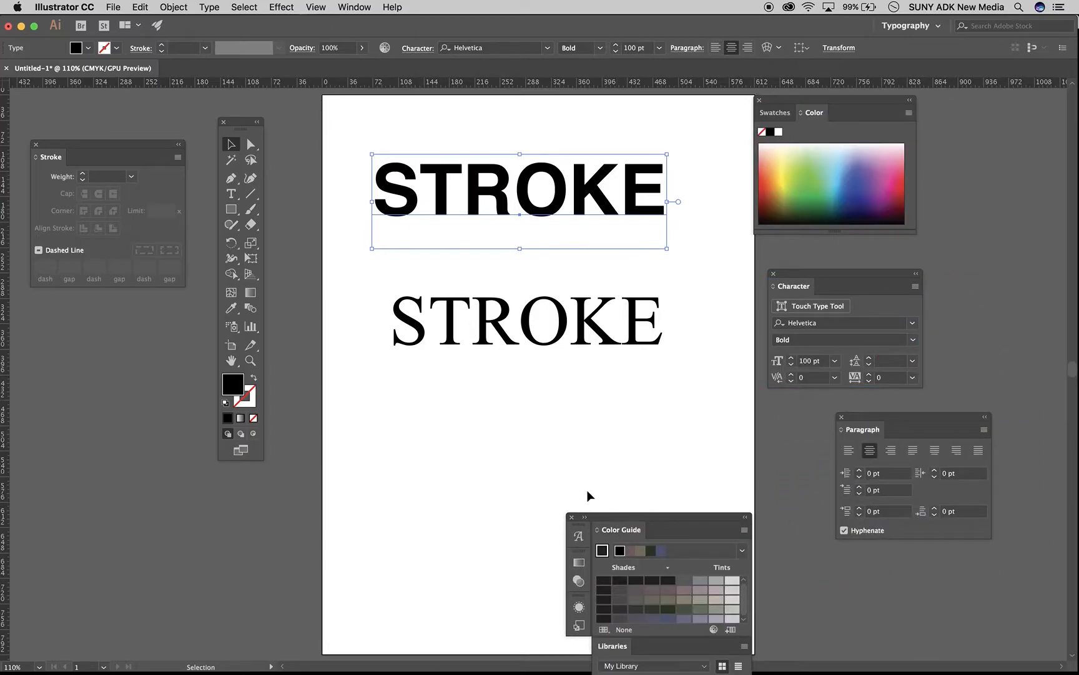
pyautogui.click(572, 517)
# - Fill both the Helvetica and the Times New Roman STROKE words with the red swatch
pyautogui.click(776, 114)
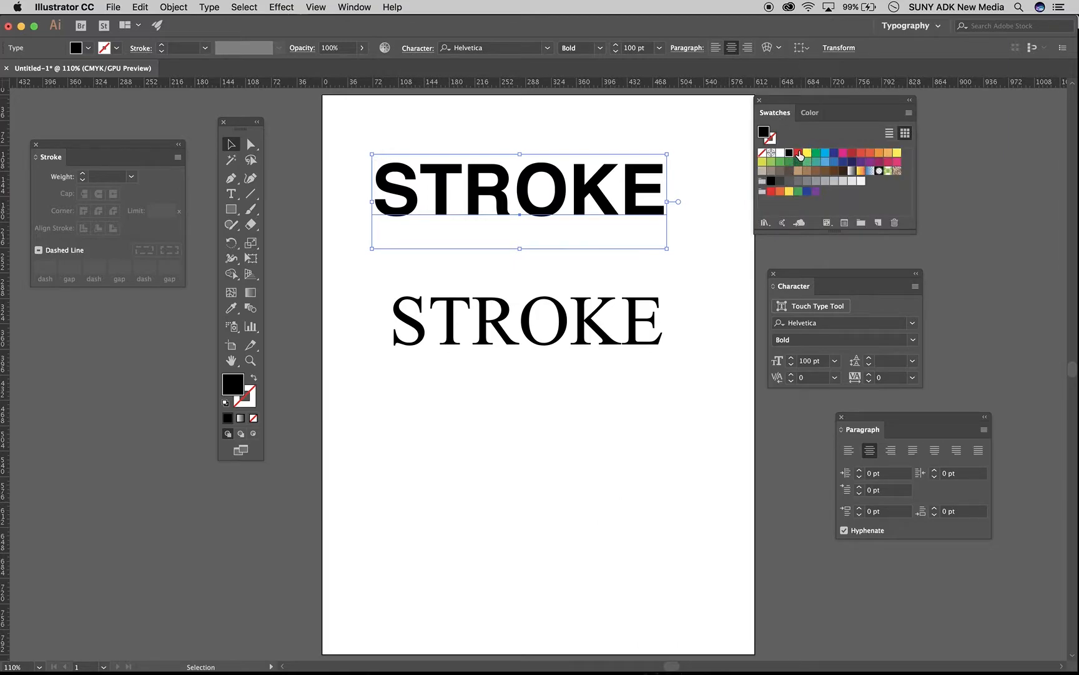
pyautogui.click(799, 153)
pyautogui.click(601, 308)
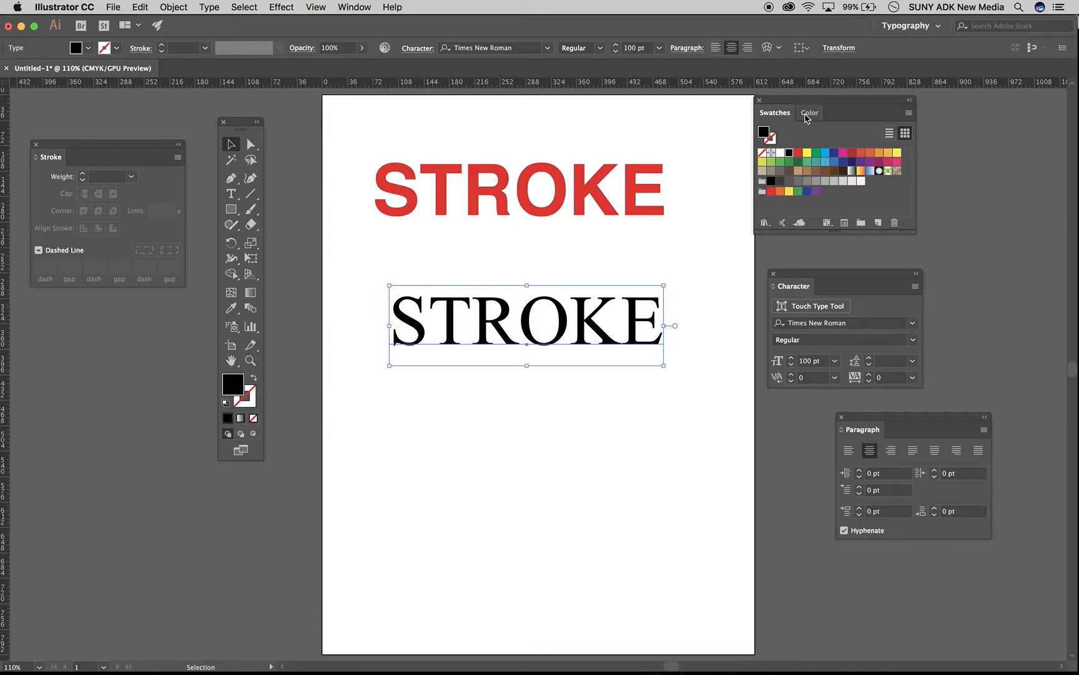
pyautogui.click(797, 153)
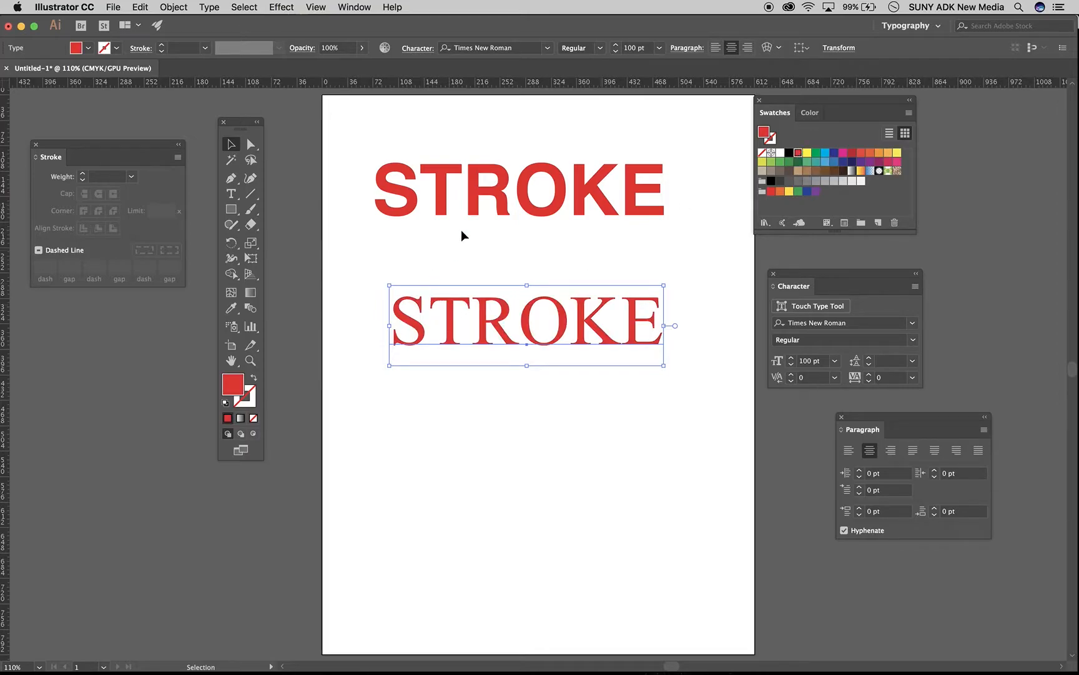
# - Apply a black stroke to both the Helvetica and the Times New Roman STROKE words, and deselect them
pyautogui.moveTo(361, 148); pyautogui.dragTo(686, 397)
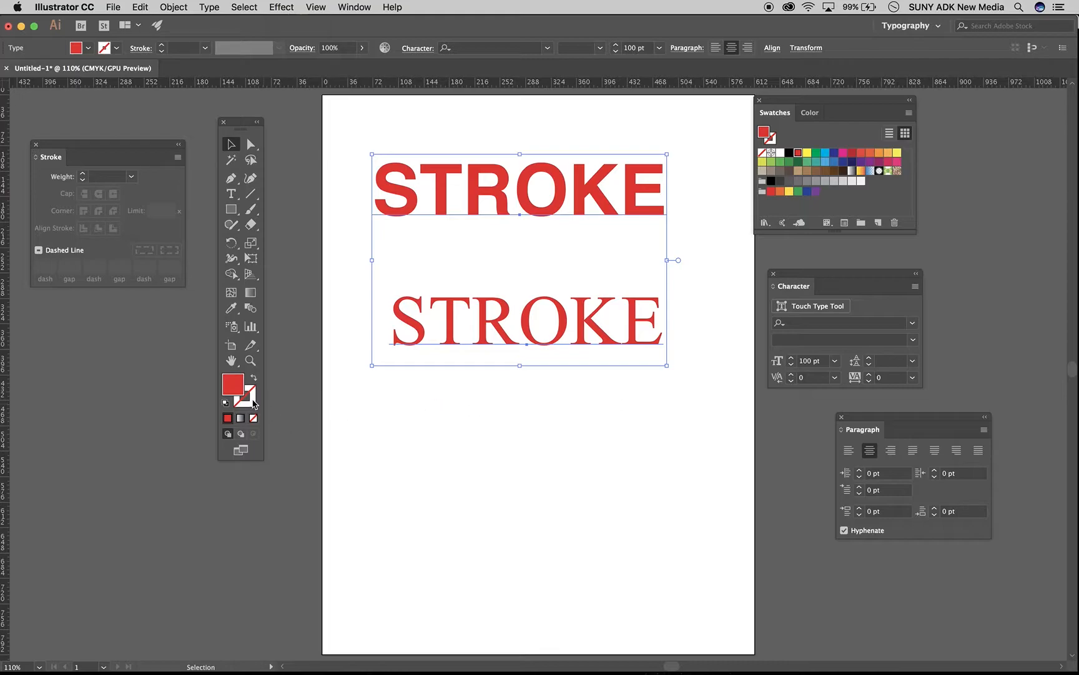
pyautogui.click(253, 404)
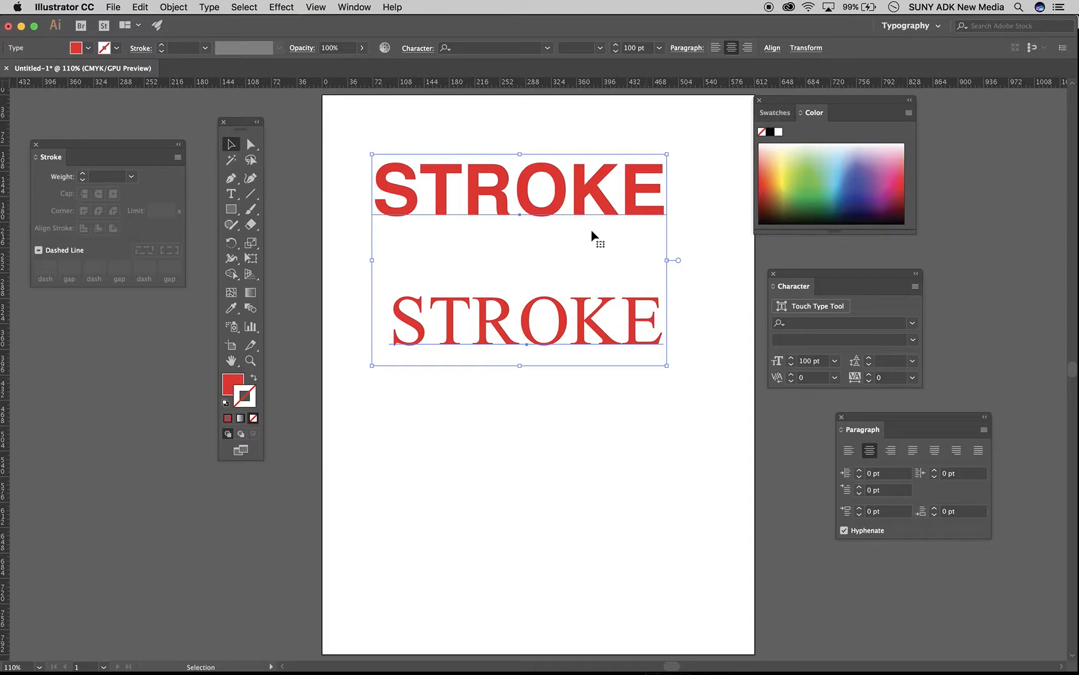
pyautogui.click(775, 113)
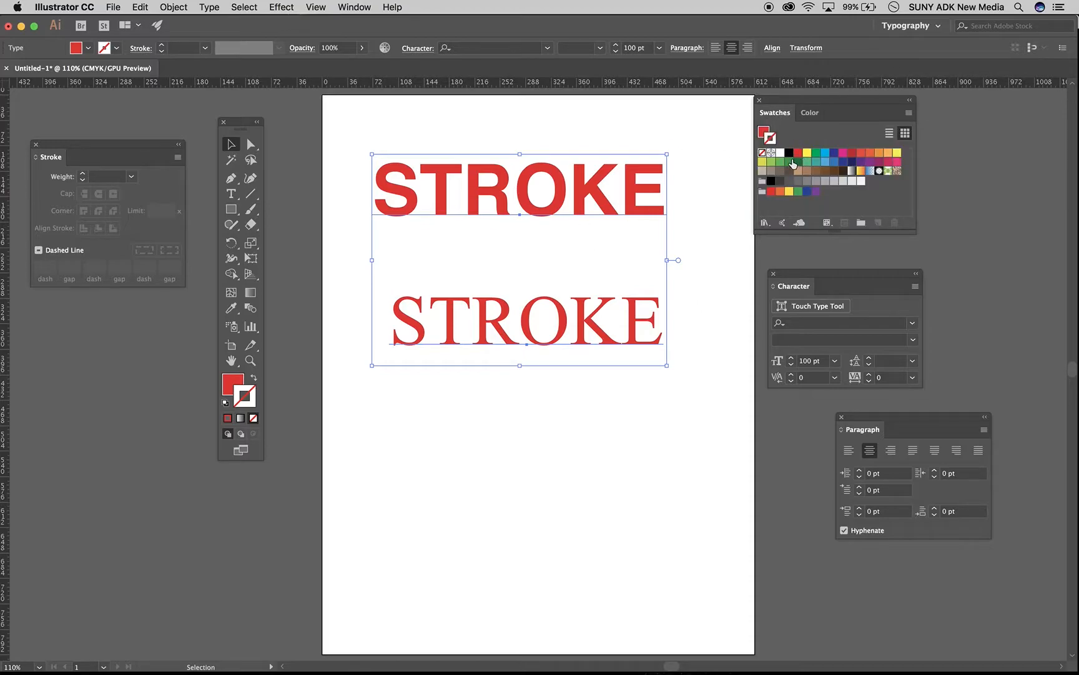
pyautogui.click(788, 156)
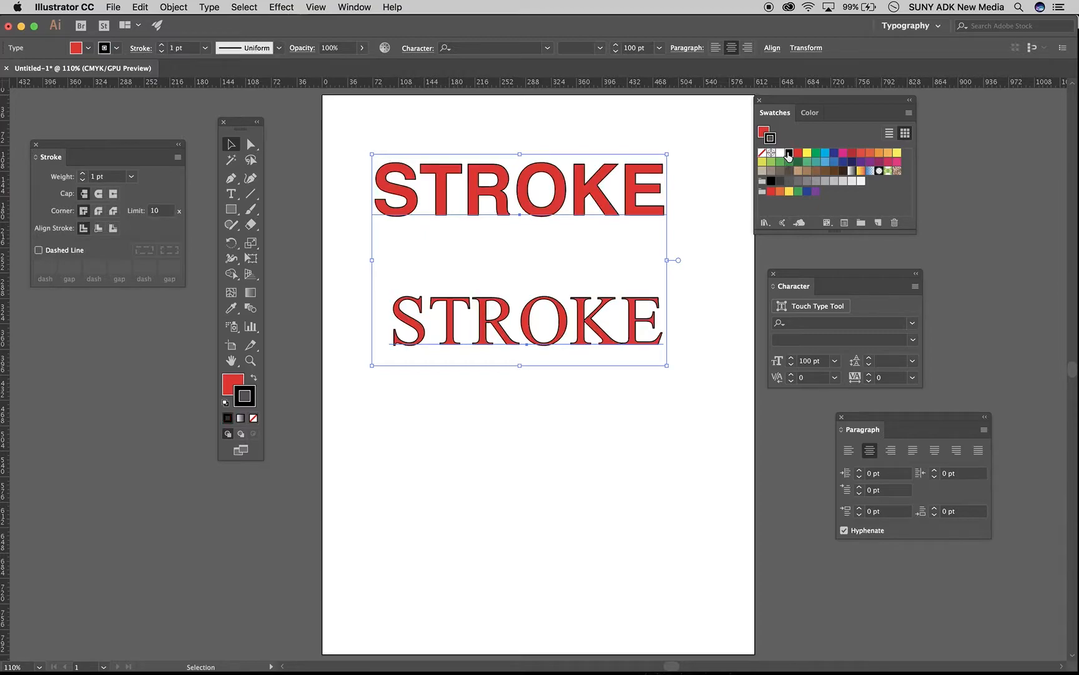
pyautogui.click(693, 229)
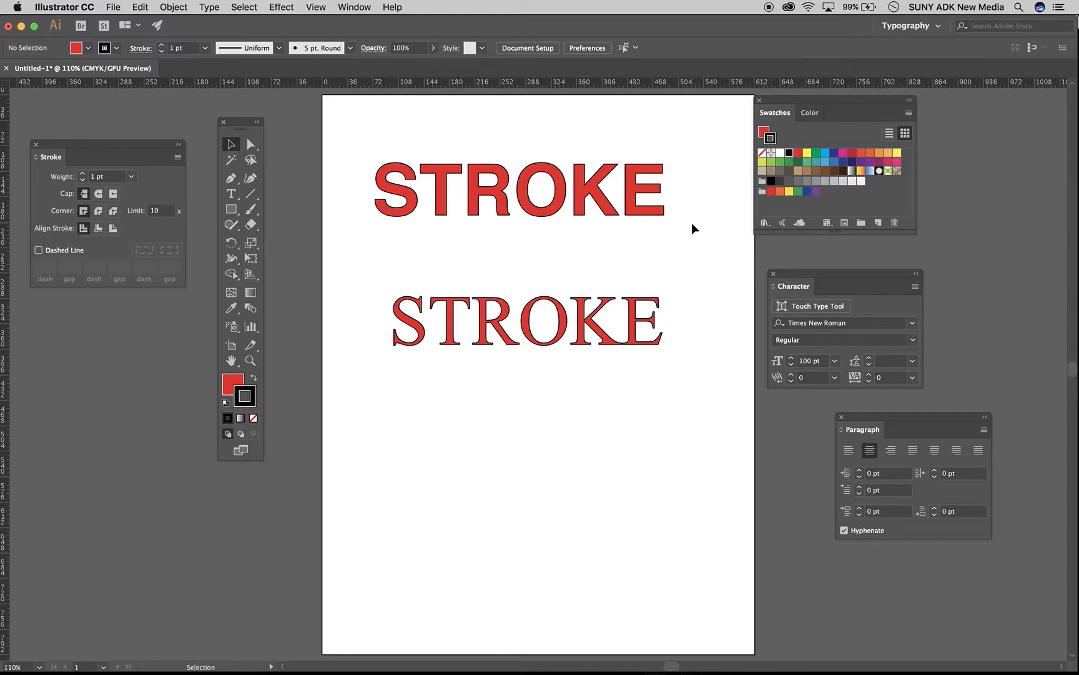
# - Raise the stroke weight of the Helvetica STROKE word to 4 pt
pyautogui.click(631, 188)
pyautogui.hotkey('ctrl', '+')
pyautogui.hotkey('ctrl', '+')
pyautogui.hotkey('ctrl', '+')
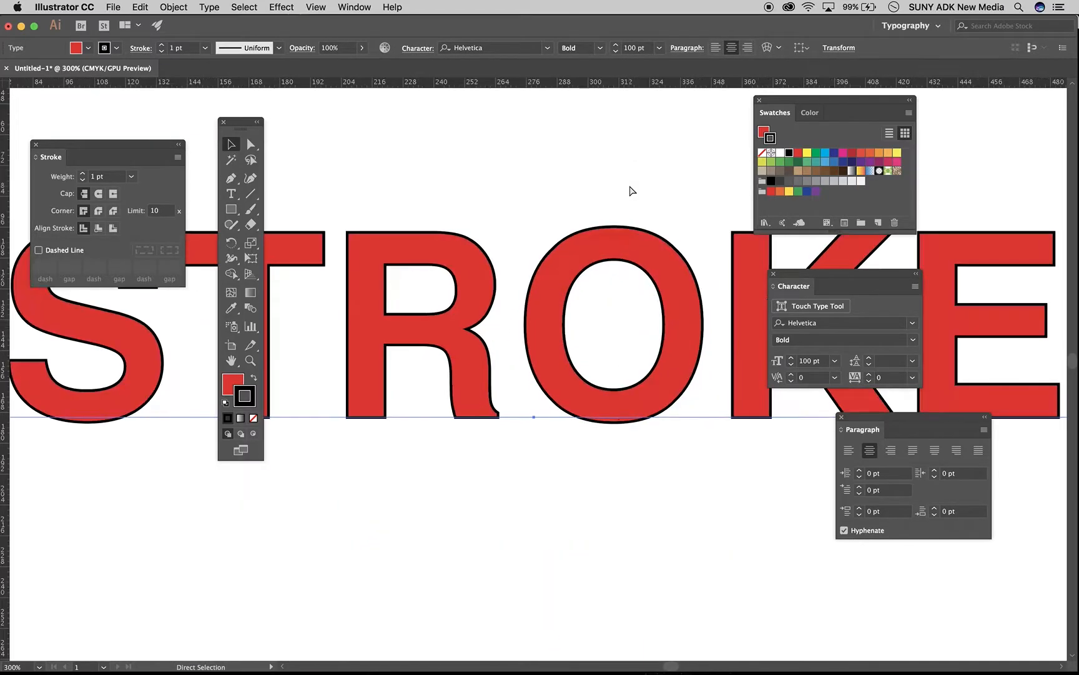
pyautogui.hotkey('ctrl', '+')
pyautogui.hotkey('ctrl', '+')
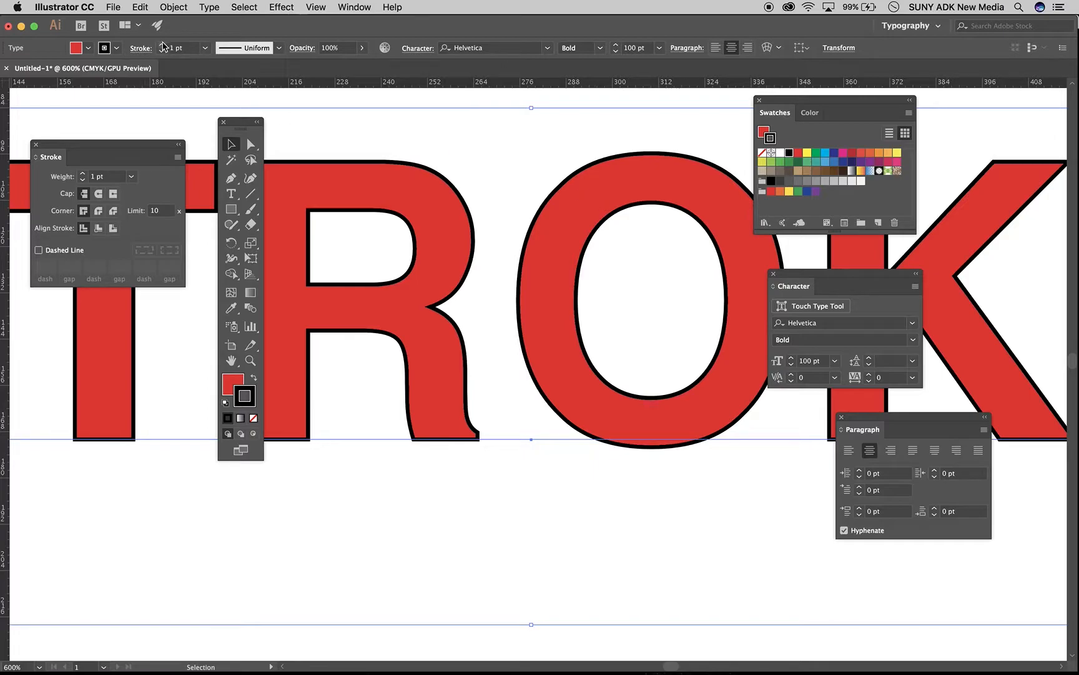
pyautogui.press('super+equal')
pyautogui.press('super+equal')
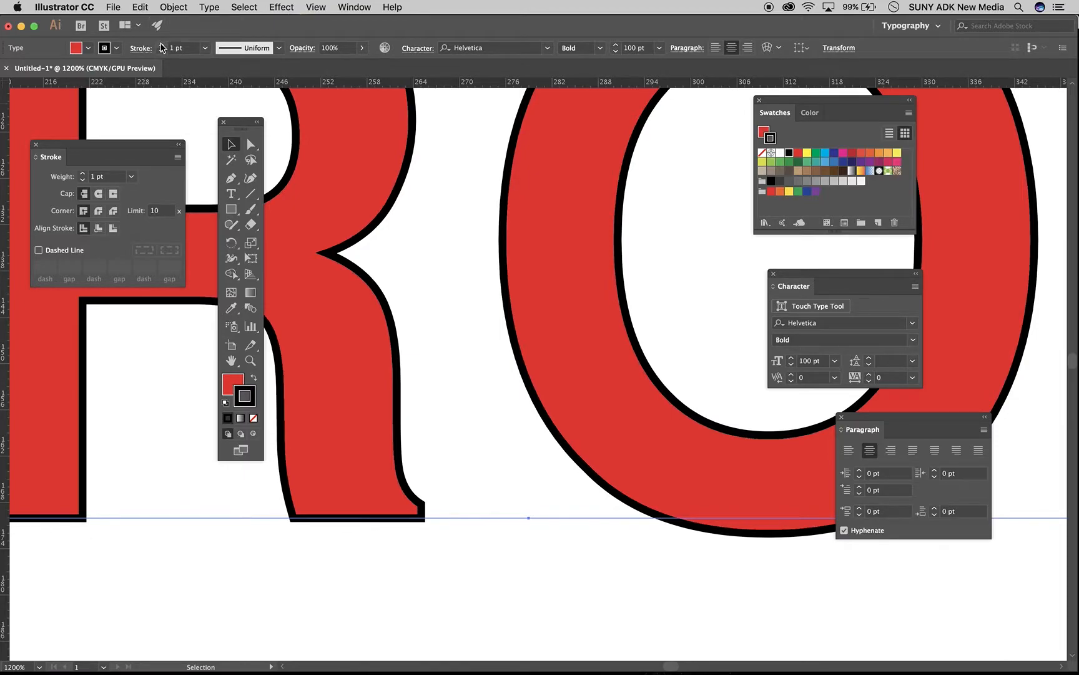
pyautogui.click(162, 44)
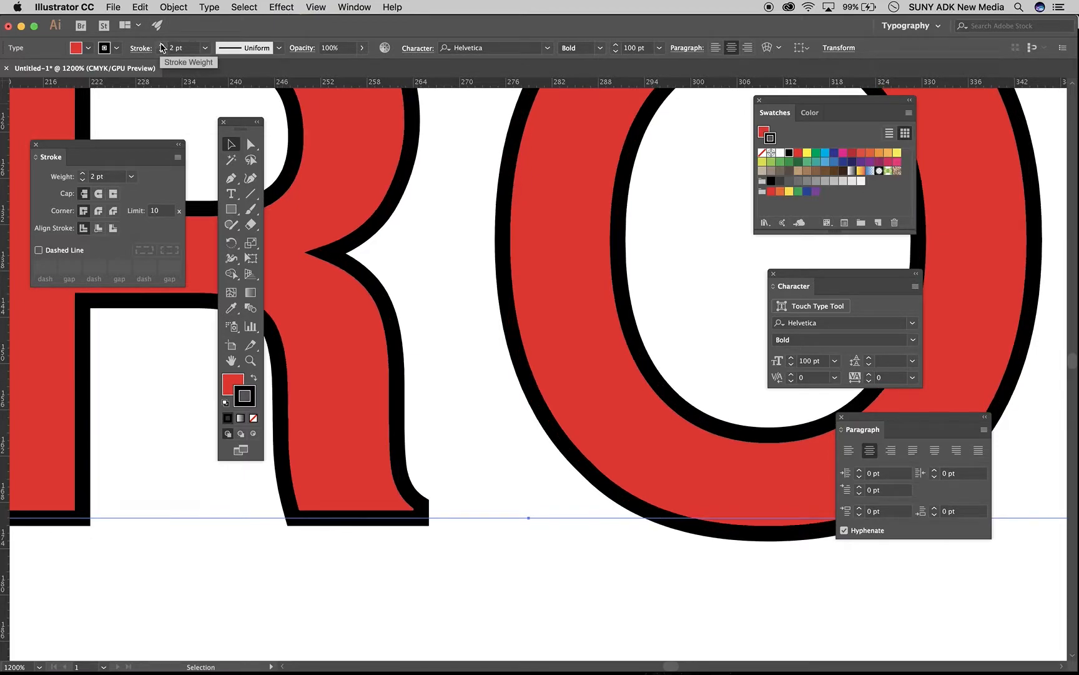
pyautogui.click(161, 45)
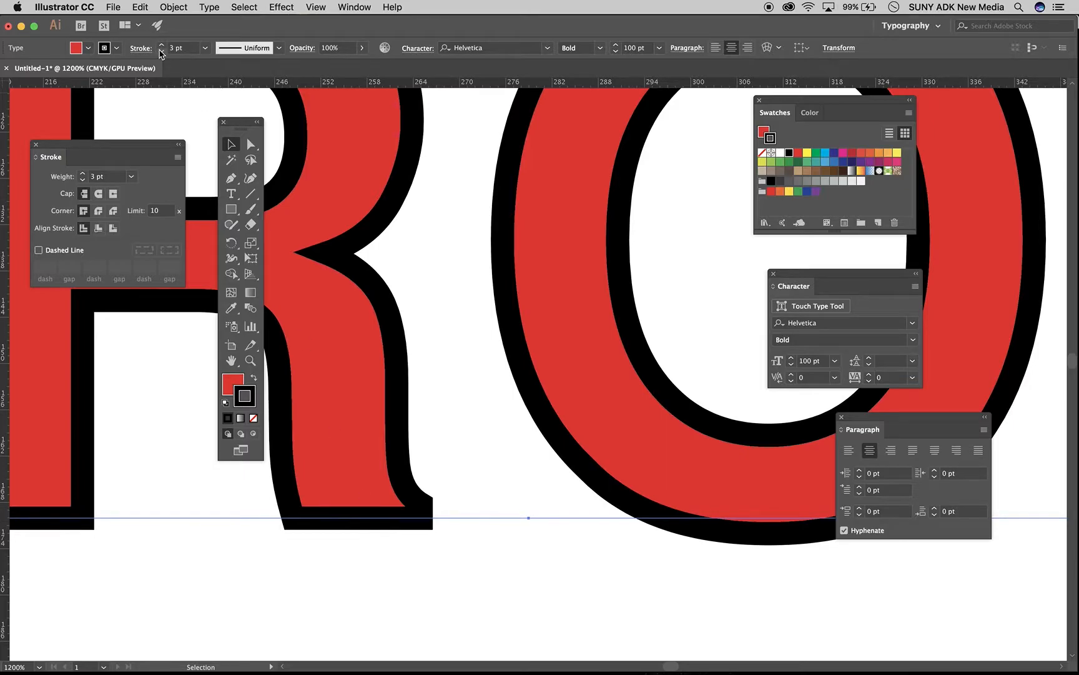
pyautogui.click(160, 49)
# - View both outlined STROKE words at 200% with the panels hidden and nothing selected
pyautogui.press('super+minus')
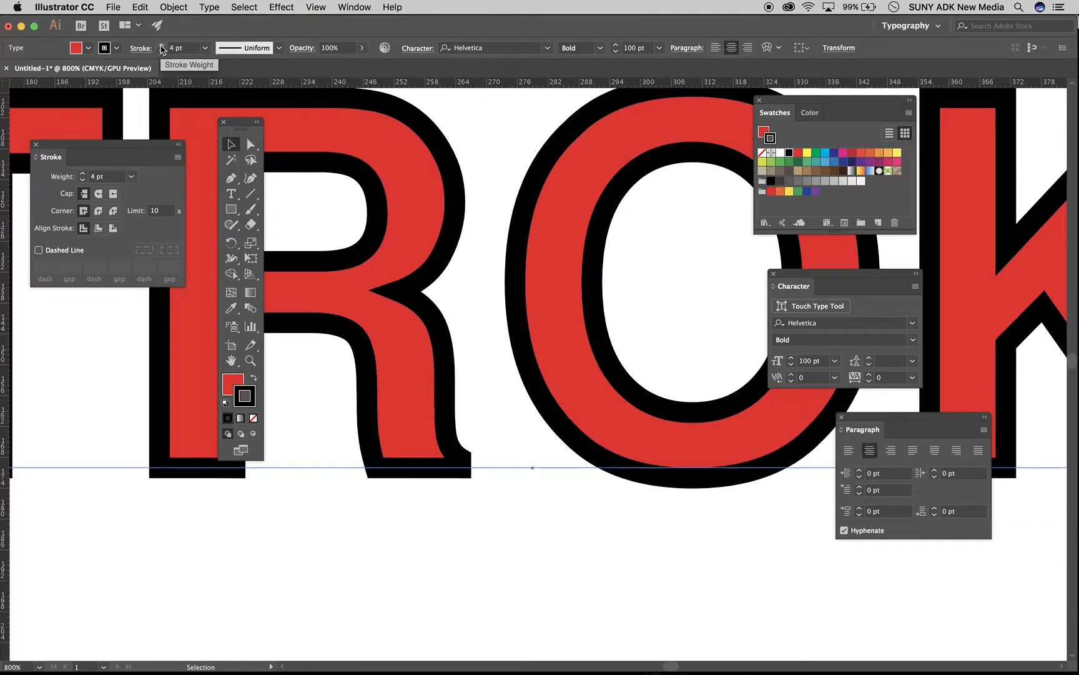
pyautogui.press('super+minus')
pyautogui.press('super+minus')
pyautogui.press('super+minus')
pyautogui.press('super+minus')
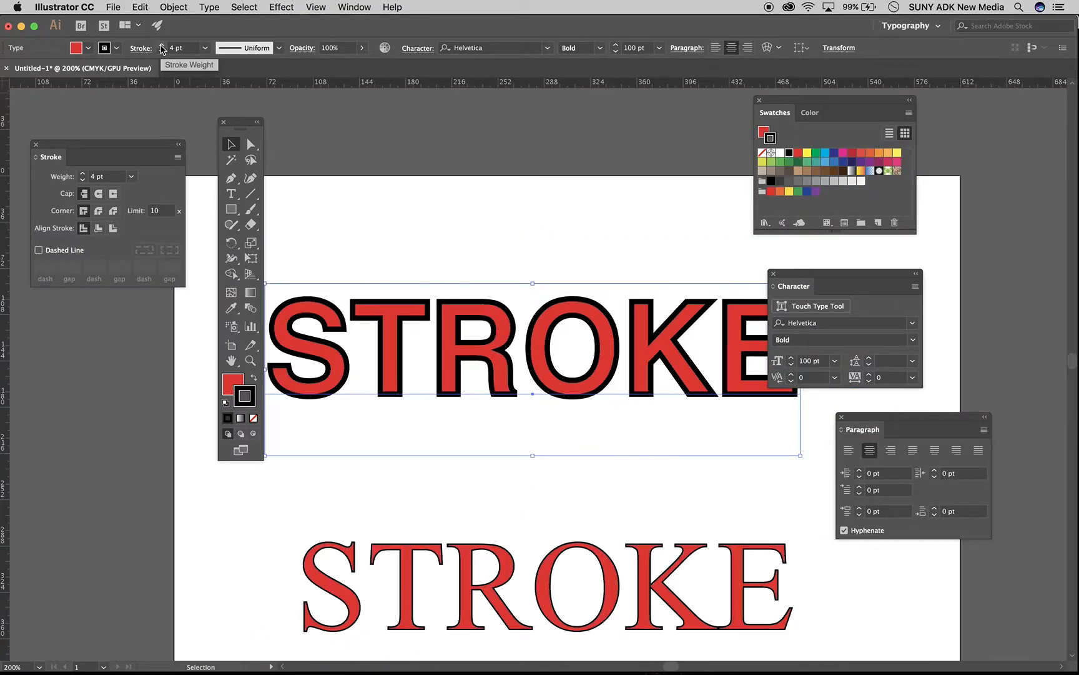
pyautogui.press('Tab')
pyautogui.click(436, 216)
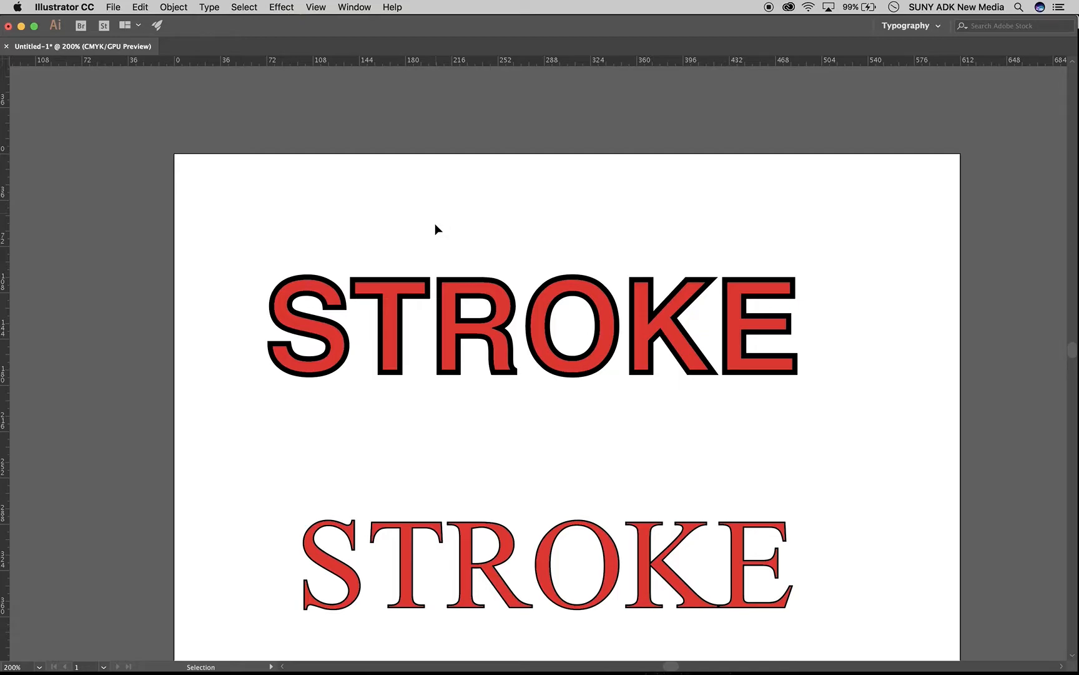
pyautogui.scroll(-8, 469, 434)
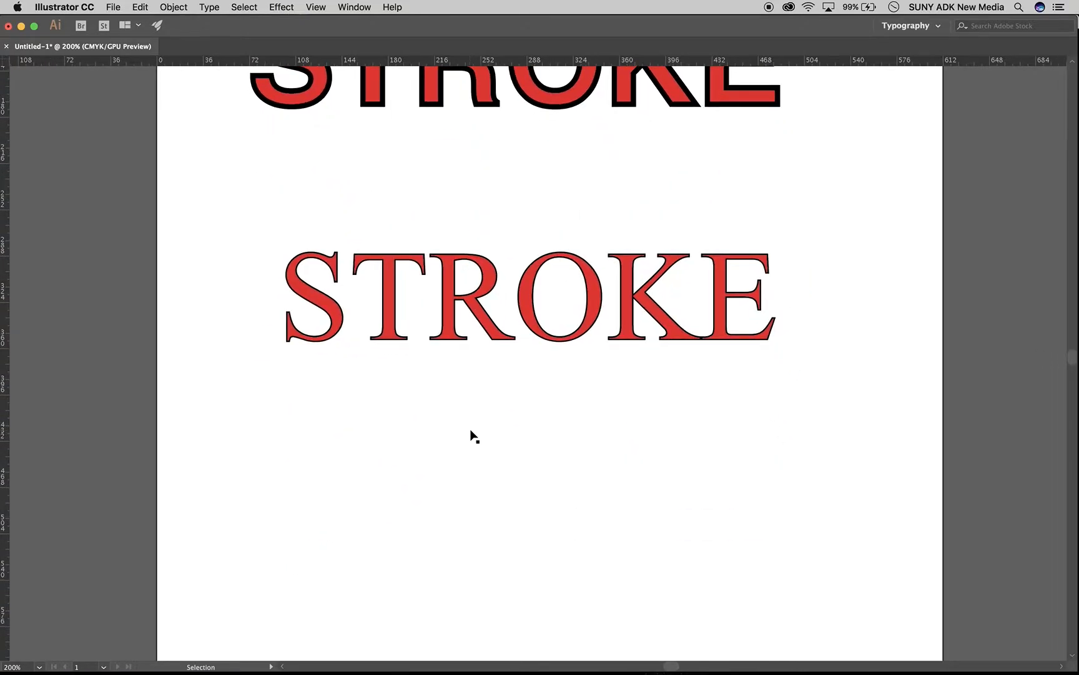
# - Raise the stroke weight of the Times New Roman STROKE word to 4 pt and deselect it
pyautogui.press('Tab')
pyautogui.click(652, 353)
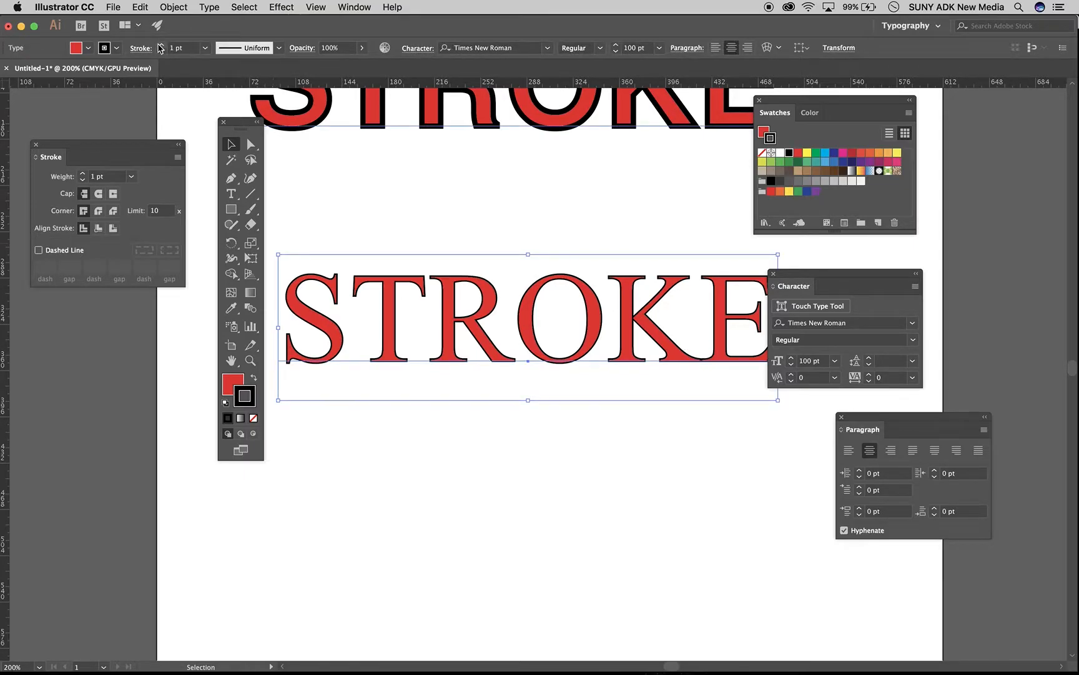
pyautogui.scroll(3, 441, 166)
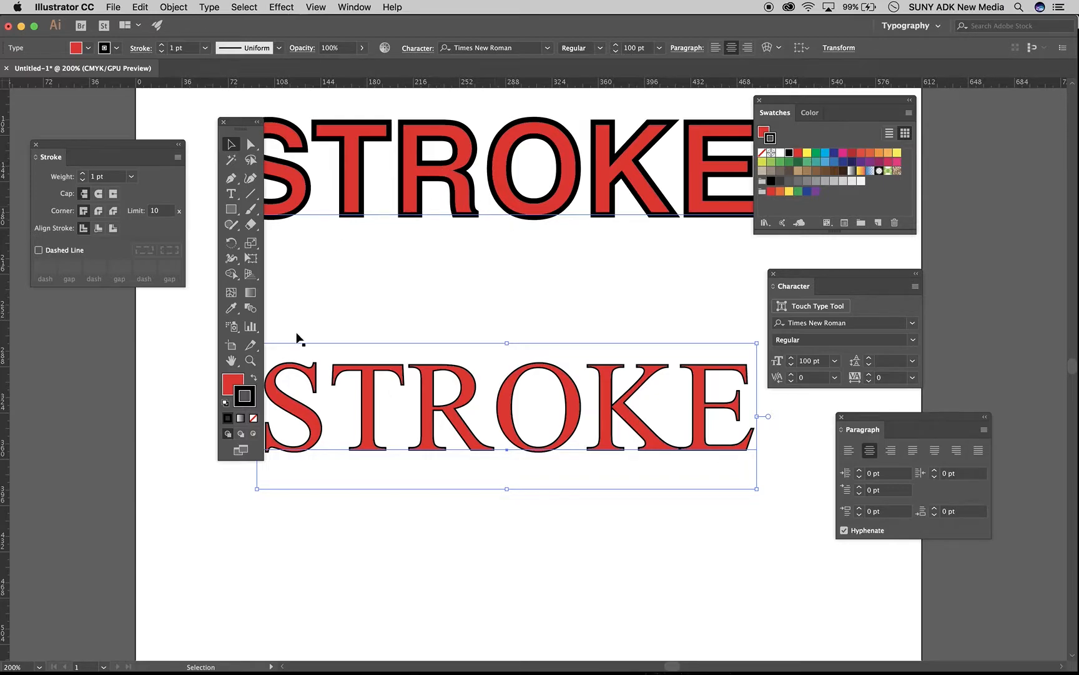
pyautogui.click(161, 46)
pyautogui.click(161, 46)
pyautogui.click(162, 45)
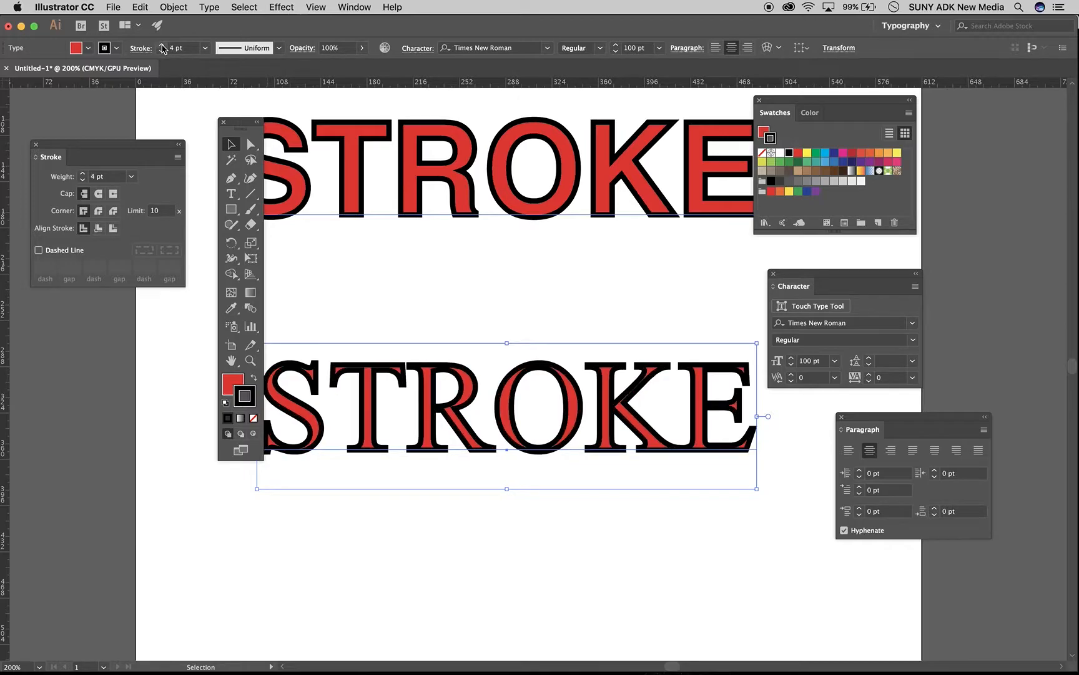
pyautogui.click(420, 281)
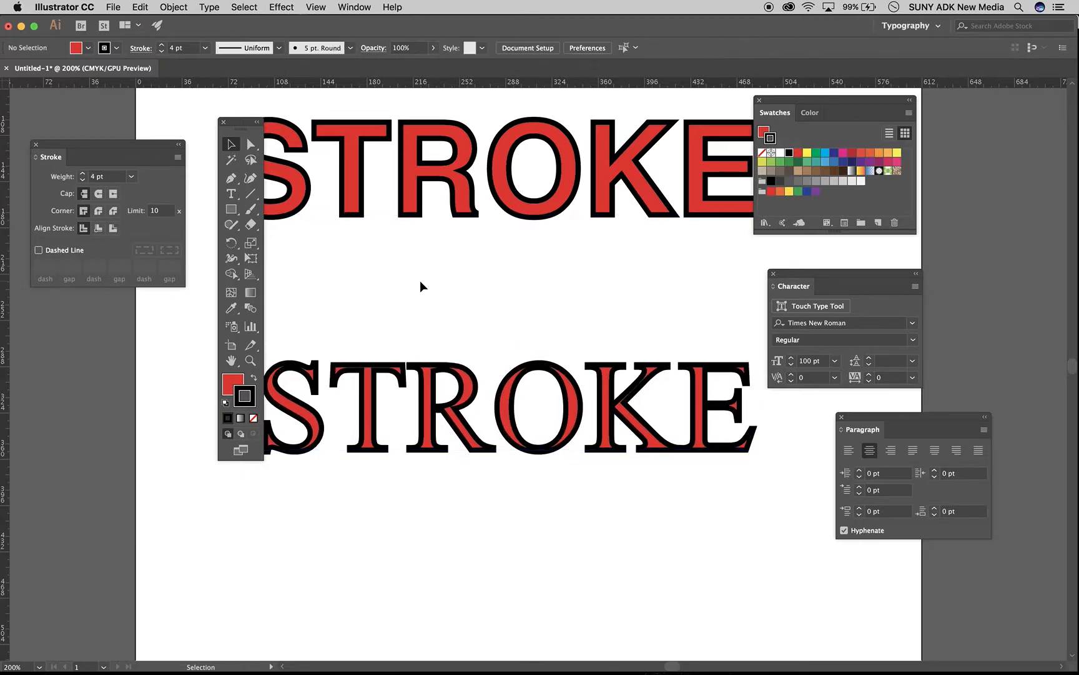
# - Examine up close how the stroke affects the thin parts and serifs of the Times New Roman letters
pyautogui.press('a')
pyautogui.press('super+equal')
pyautogui.press('super+equal')
pyautogui.press('super+equal')
pyautogui.scroll(-5, 384, 419)
pyautogui.hscroll(-6, 384, 419)
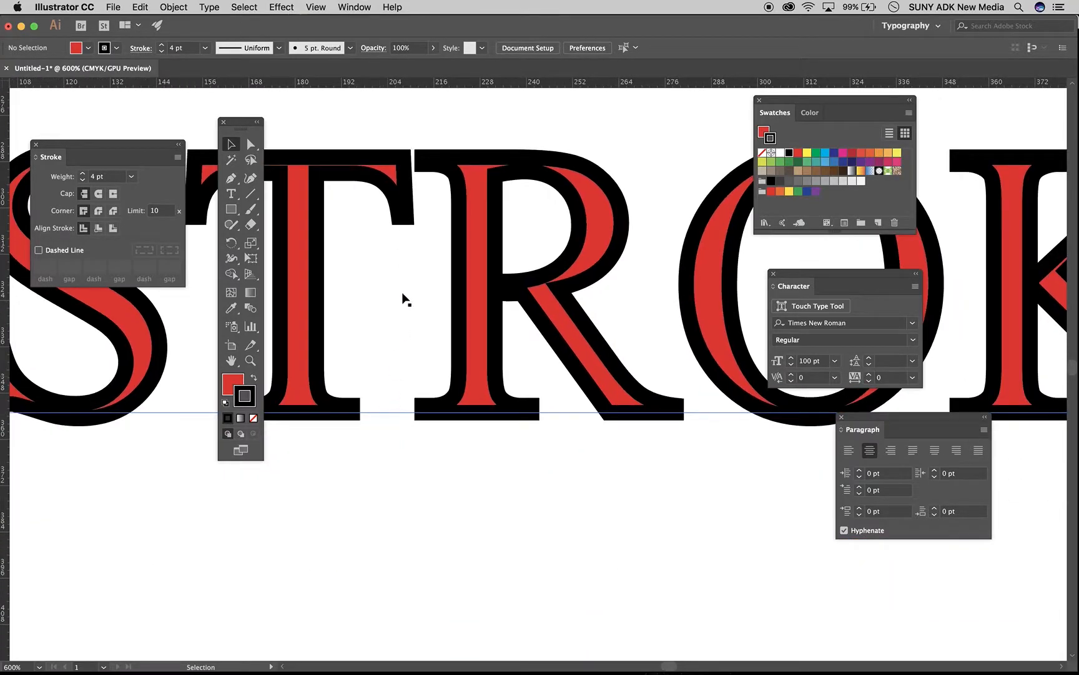
pyautogui.click(531, 296)
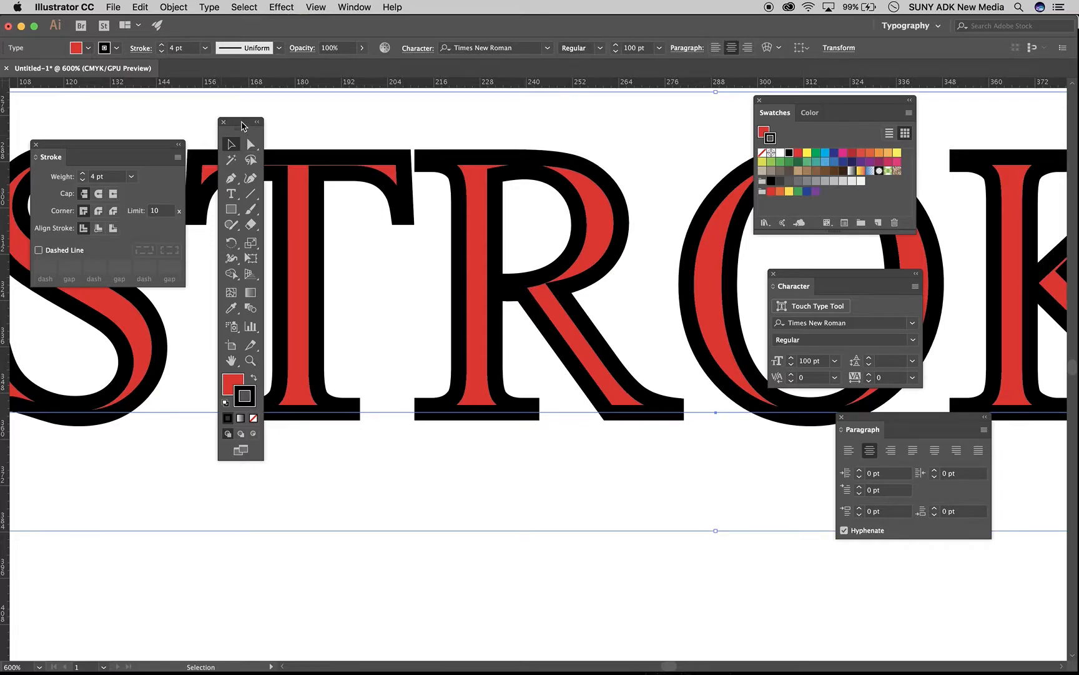
pyautogui.press('Tab')
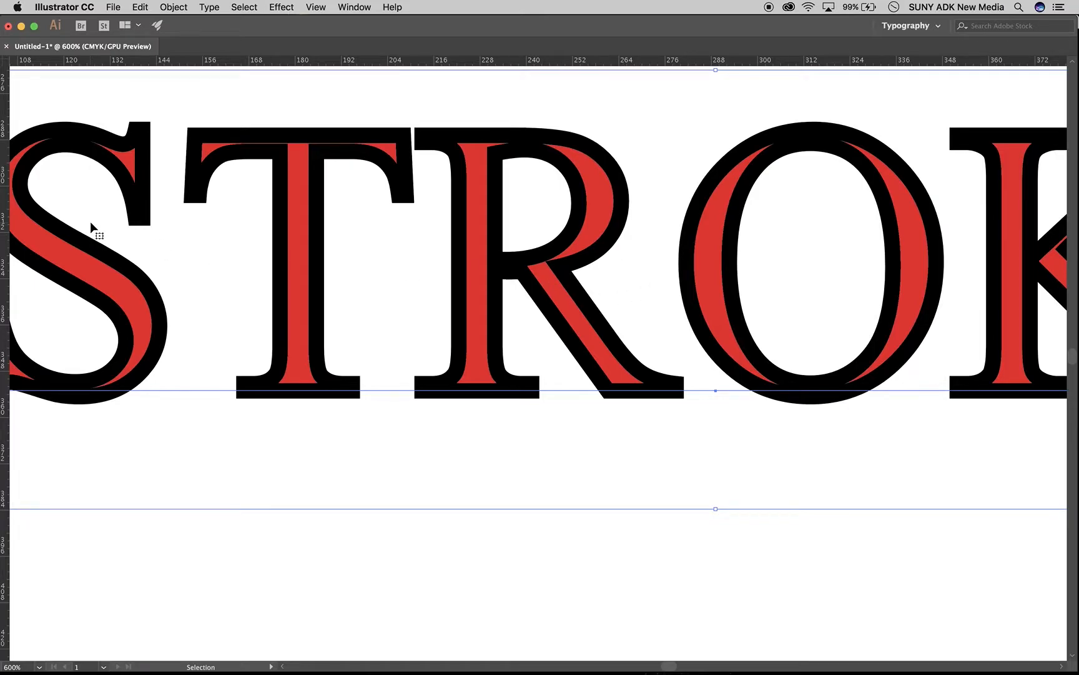
pyautogui.press('Tab')
pyautogui.hscroll(-10, 309, 293)
pyautogui.hscroll(2, 306, 286)
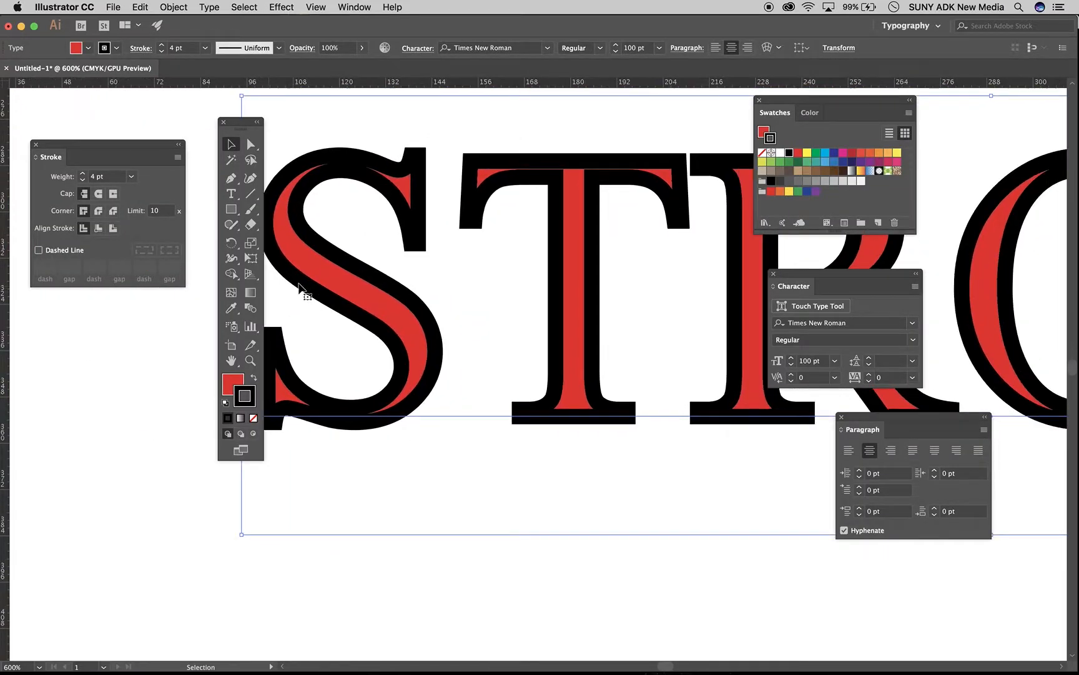
# - Lower the Times New Roman word's stroke weight to 2 pt, inspecting its letters at 600%
pyautogui.click(160, 52)
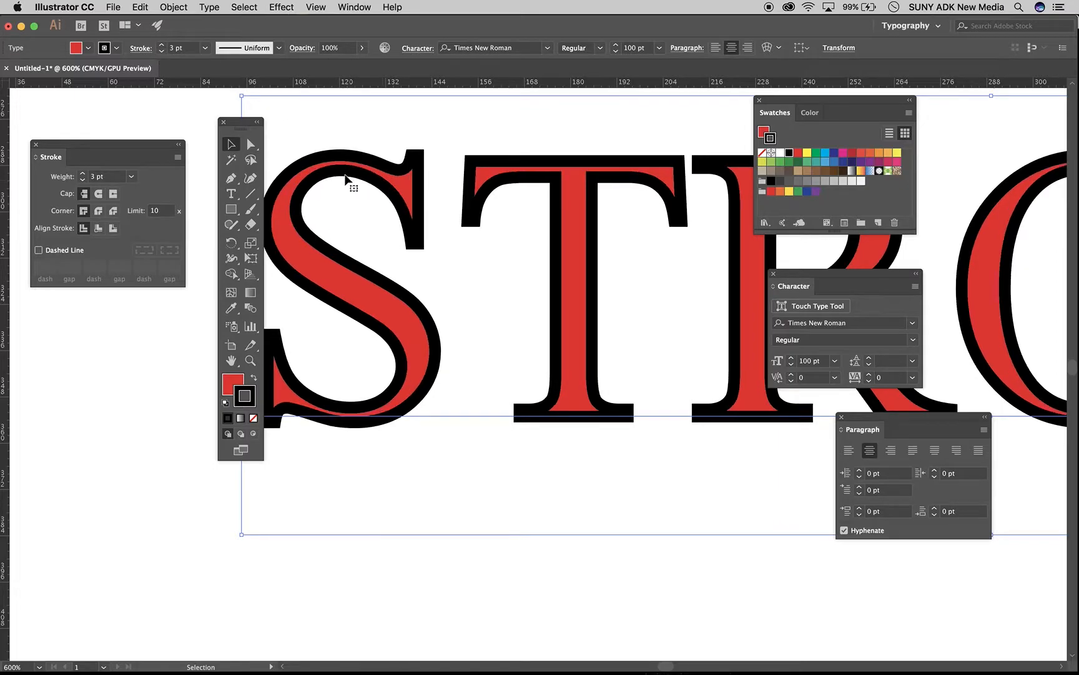
pyautogui.hscroll(3, 592, 307)
pyautogui.hscroll(1, 592, 307)
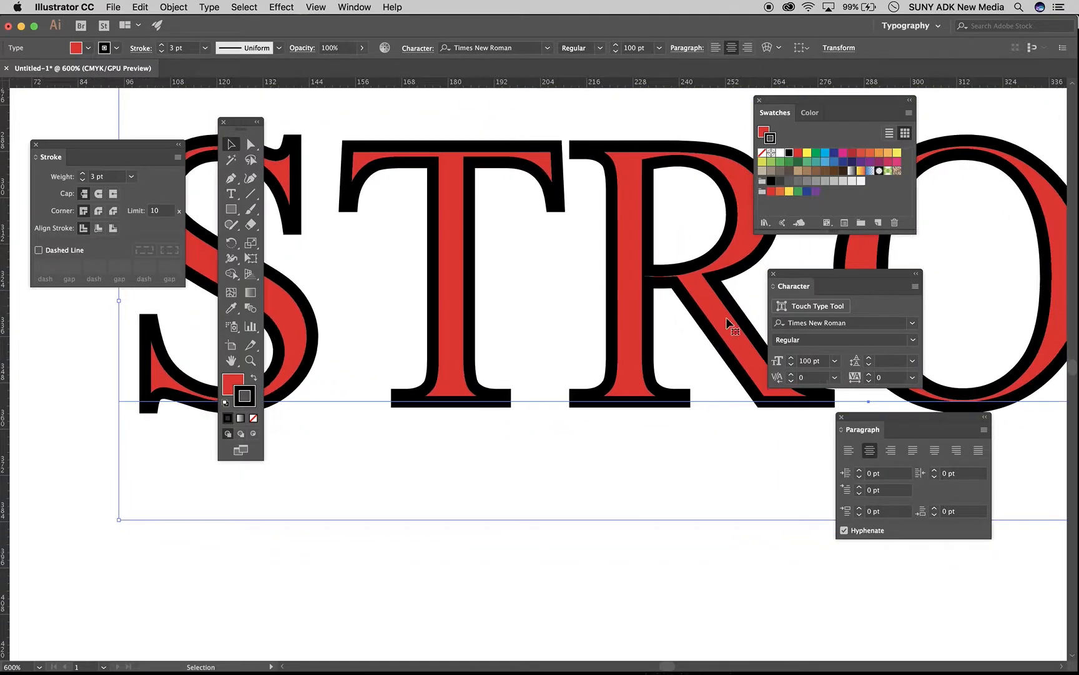
pyautogui.click(161, 52)
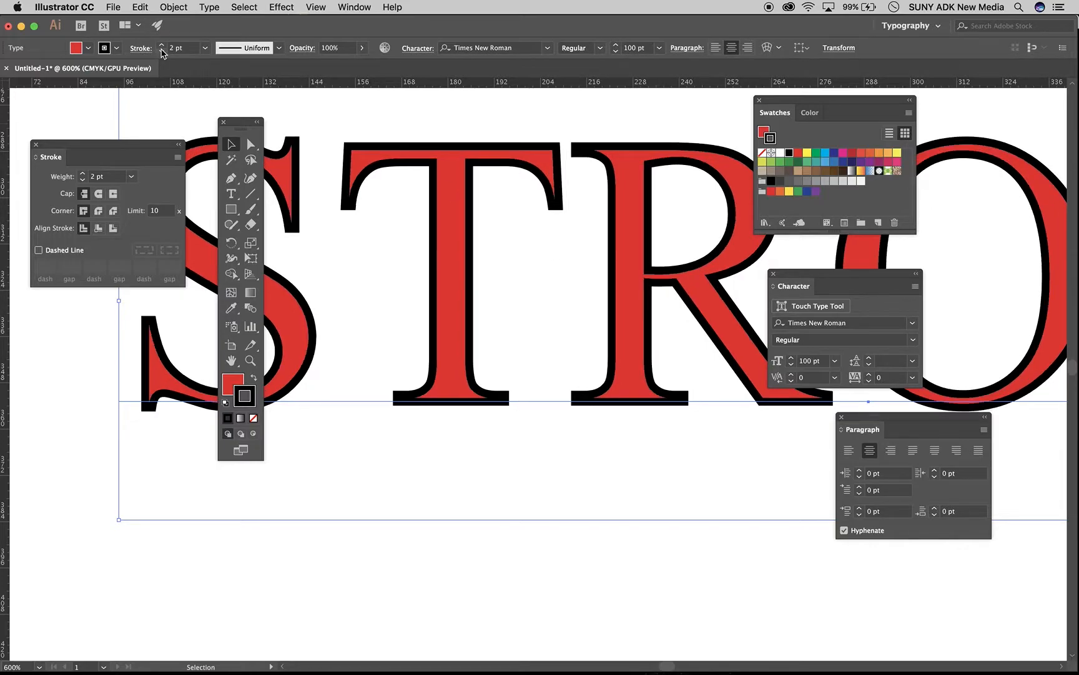
pyautogui.hscroll(10, 551, 183)
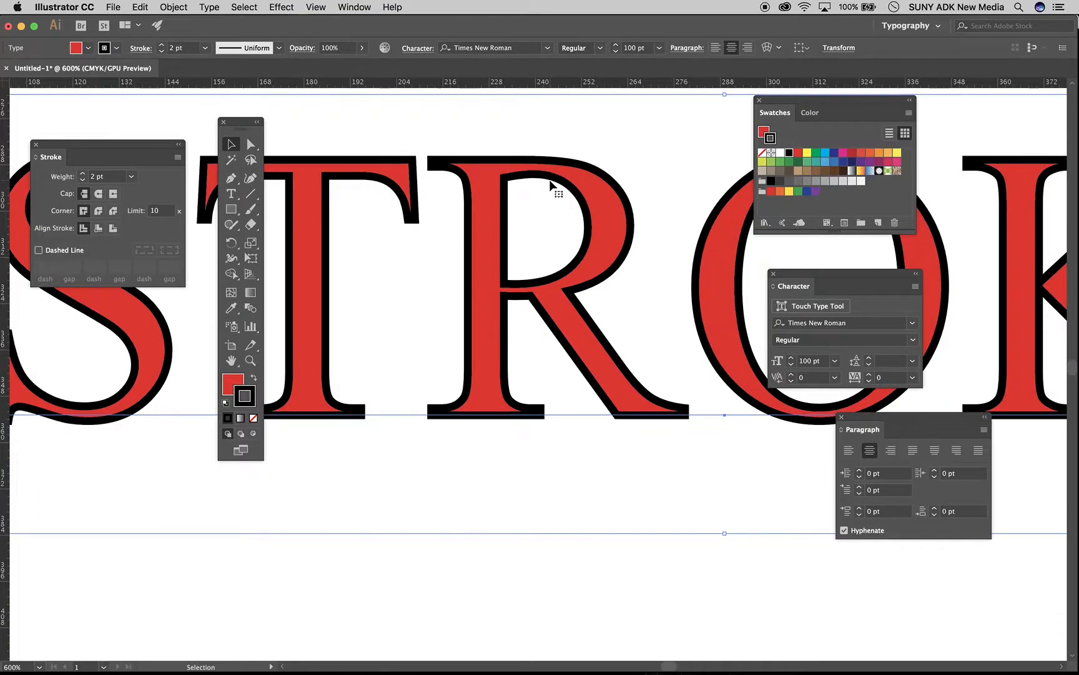
pyautogui.hscroll(8, 551, 182)
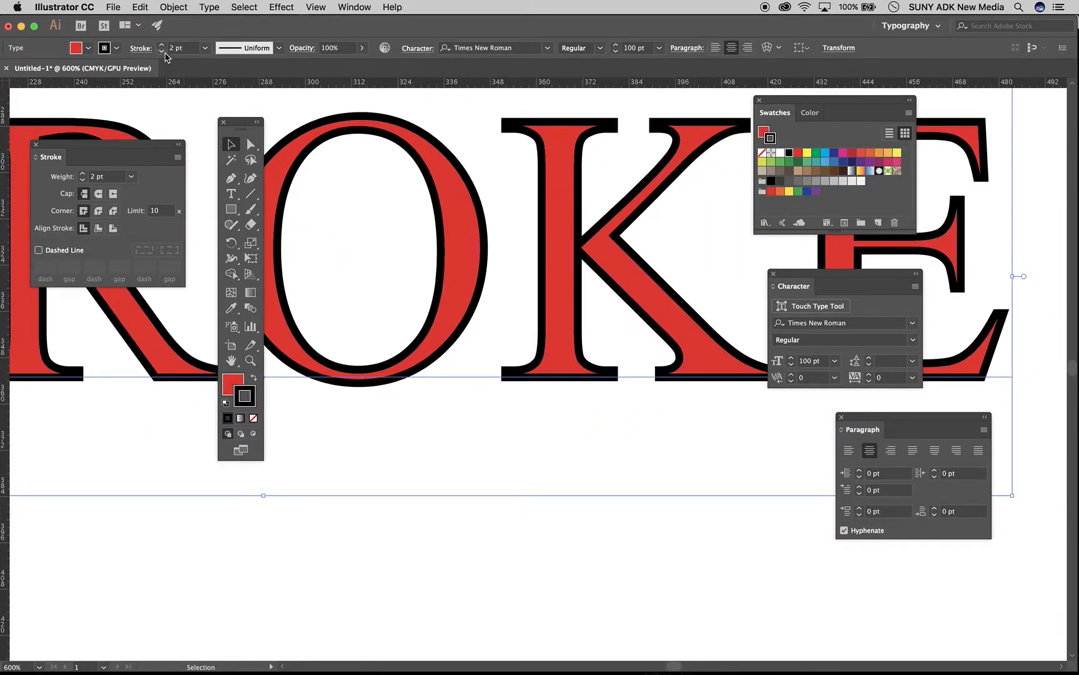
# - Reduce the Times New Roman word's stroke weight to 0 pt and view the whole word at 300%
pyautogui.click(162, 52)
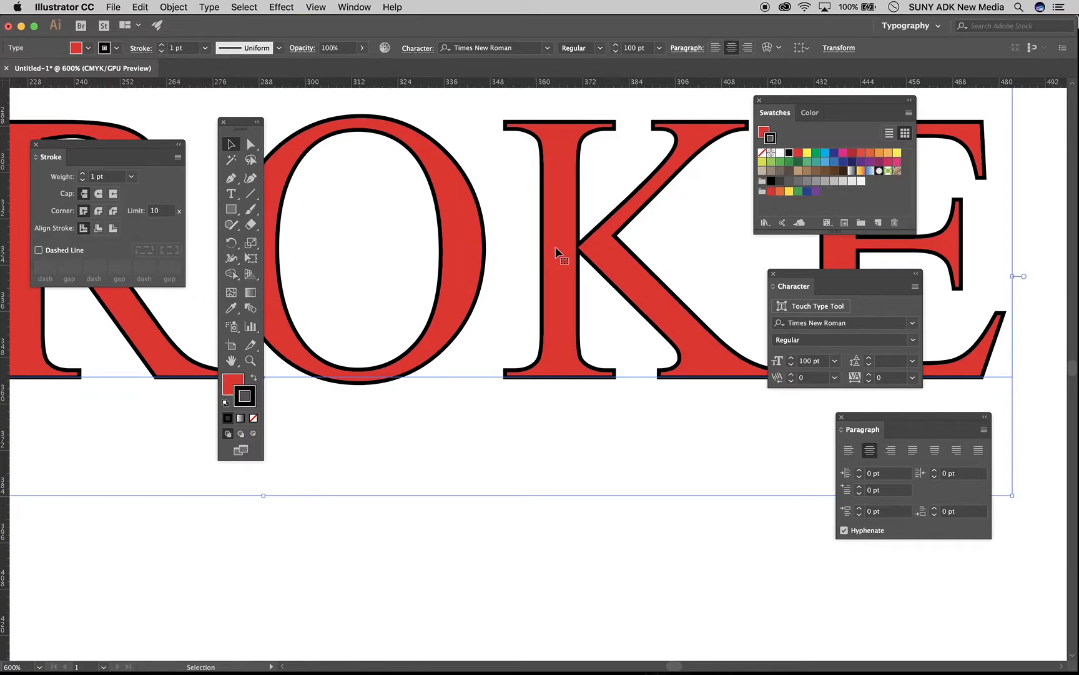
pyautogui.click(161, 52)
pyautogui.click(161, 52)
pyautogui.click(162, 52)
pyautogui.click(161, 52)
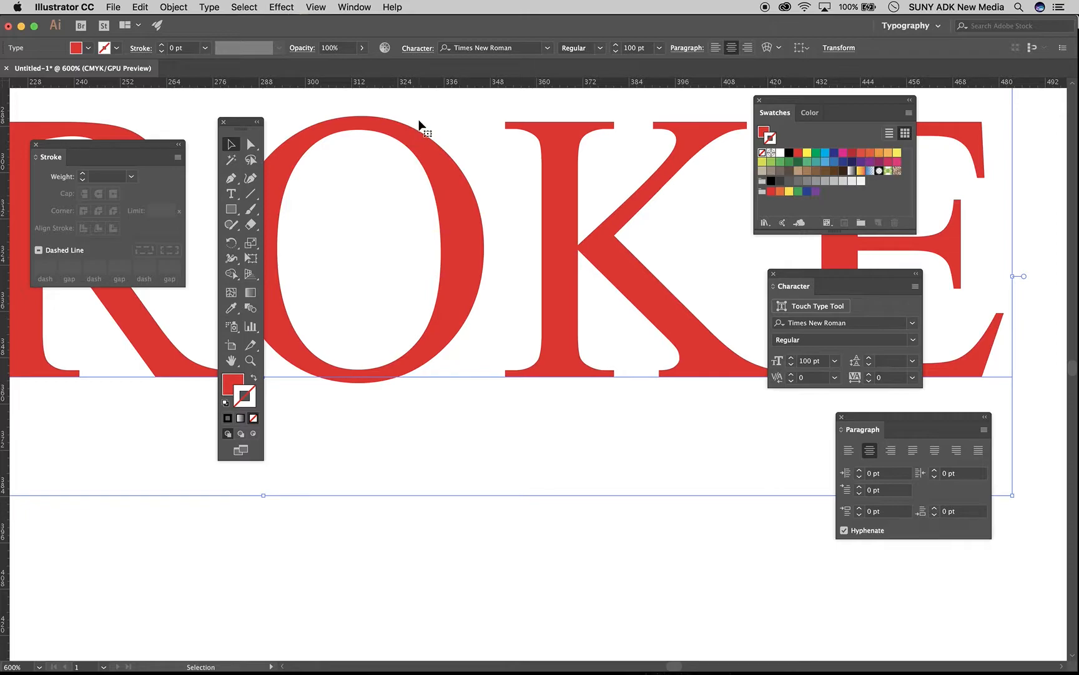
pyautogui.press('super+minus')
pyautogui.press('super+minus')
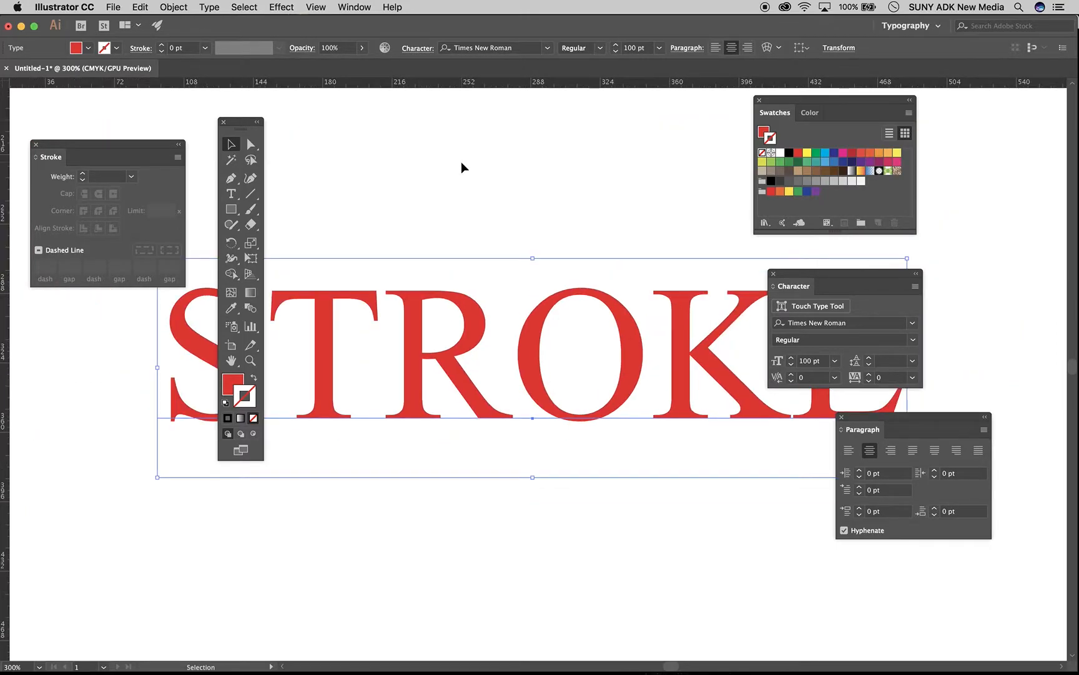
# - Compare the Helvetica and Times New Roman STROKE words, and apply a black 4 pt stroke to the Times New Roman word
pyautogui.press('Tab')
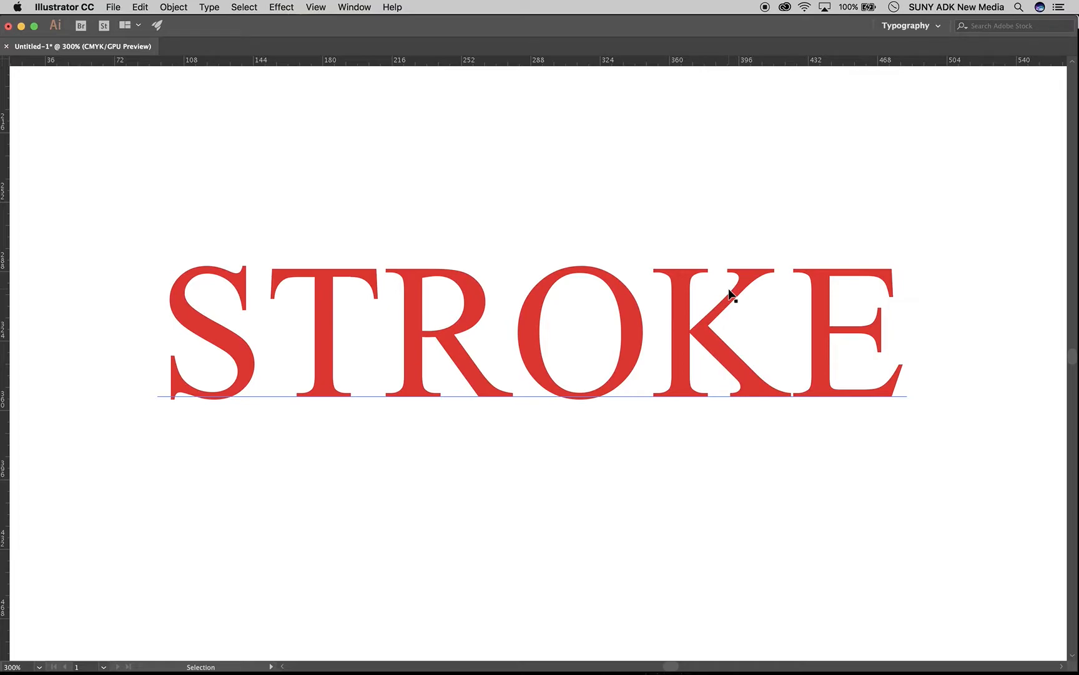
pyautogui.scroll(10, 731, 293)
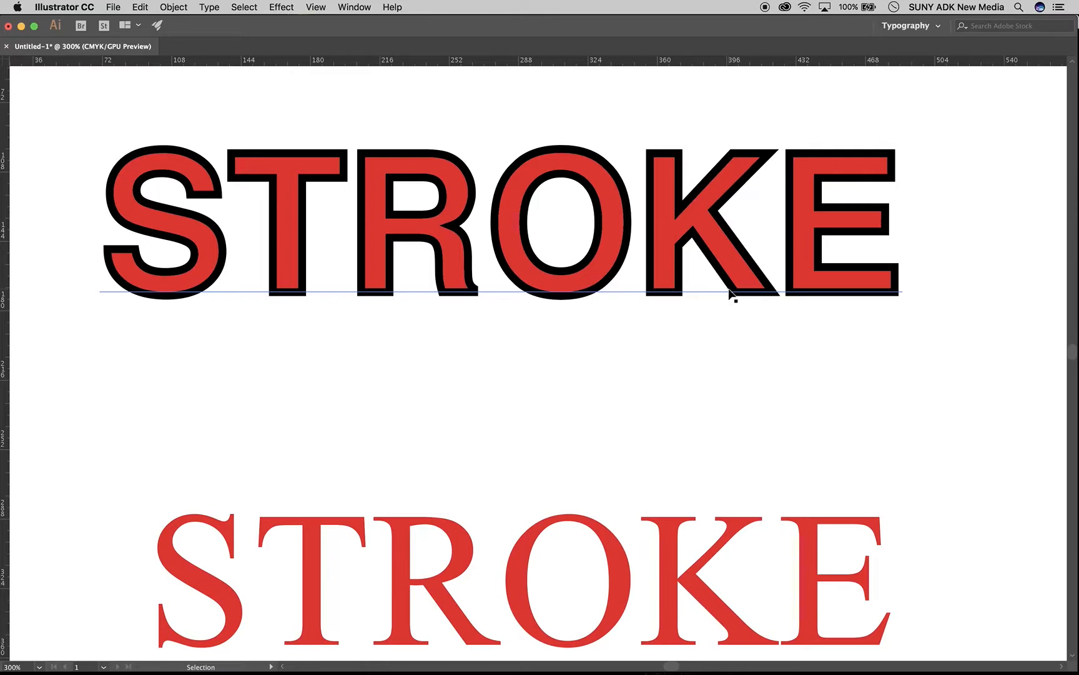
pyautogui.click(731, 293)
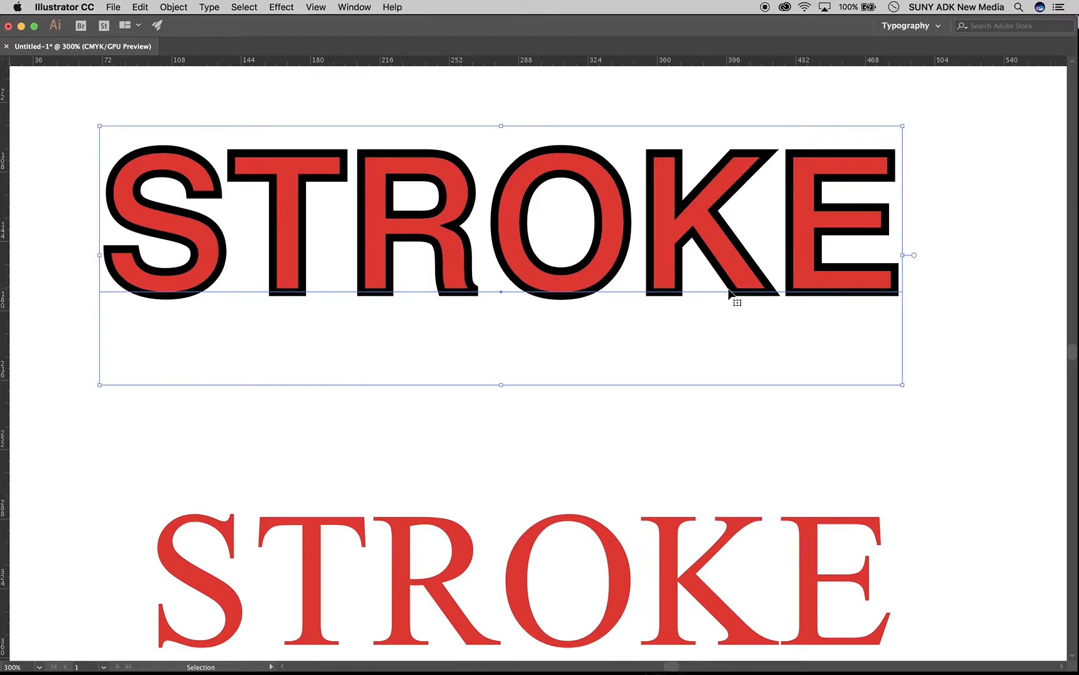
pyautogui.press('Tab')
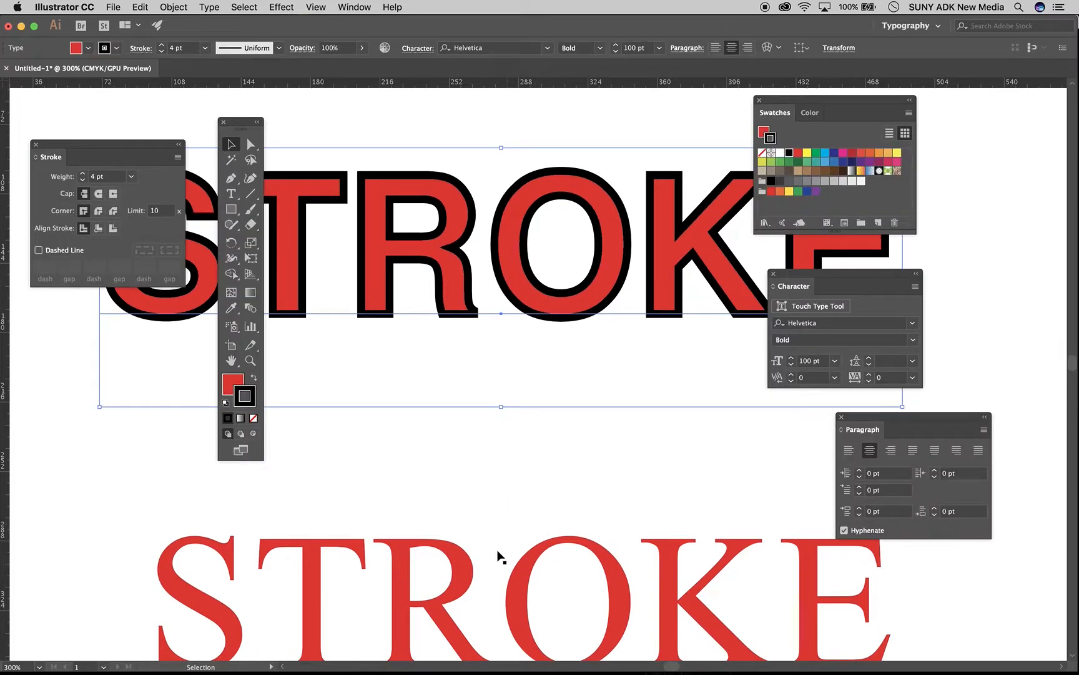
pyautogui.click(473, 562)
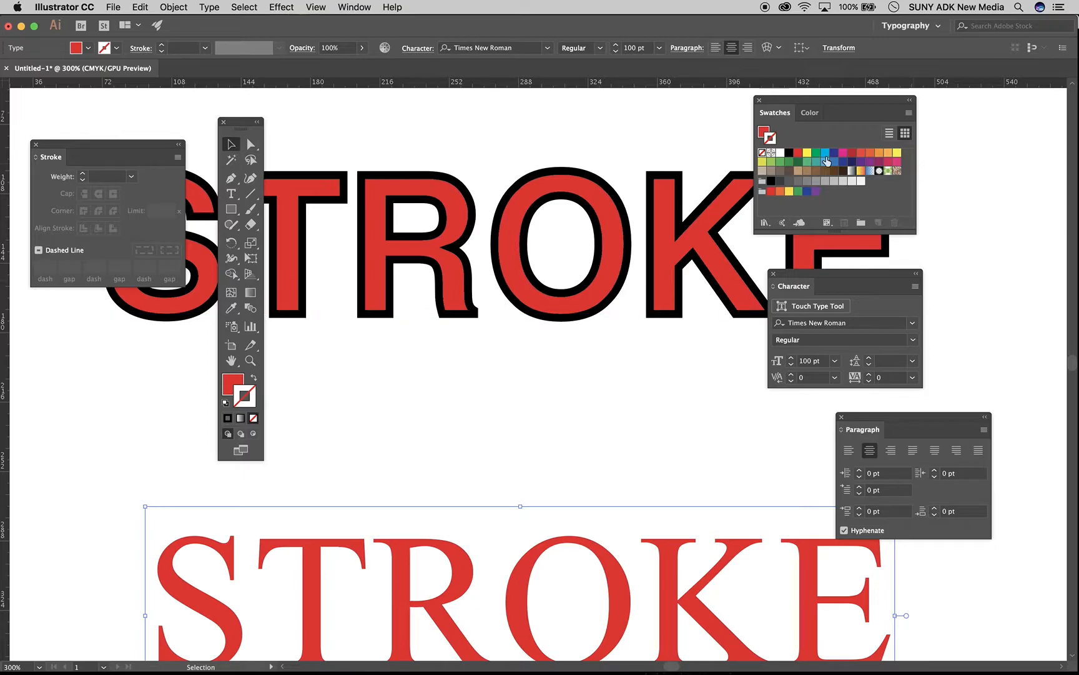
pyautogui.click(788, 154)
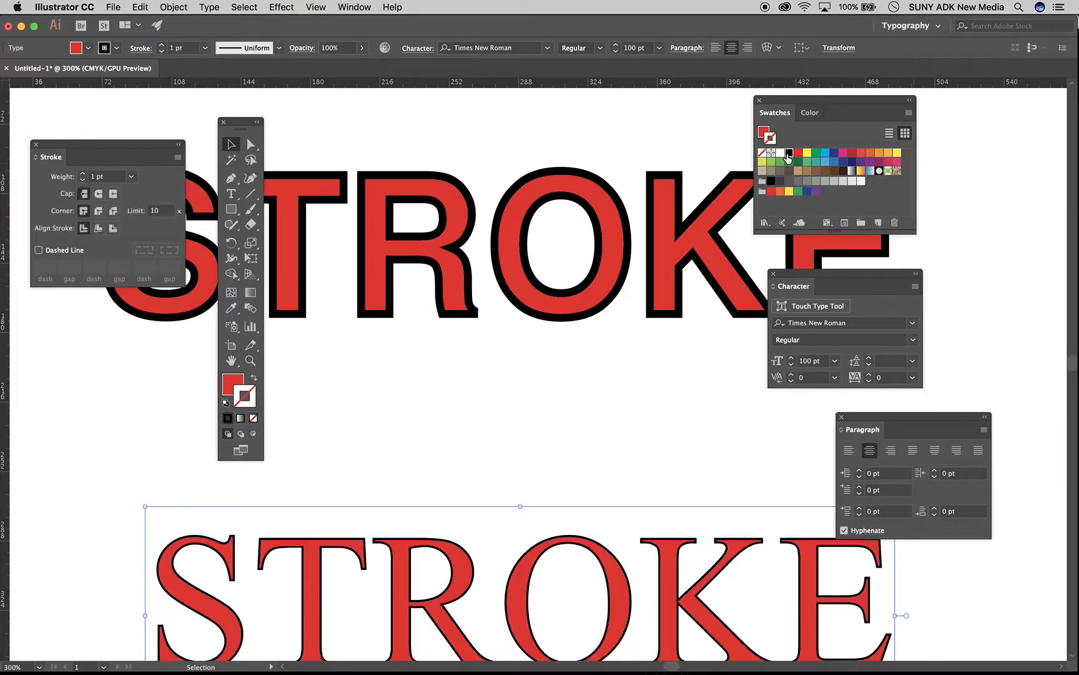
pyautogui.click(160, 45)
pyautogui.click(161, 46)
pyautogui.click(160, 46)
pyautogui.click(160, 46)
pyautogui.click(161, 54)
pyautogui.click(441, 313)
pyautogui.click(423, 549)
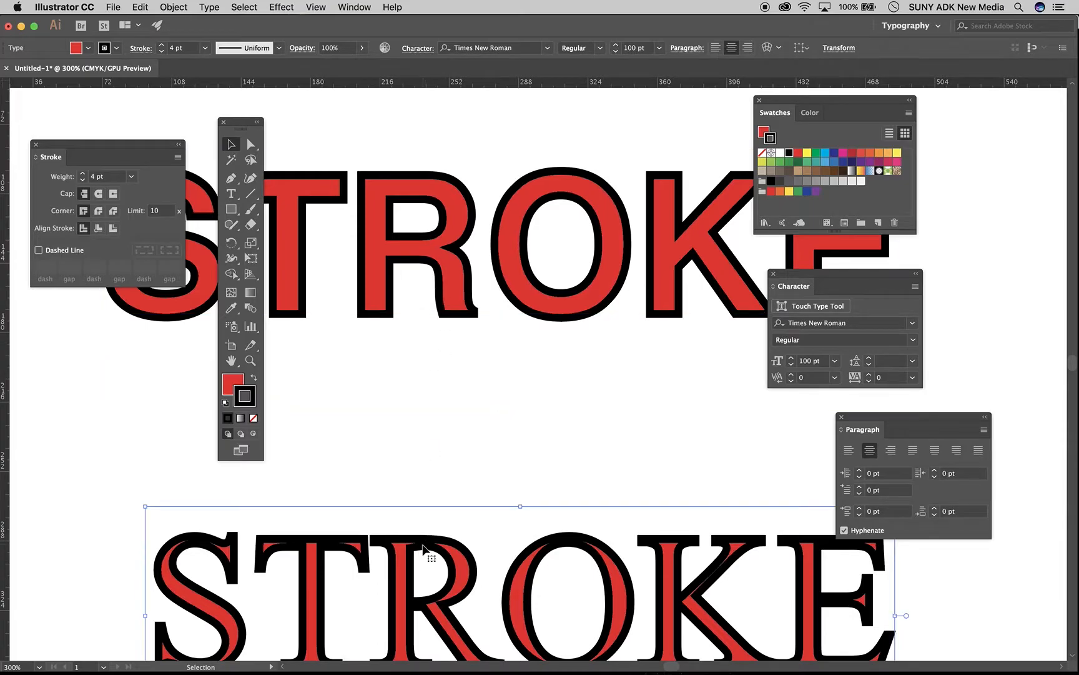
# - Move both STROKE words lower on the artboard, remove their strokes and deselect them
pyautogui.click(460, 433)
pyautogui.press('super+1')
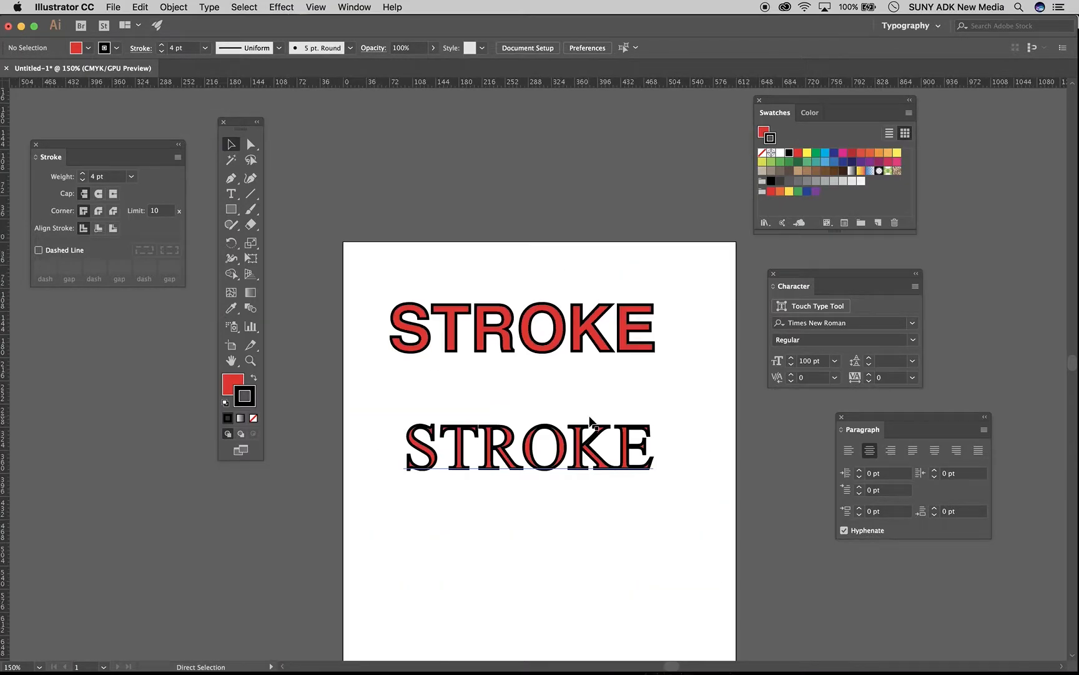
pyautogui.moveTo(375, 297)
pyautogui.mouseDown()
pyautogui.moveTo(514, 456)
pyautogui.moveTo(506, 159)
pyautogui.moveTo(504, 181)
pyautogui.mouseUp()
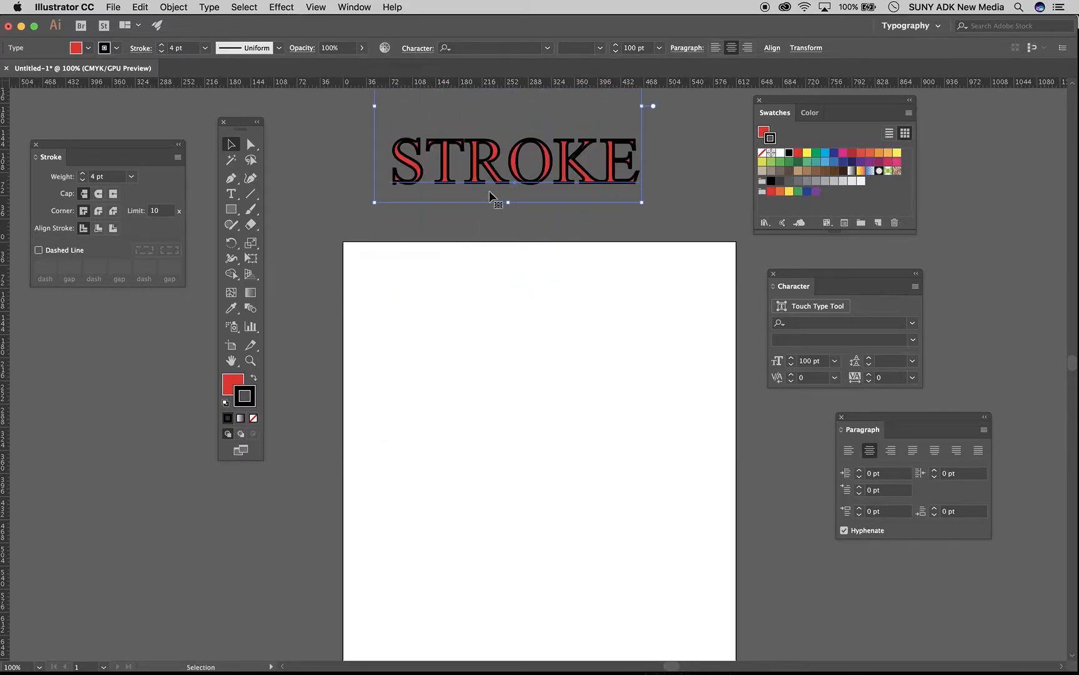
pyautogui.moveTo(484, 174)
pyautogui.mouseDown()
pyautogui.moveTo(559, 567)
pyautogui.moveTo(514, 543)
pyautogui.mouseUp()
pyautogui.press('super+equal')
pyautogui.press('super+equal')
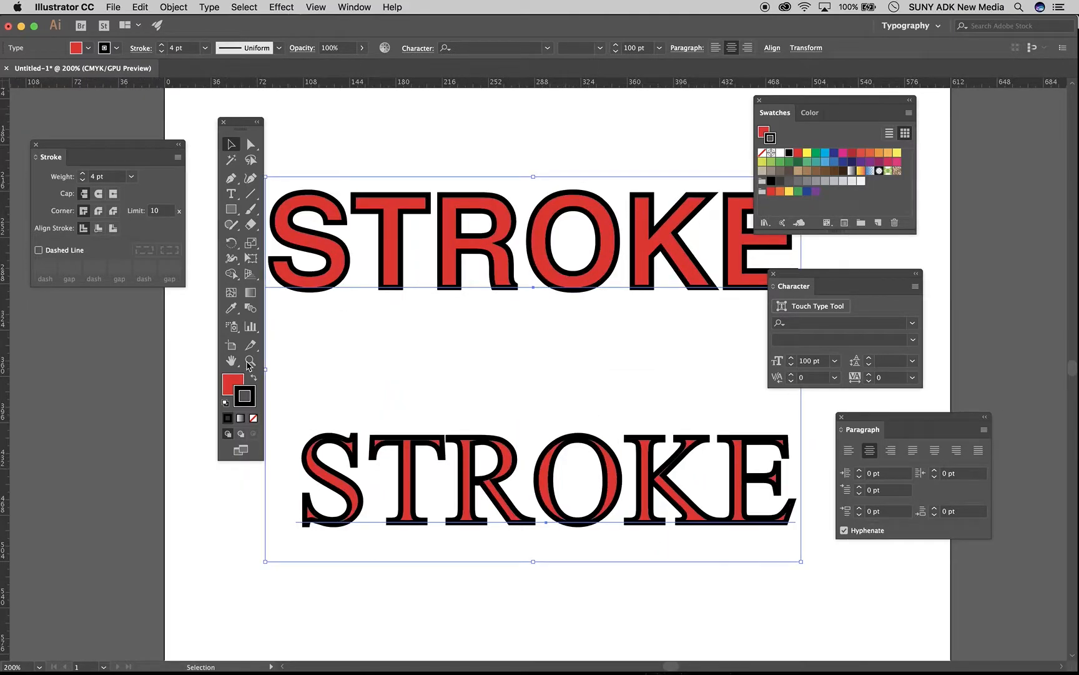
pyautogui.click(254, 419)
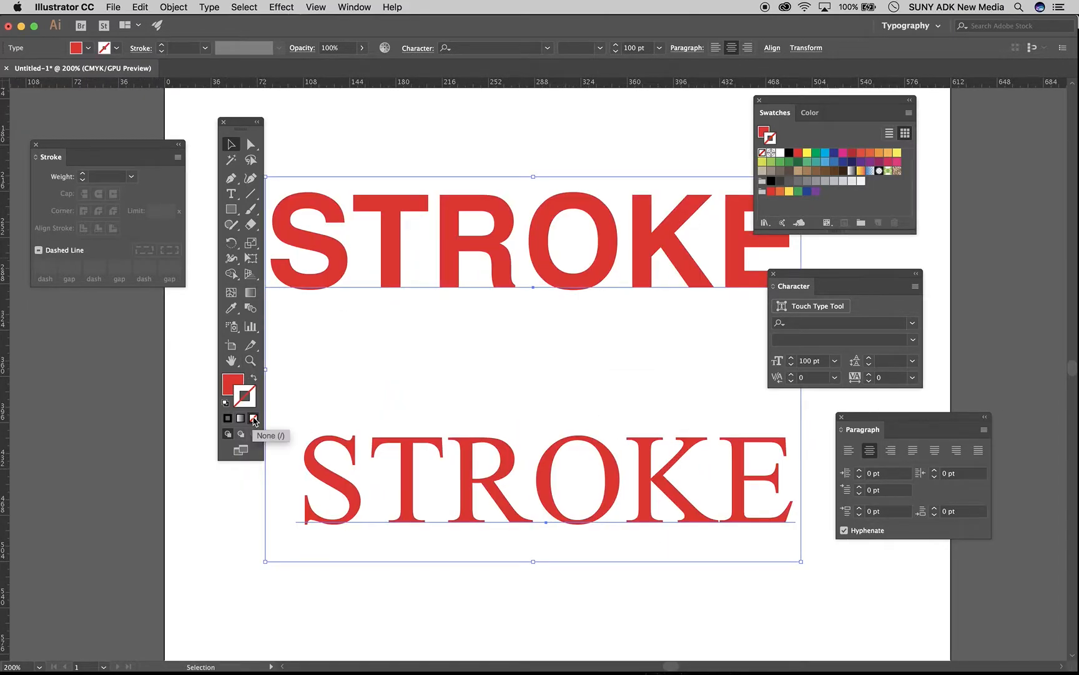
pyautogui.click(566, 143)
# - Clear the Swatches and Character panels off the artwork and open Appearance as a separate floating panel, closing its leftover panel group
pyautogui.moveTo(803, 99); pyautogui.dragTo(884, 84)
pyautogui.moveTo(792, 283); pyautogui.dragTo(863, 254)
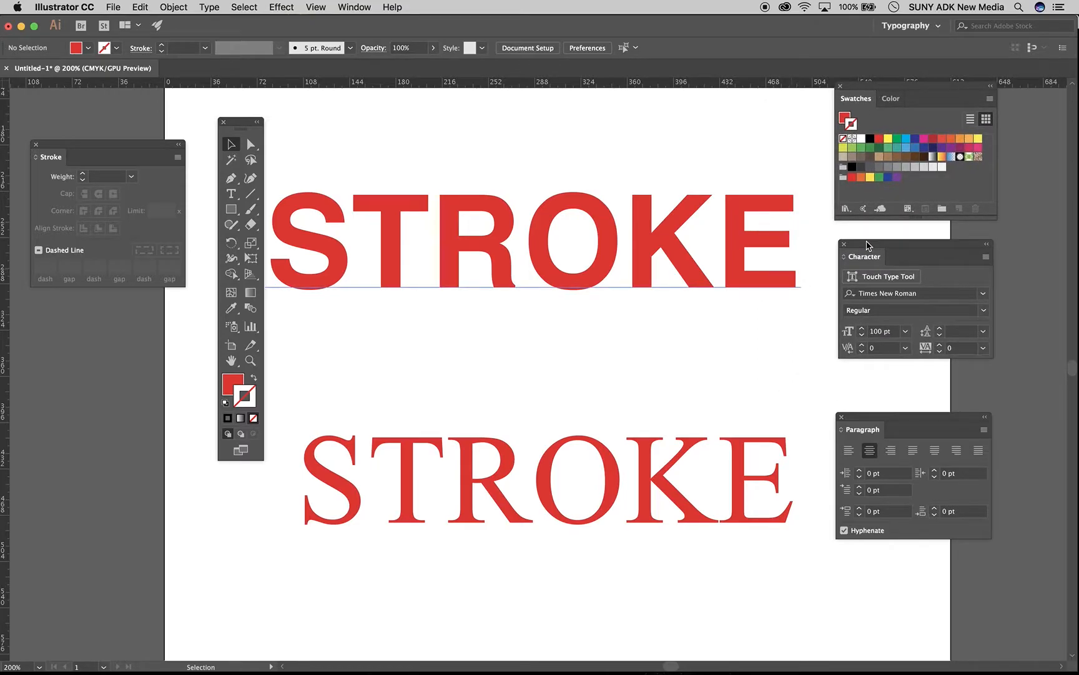
pyautogui.click(371, 5)
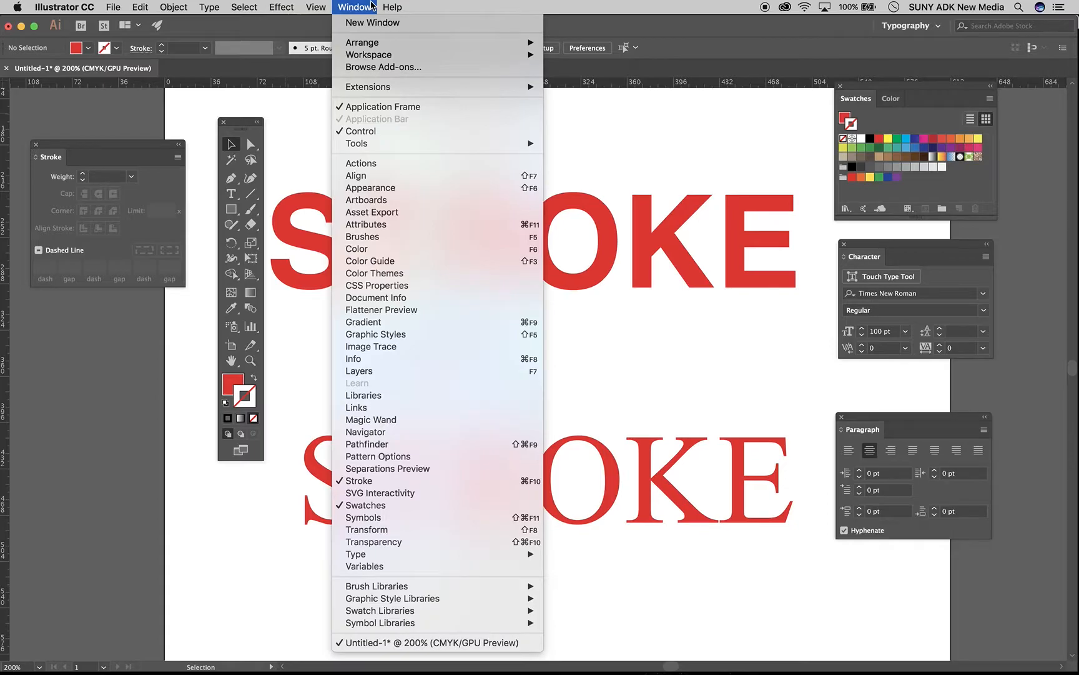
pyautogui.click(371, 188)
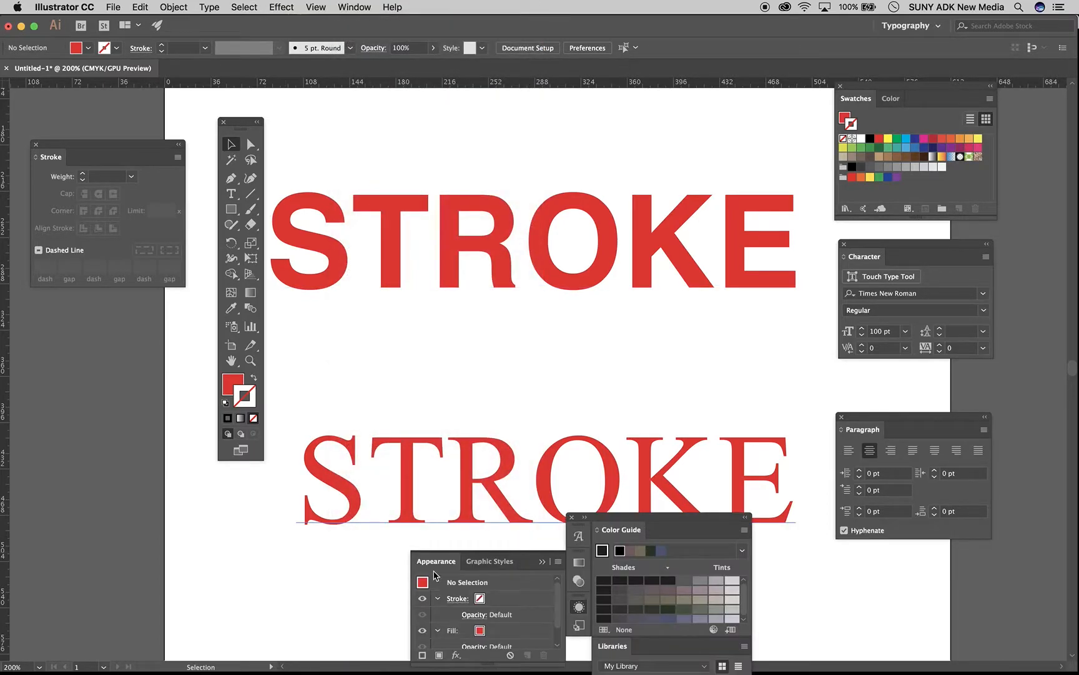
pyautogui.moveTo(433, 567); pyautogui.dragTo(329, 263)
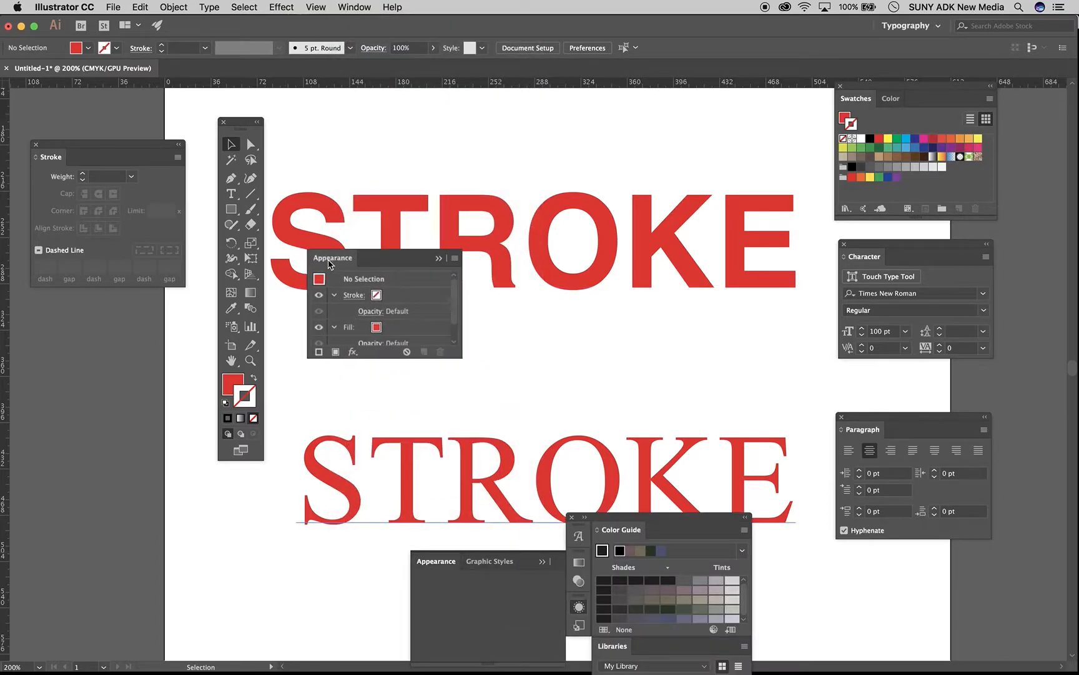
pyautogui.click(572, 521)
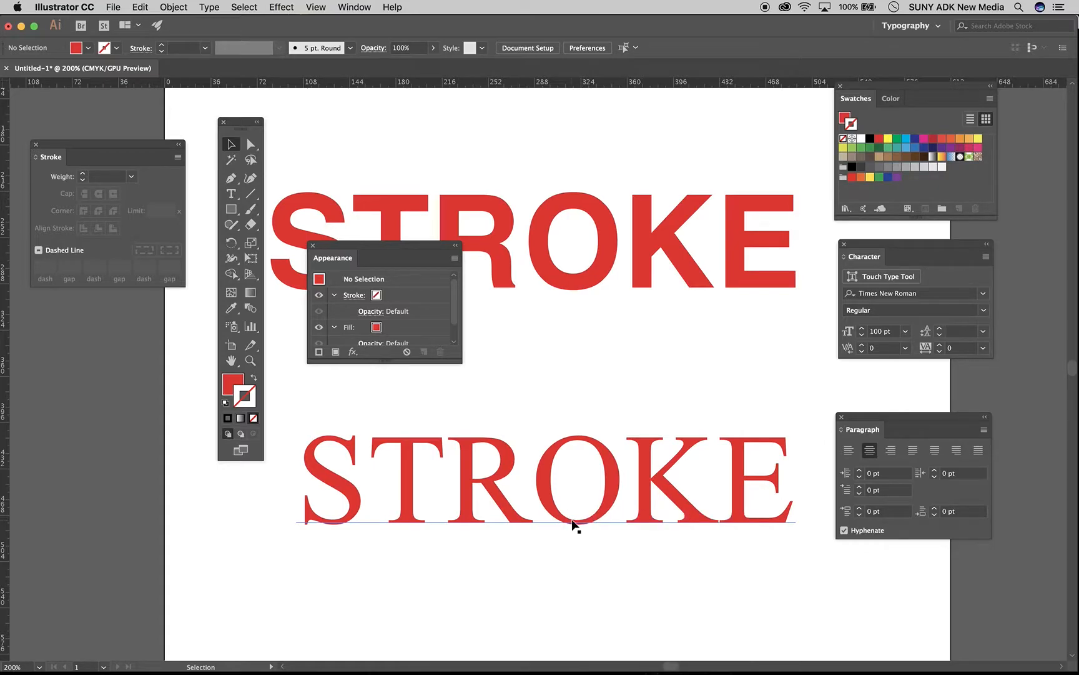
# - Group the Paragraph and Character panels beneath the Stroke panel, and place the Appearance panel beneath Swatches
pyautogui.moveTo(376, 242)
pyautogui.mouseDown()
pyautogui.moveTo(715, 117)
pyautogui.moveTo(698, 313)
pyautogui.moveTo(723, 478)
pyautogui.moveTo(654, 382)
pyautogui.moveTo(703, 366)
pyautogui.mouseUp()
pyautogui.moveTo(856, 417); pyautogui.dragTo(809, 251)
pyautogui.moveTo(540, 296)
pyautogui.mouseDown()
pyautogui.moveTo(71, 357)
pyautogui.moveTo(61, 305)
pyautogui.mouseUp()
pyautogui.moveTo(668, 368); pyautogui.dragTo(879, 241)
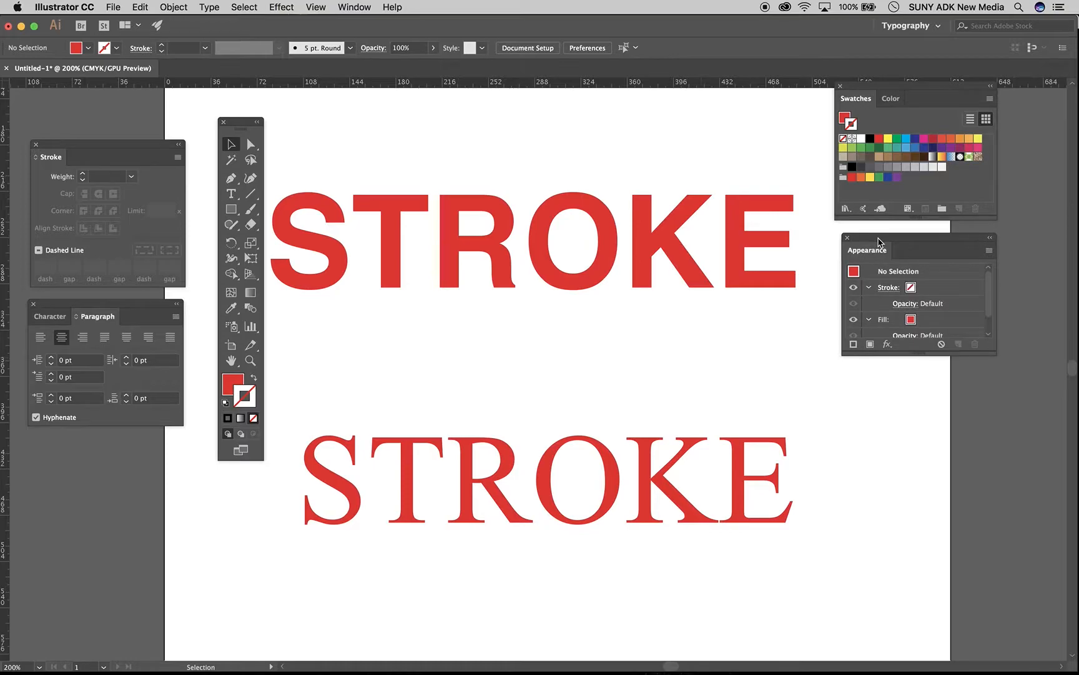
# - Add a new fill to the Helvetica STROKE word's appearance and color it red, enlarging the Appearance panel to show all attributes
pyautogui.click(588, 223)
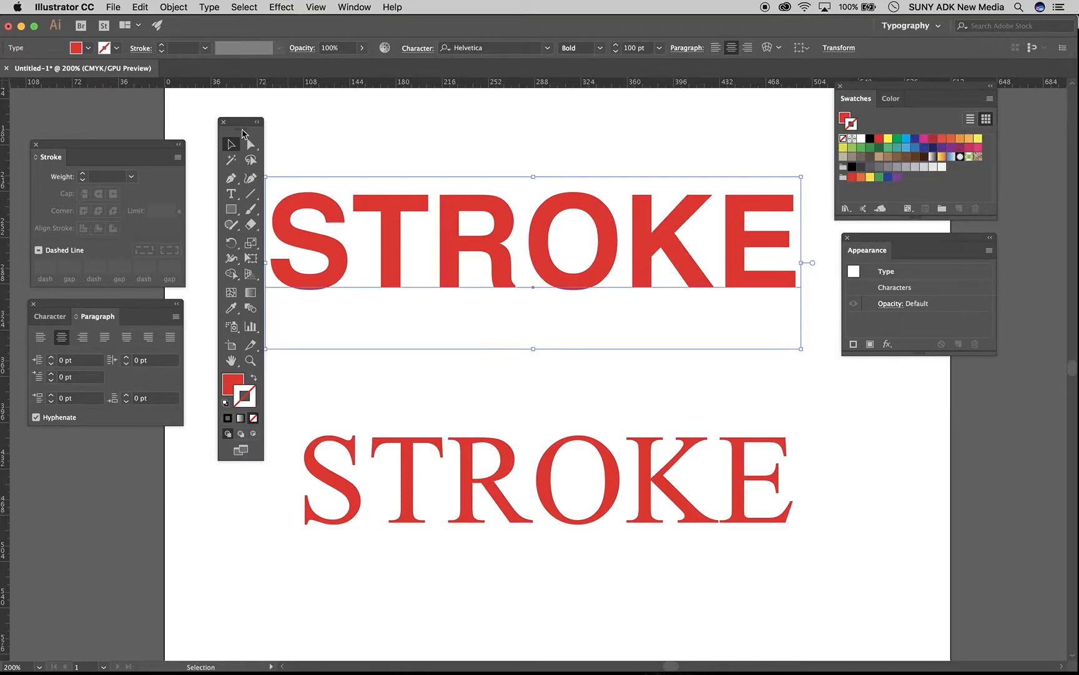
pyautogui.moveTo(243, 128); pyautogui.dragTo(238, 128)
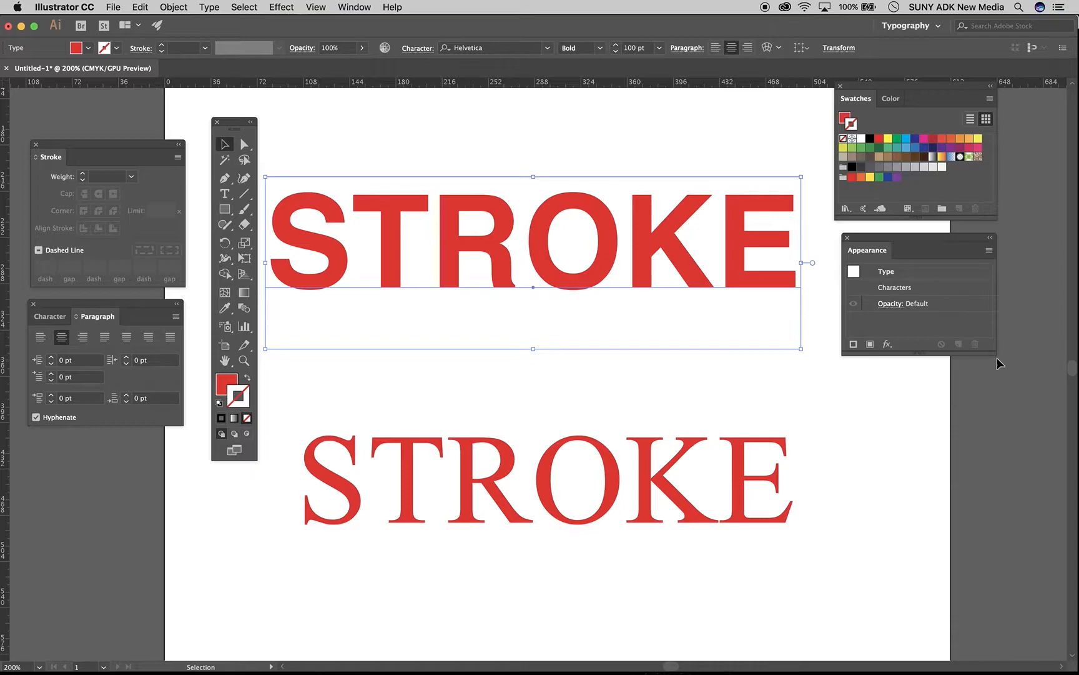
pyautogui.moveTo(992, 355); pyautogui.dragTo(984, 384)
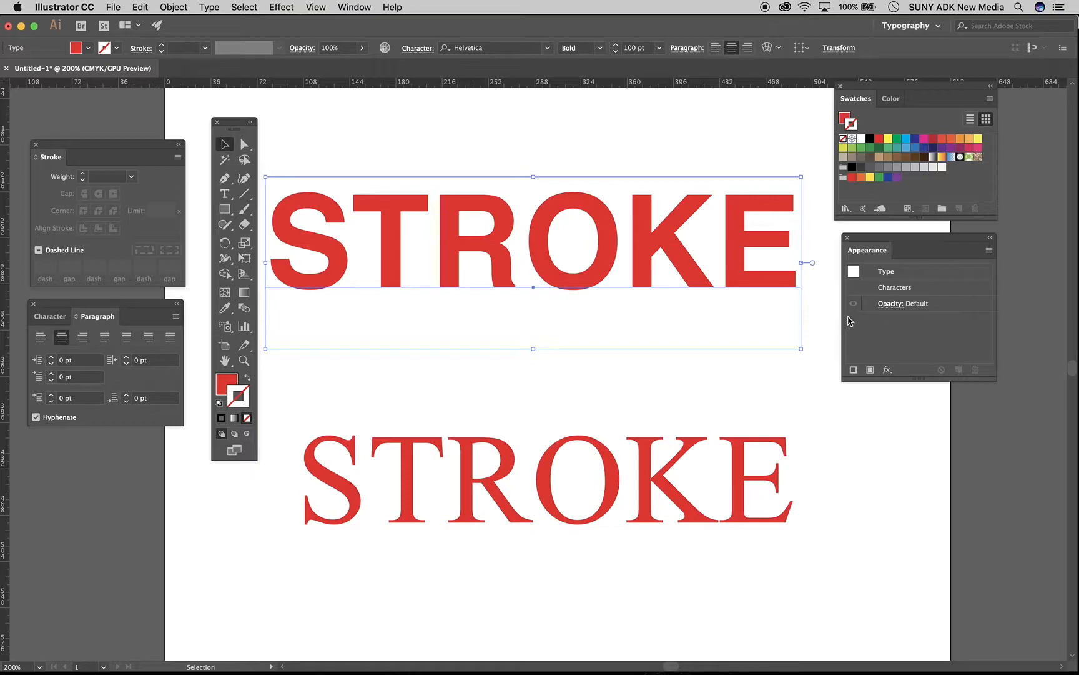
pyautogui.click(870, 370)
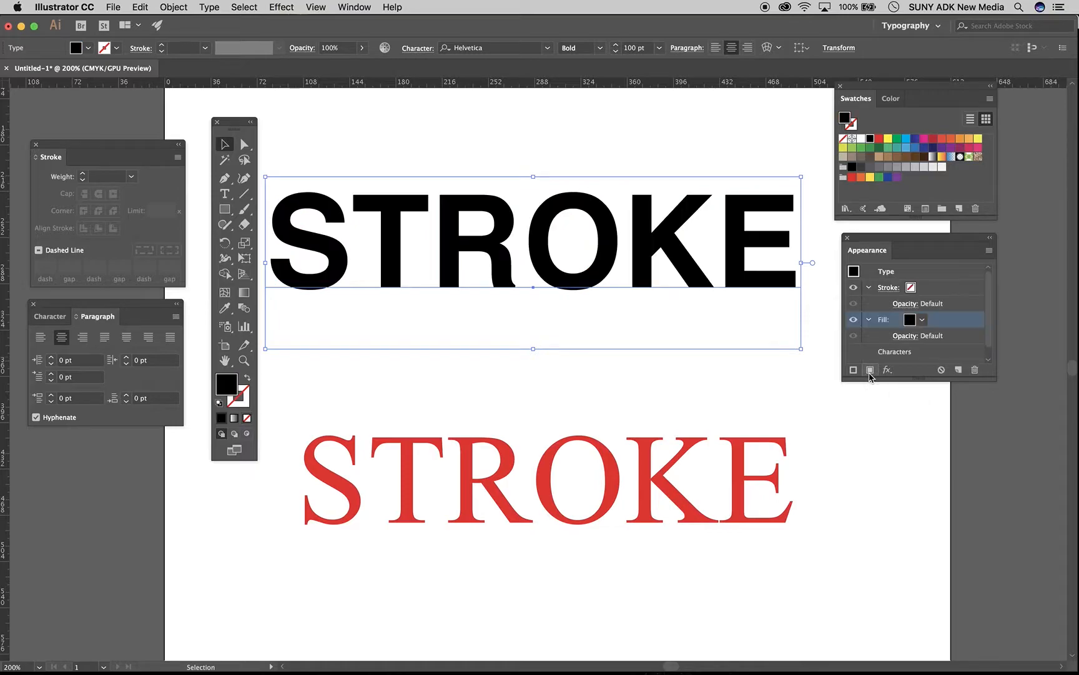
pyautogui.moveTo(991, 374); pyautogui.dragTo(993, 426)
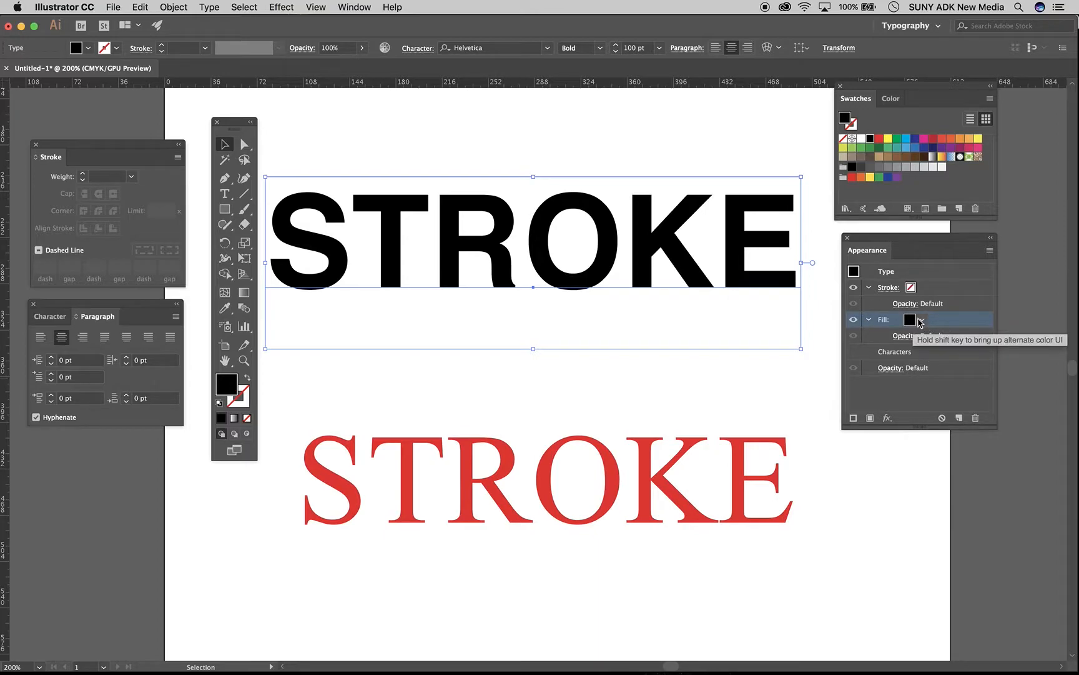
pyautogui.click(922, 322)
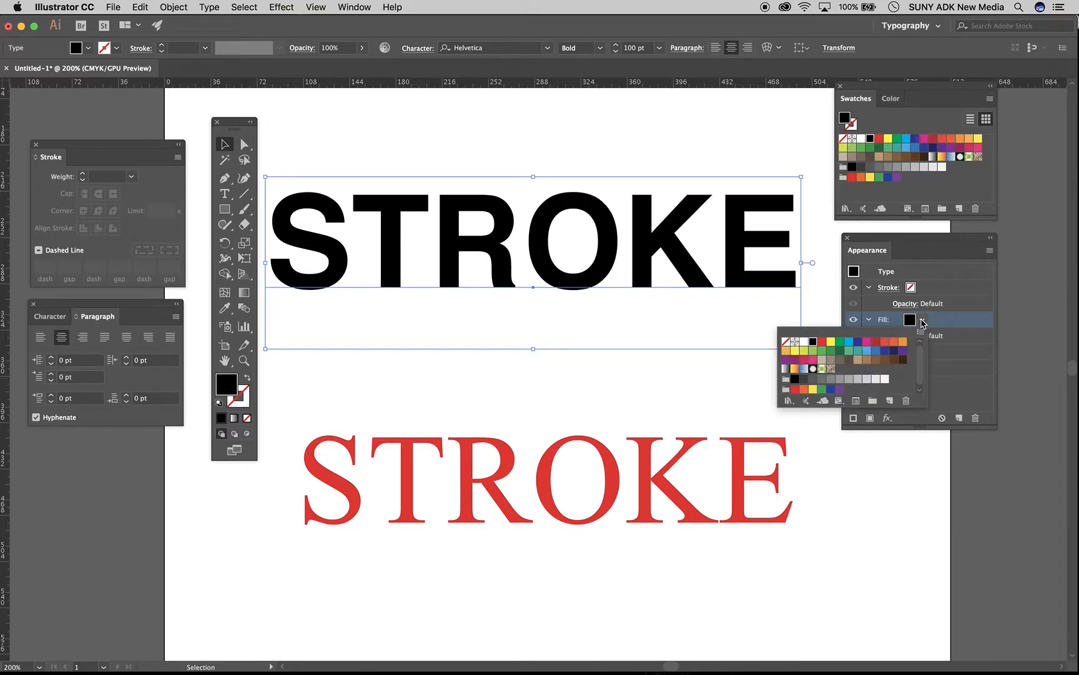
pyautogui.click(822, 342)
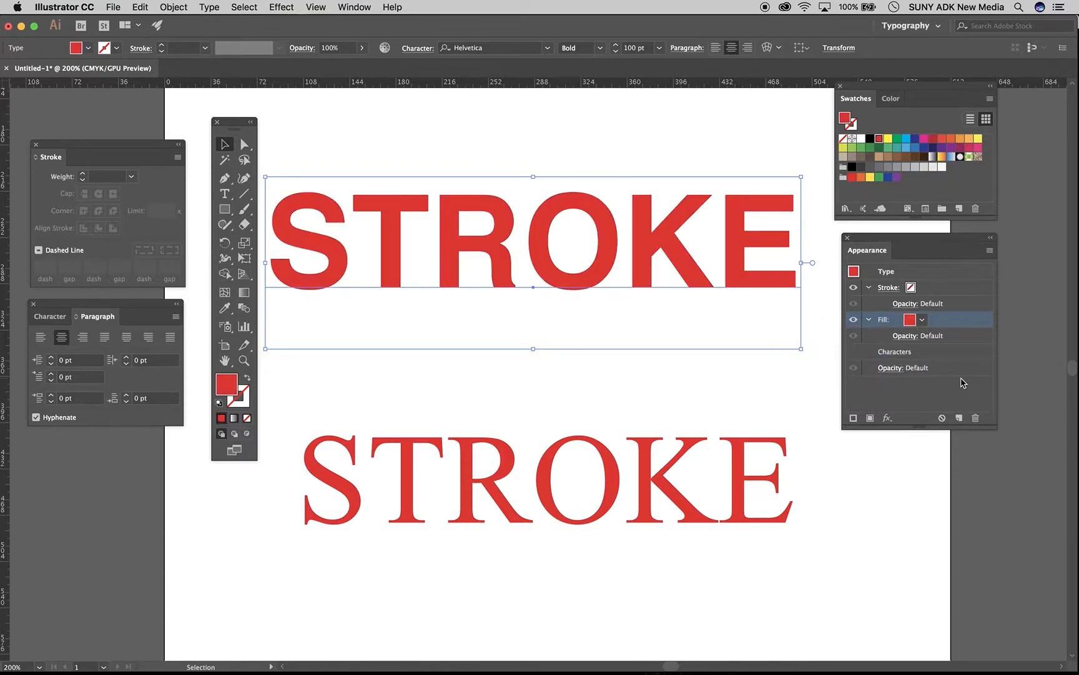
# - Color the Helvetica word's appearance stroke black and set its weight to 4 pt
pyautogui.click(897, 290)
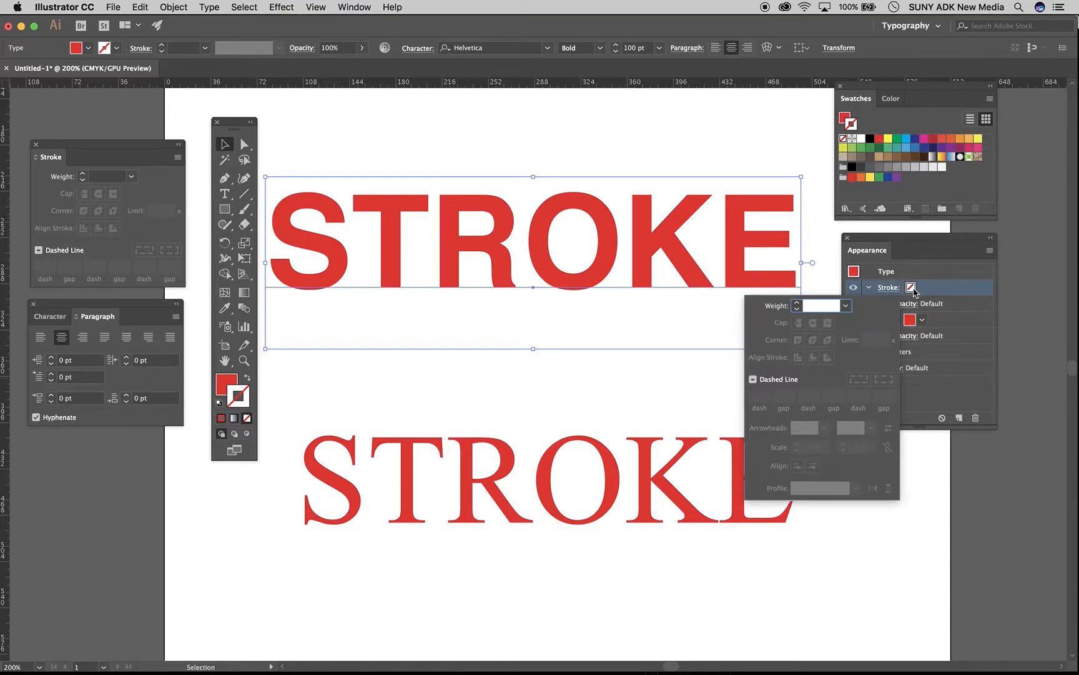
pyautogui.click(914, 293)
pyautogui.click(912, 288)
pyautogui.click(911, 288)
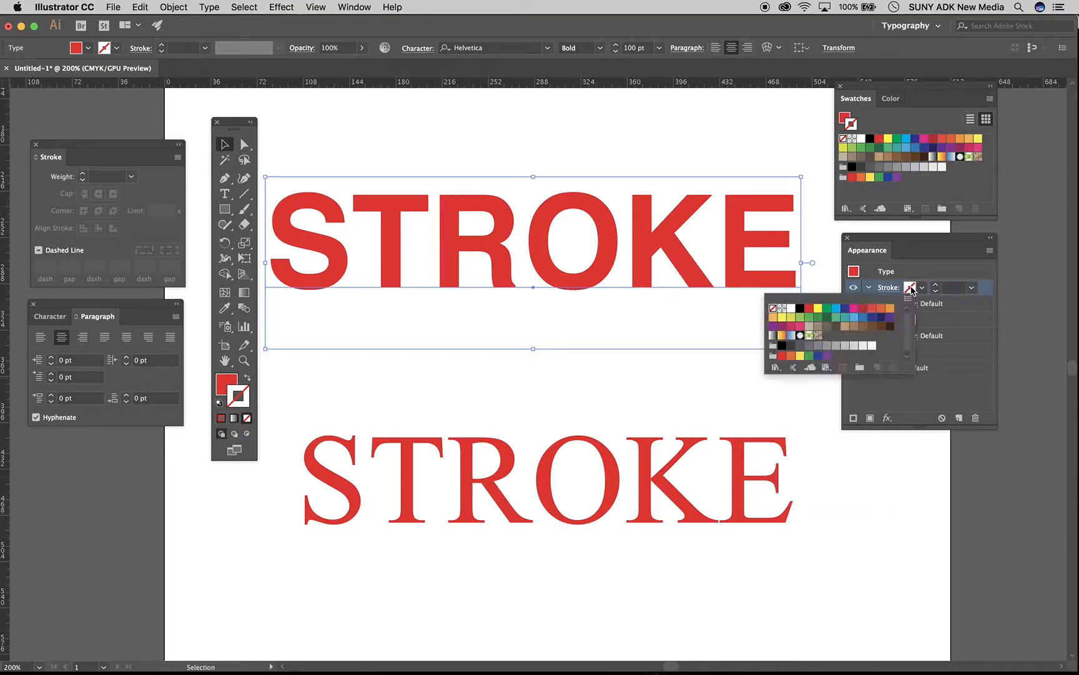
pyautogui.click(801, 309)
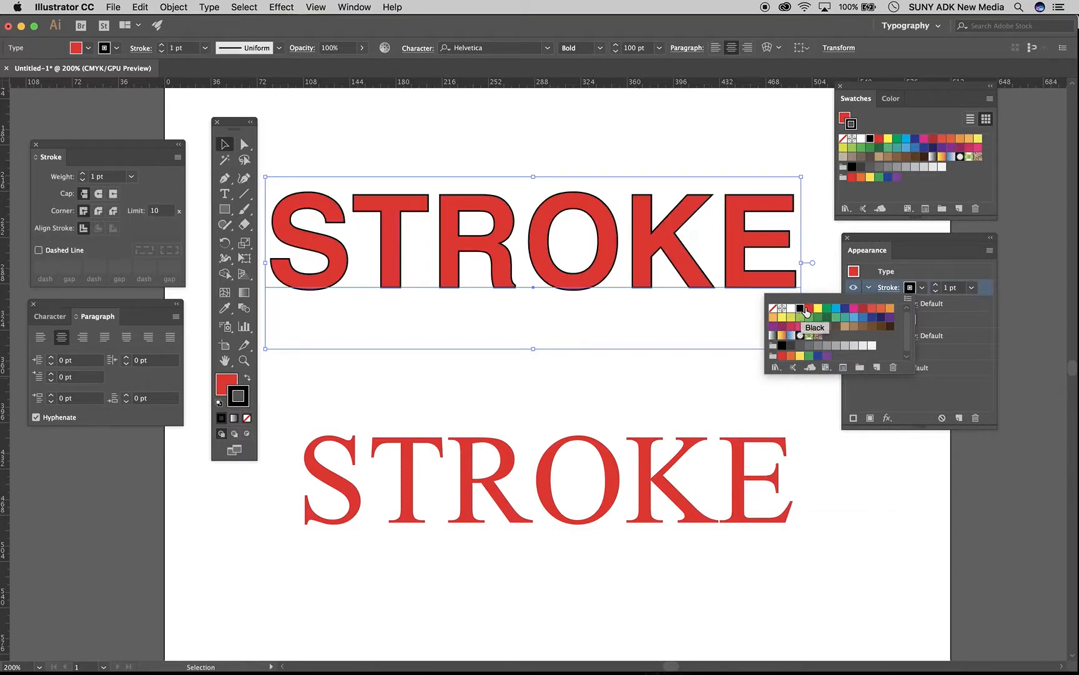
pyautogui.click(936, 285)
pyautogui.click(936, 285)
pyautogui.click(936, 285)
pyautogui.click(936, 285)
pyautogui.click(933, 405)
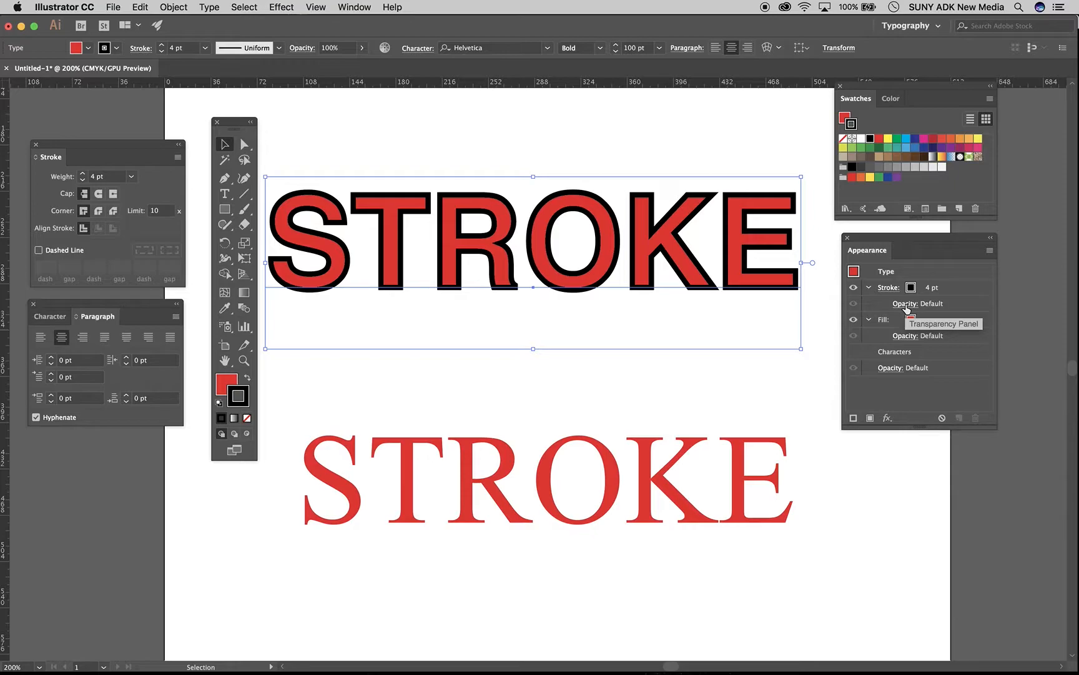
# - Collapse the fill and stroke attributes, and place the stroke beneath the fill in the Helvetica word's appearance order
pyautogui.click(870, 320)
pyautogui.click(869, 286)
pyautogui.click(963, 292)
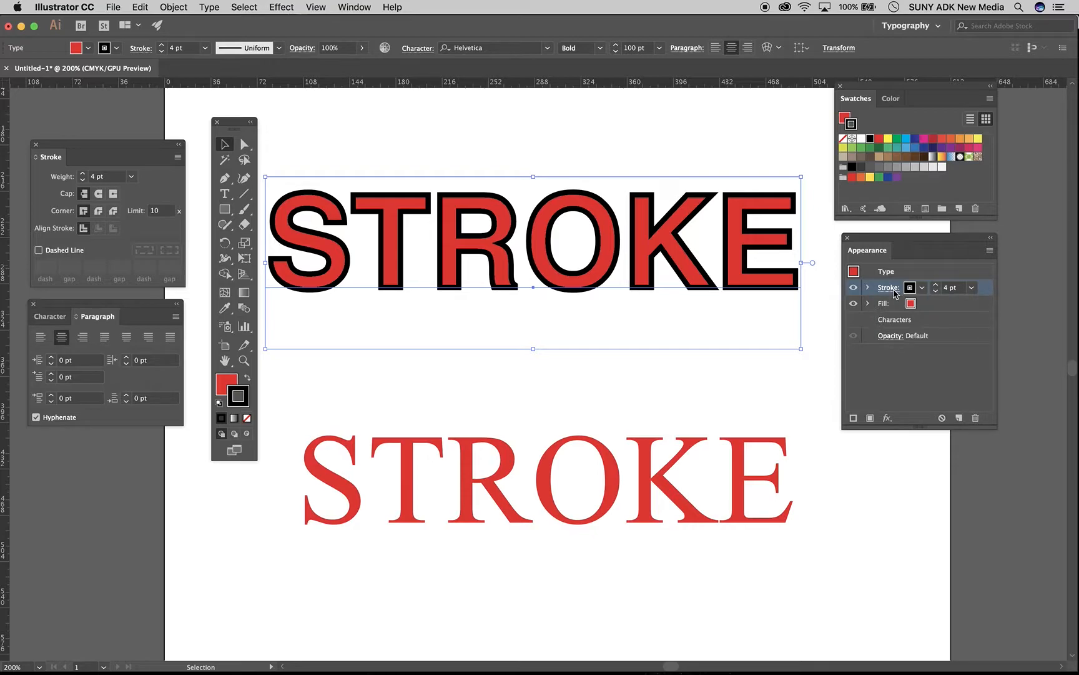
pyautogui.moveTo(985, 289)
pyautogui.mouseDown()
pyautogui.moveTo(992, 336)
pyautogui.moveTo(979, 309)
pyautogui.moveTo(979, 331)
pyautogui.moveTo(985, 291)
pyautogui.moveTo(984, 311)
pyautogui.mouseUp()
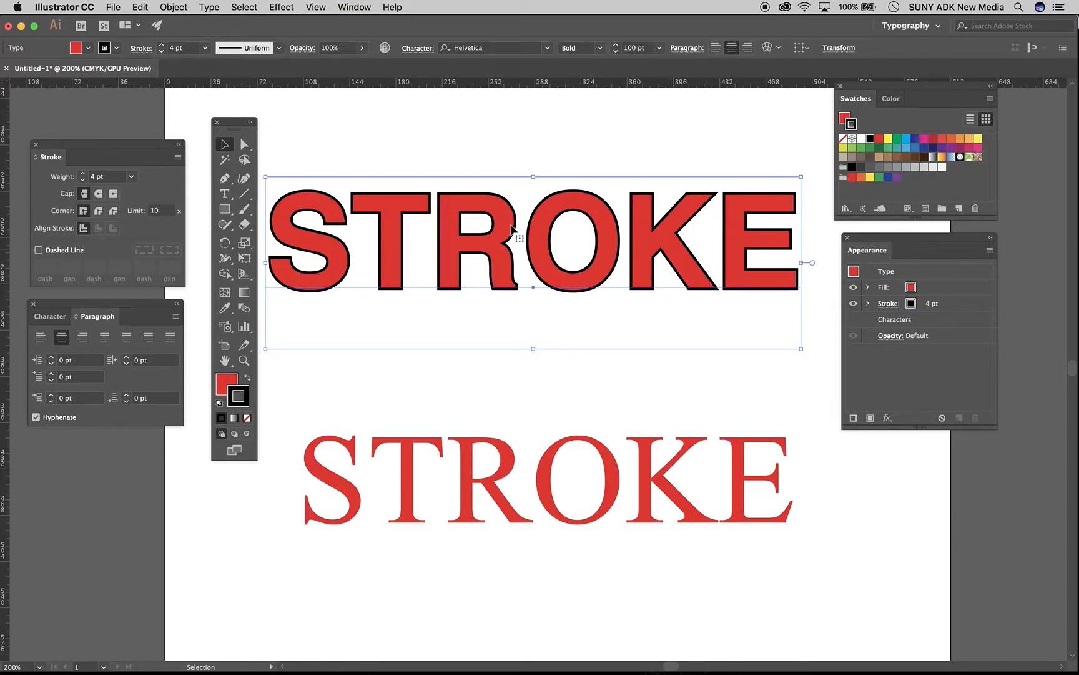
# - Raise the weight of the stroke beneath the fill to 9 pt, and reduce it to 7 pt
pyautogui.click(869, 303)
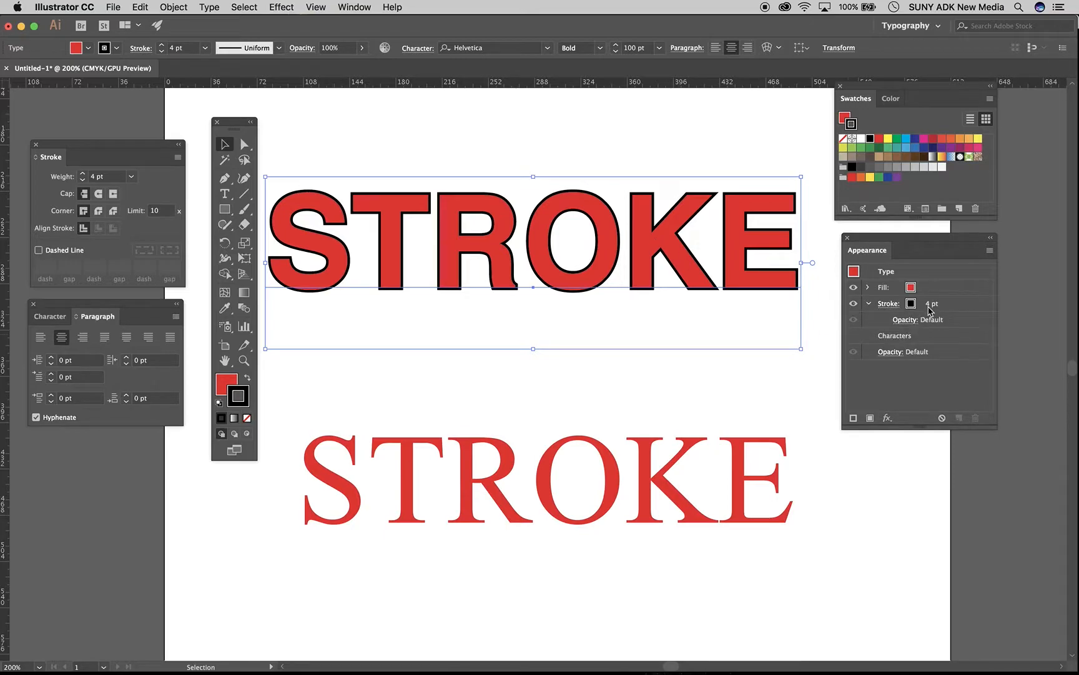
pyautogui.click(931, 307)
pyautogui.click(936, 301)
pyautogui.click(937, 301)
pyautogui.click(937, 301)
pyautogui.click(937, 301)
pyautogui.click(937, 301)
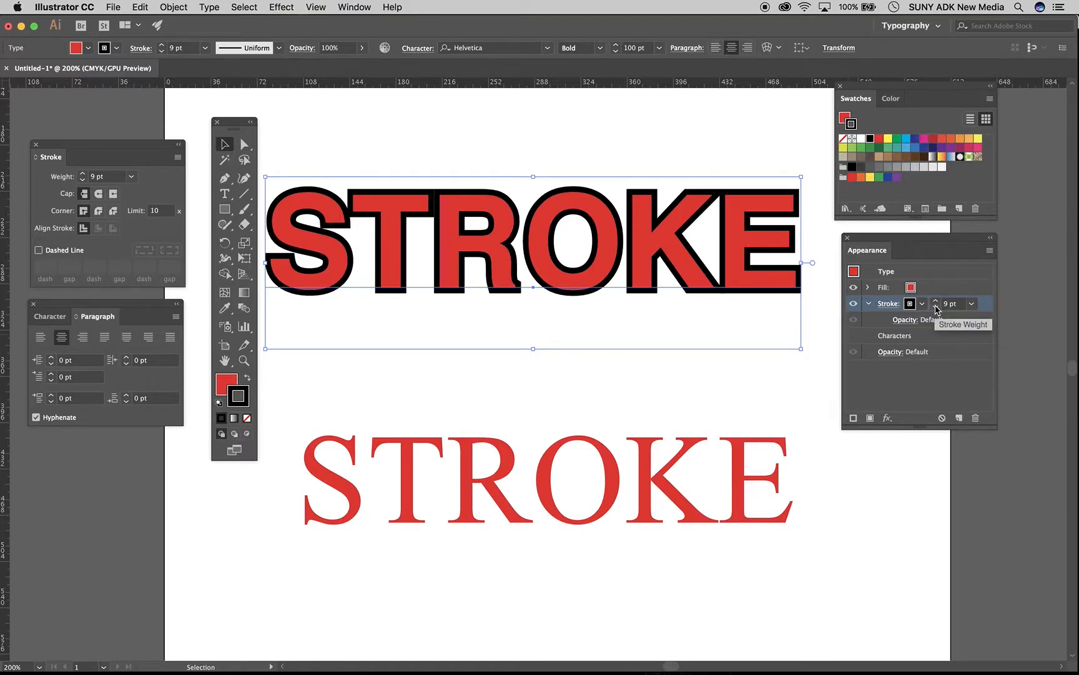
pyautogui.click(936, 307)
pyautogui.click(937, 307)
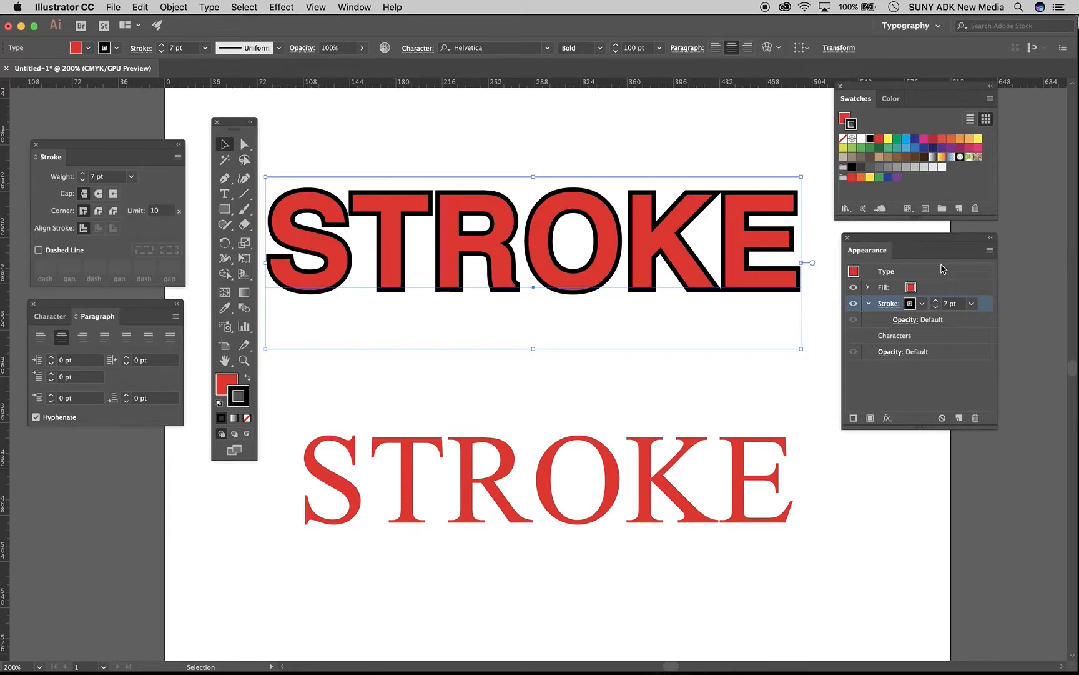
# - Collapse the Helvetica word's black stroke attribute, add a second stroke above it, and color the new stroke white
pyautogui.click(869, 304)
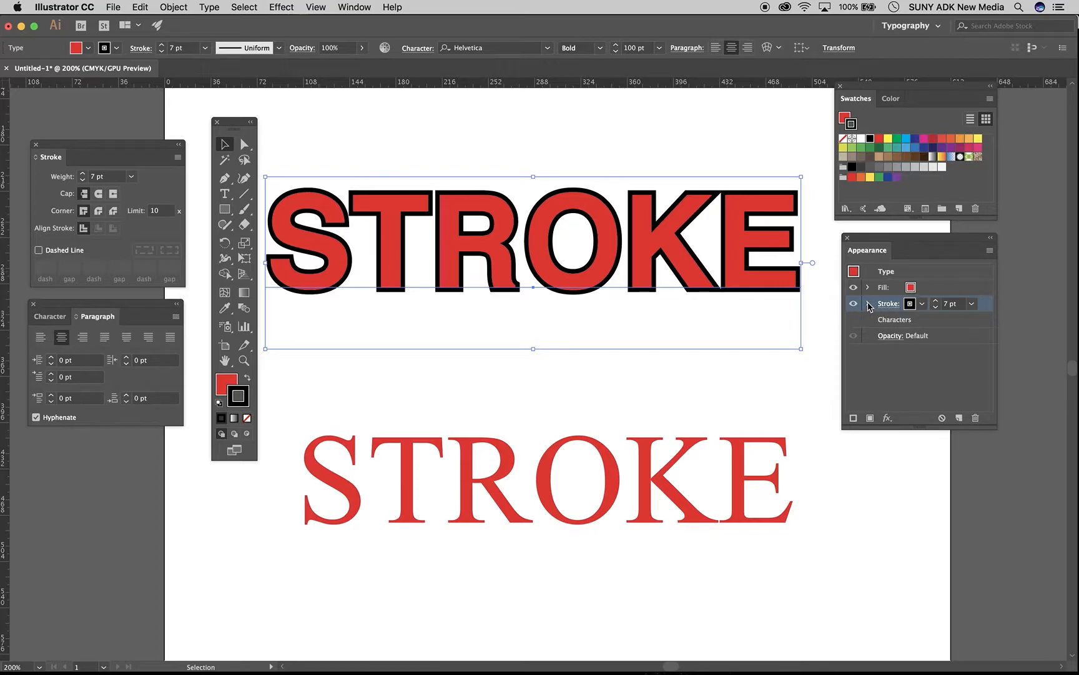
pyautogui.click(853, 418)
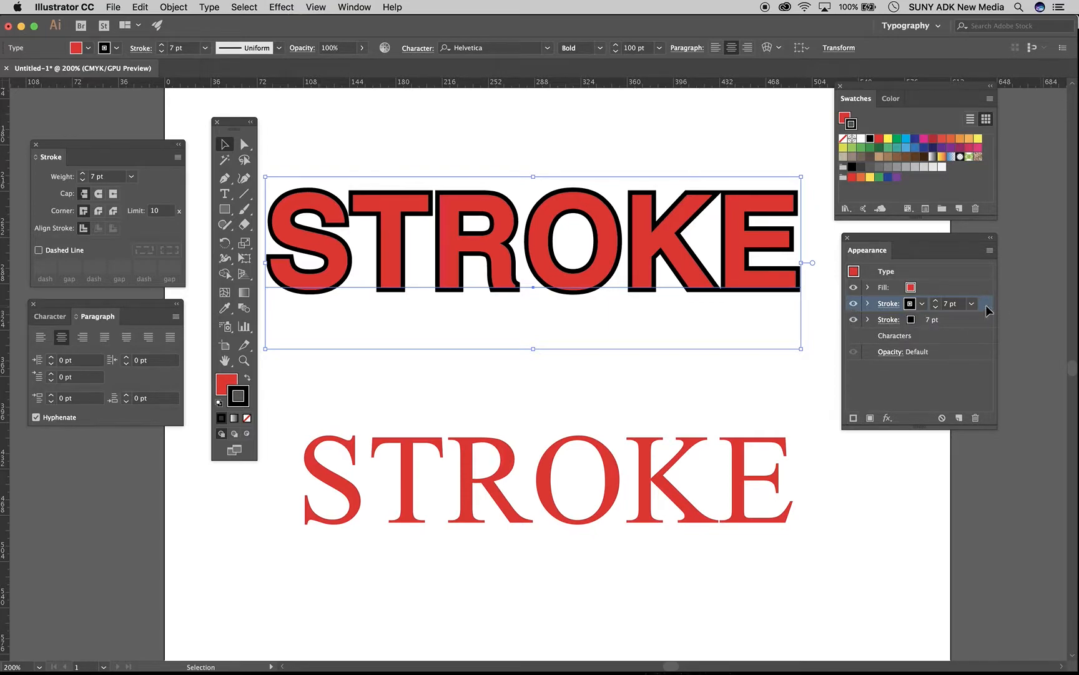
pyautogui.click(922, 304)
pyautogui.click(804, 326)
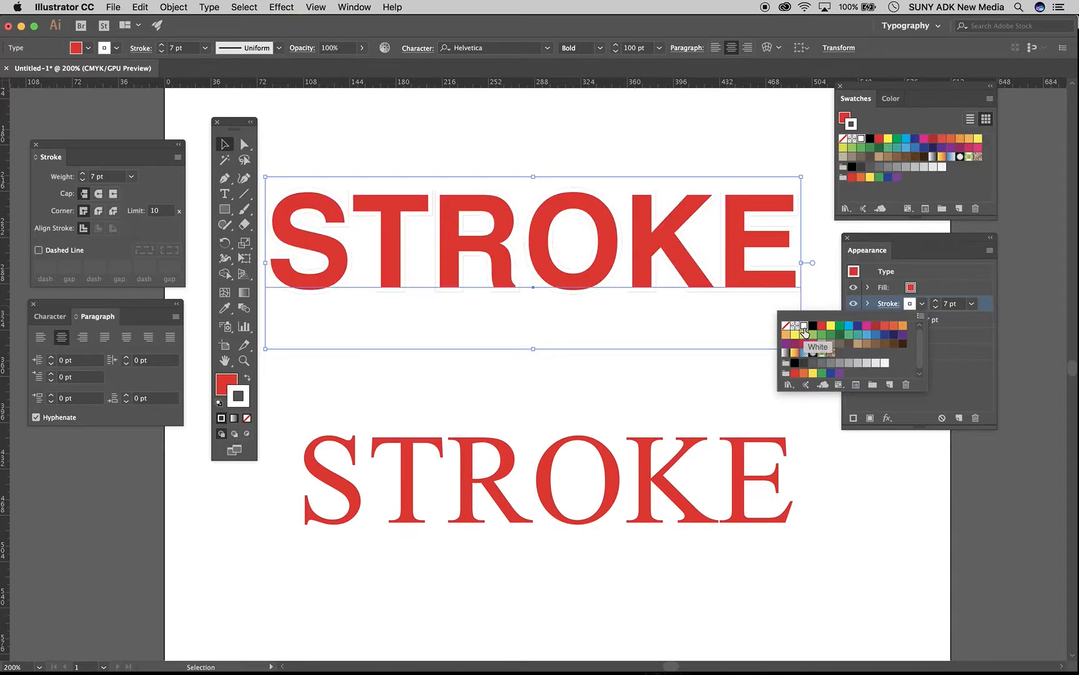
pyautogui.click(948, 288)
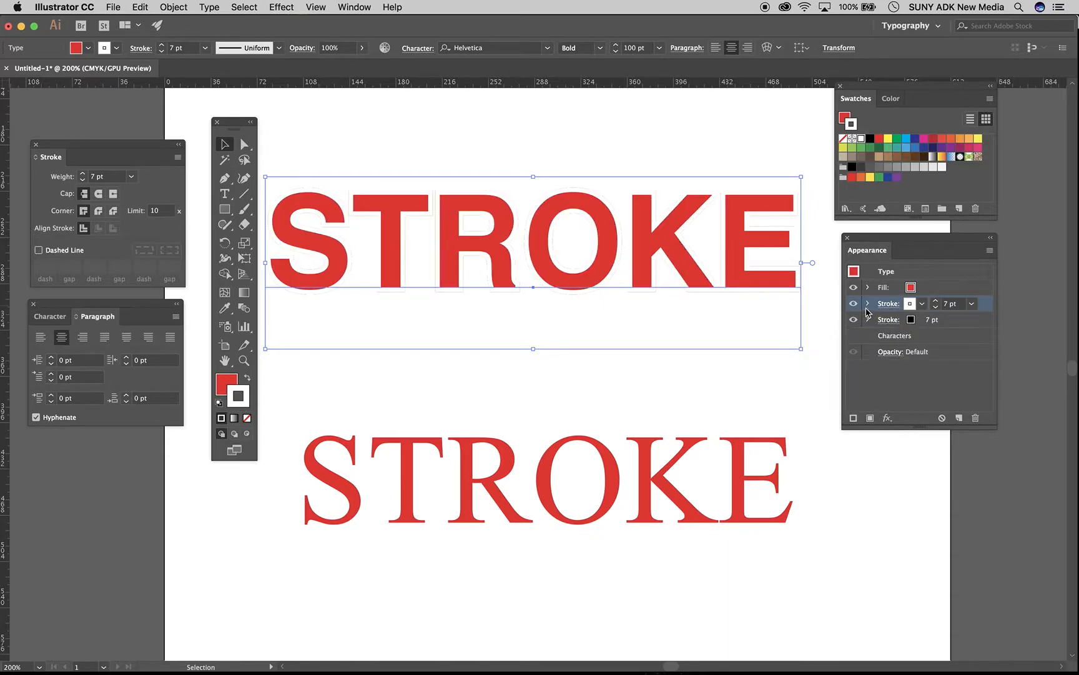
# - Reduce the white stroke's weight to 2 pt and deselect the word
pyautogui.click(936, 308)
pyautogui.click(936, 307)
pyautogui.click(936, 308)
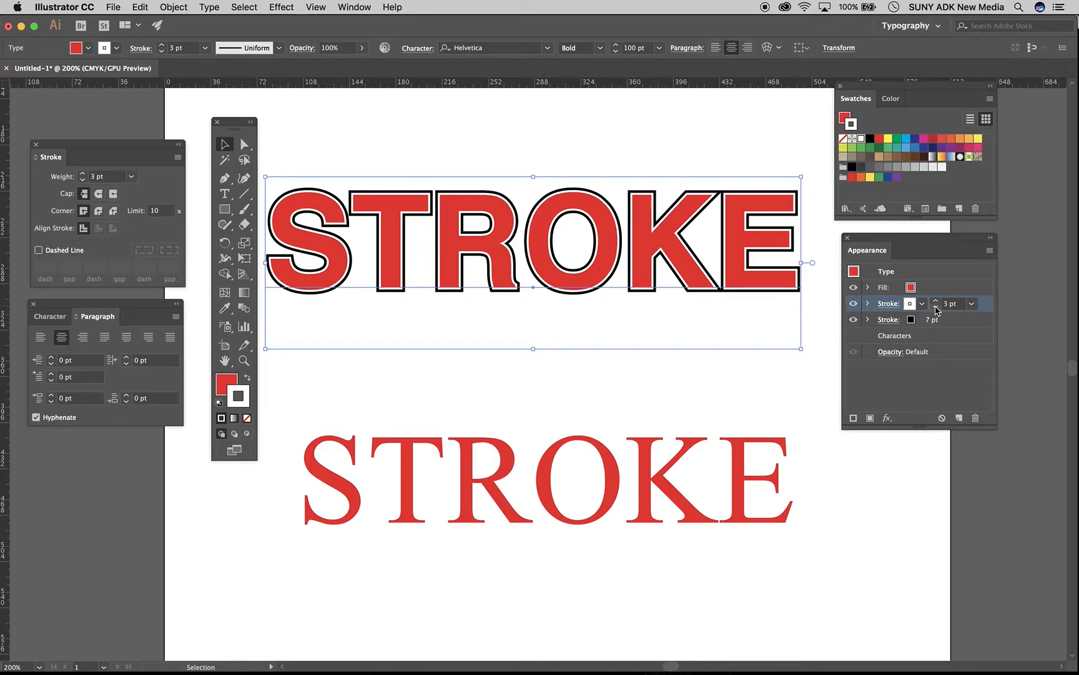
pyautogui.click(936, 308)
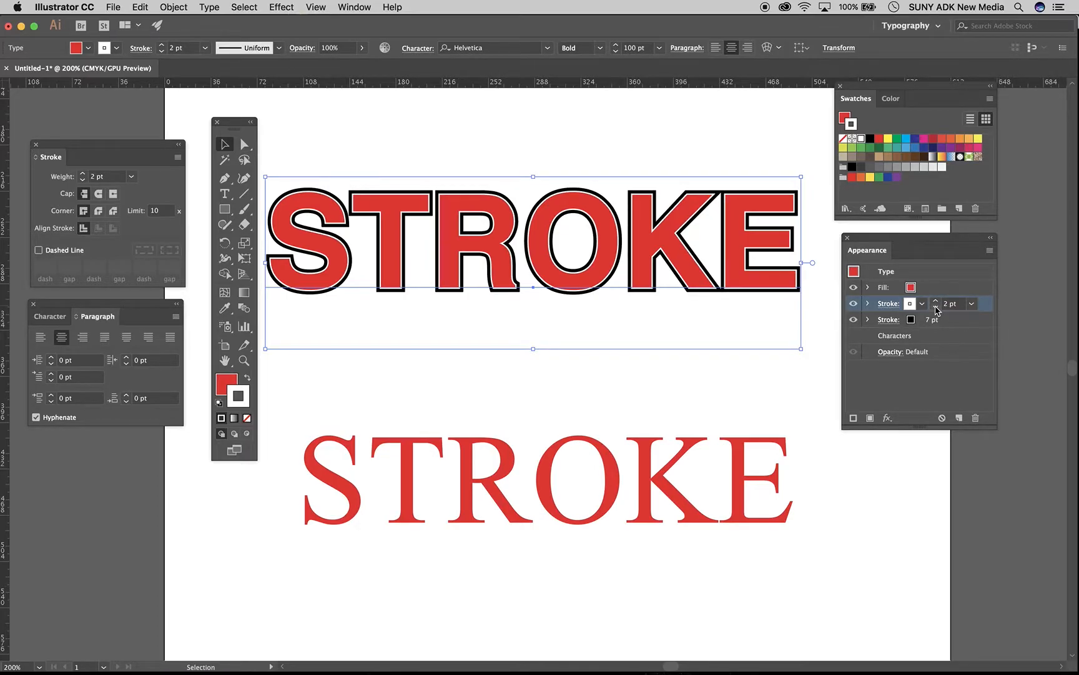
pyautogui.click(648, 338)
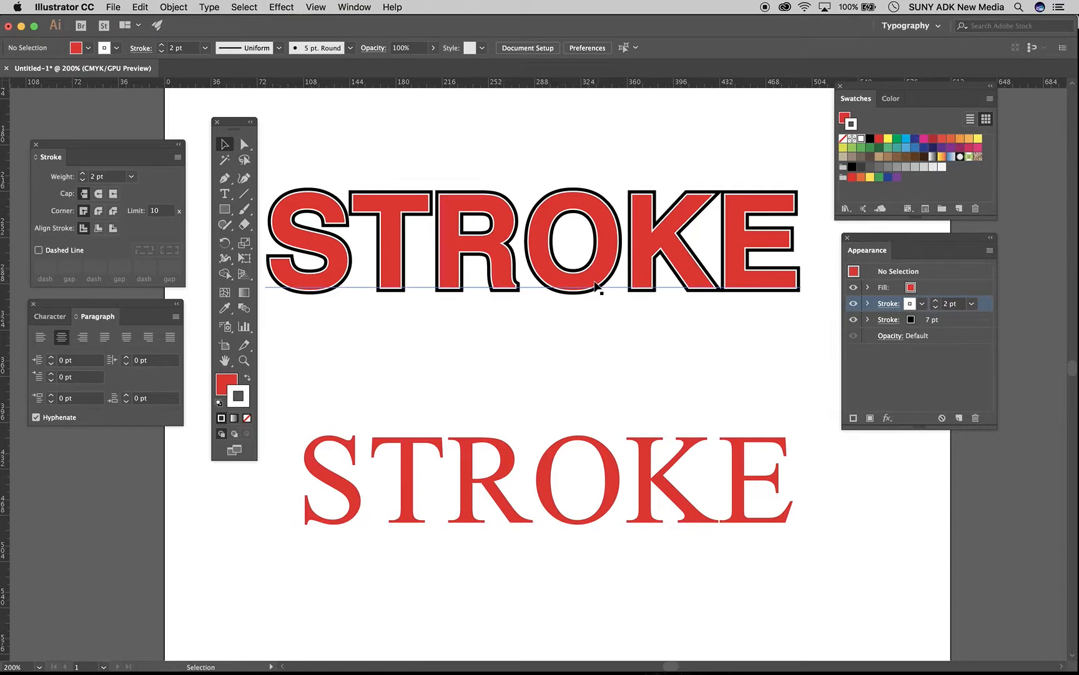
# - Adjust the kerning between individual letter pairs across the Helvetica STROKE word with the Type tool, and deselect the word
pyautogui.click(245, 194)
pyautogui.click(223, 193)
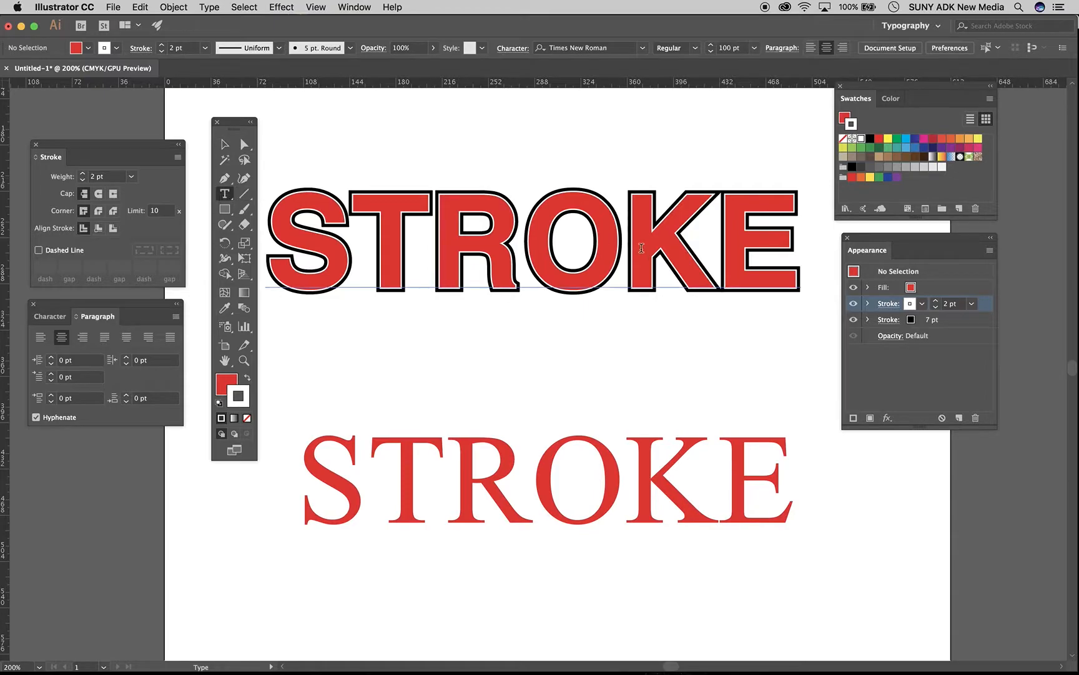
pyautogui.click(518, 241)
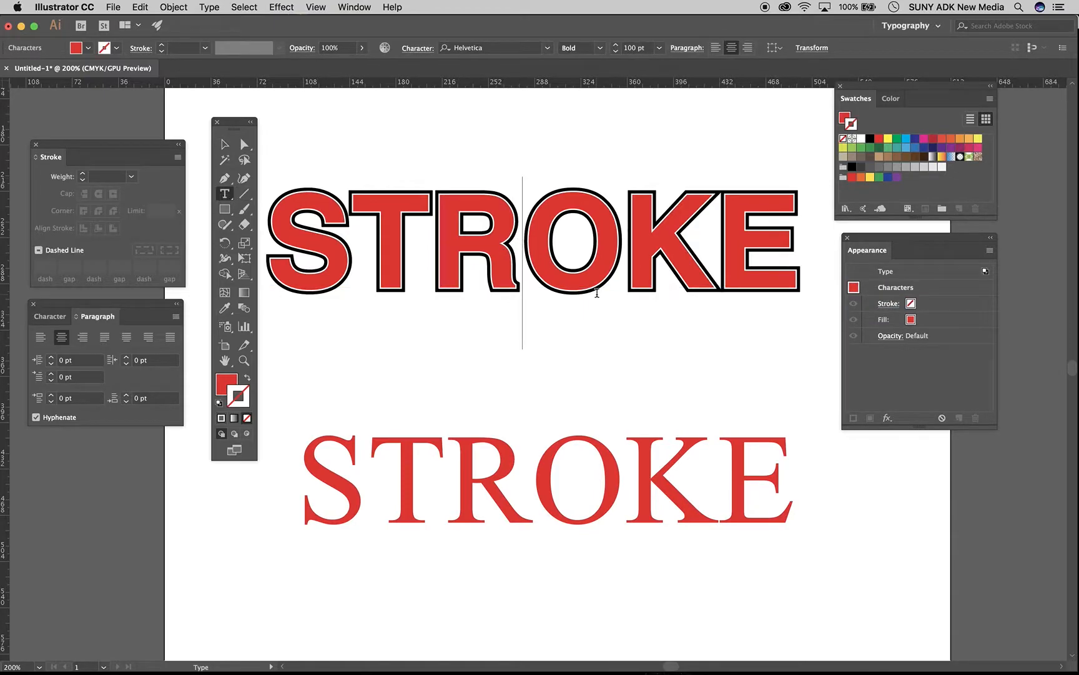
pyautogui.hotkey('shift', 'Left')
pyautogui.press('Right')
pyautogui.hotkey('alt', 'Left')
pyautogui.hotkey('alt', 'Left')
pyautogui.hotkey('alt', 'Right')
pyautogui.hotkey('alt', 'Left')
pyautogui.press('Right')
pyautogui.hotkey('alt', 'Left')
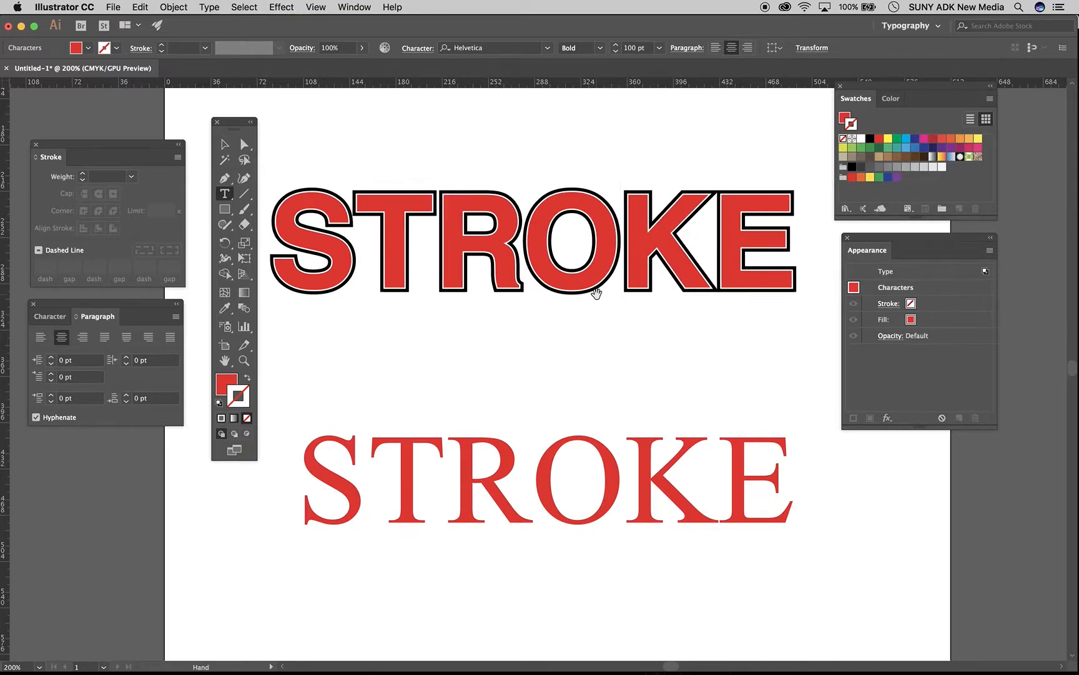
pyautogui.press('Right')
pyautogui.hotkey('alt', 'Right')
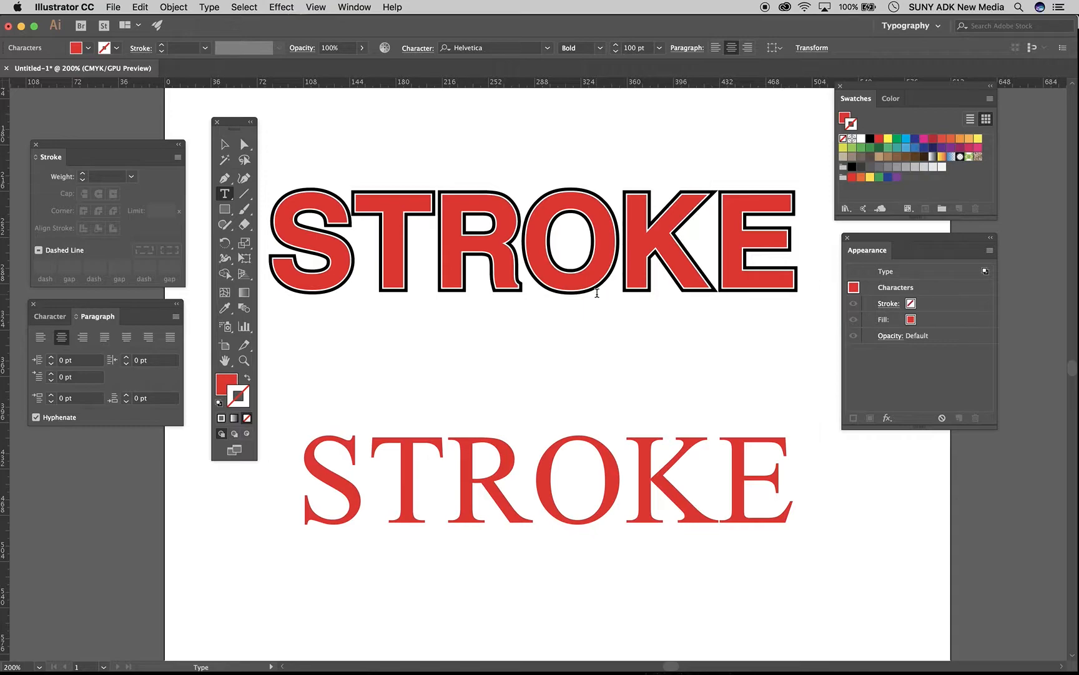
pyautogui.press('Left')
pyautogui.press('Left')
pyautogui.hotkey('alt', 'Right')
pyautogui.hotkey('alt', 'Left')
pyautogui.press('Left')
pyautogui.press('Left')
pyautogui.hotkey('alt', 'Left')
pyautogui.hotkey('alt', 'Right')
pyautogui.hotkey('alt', 'Right')
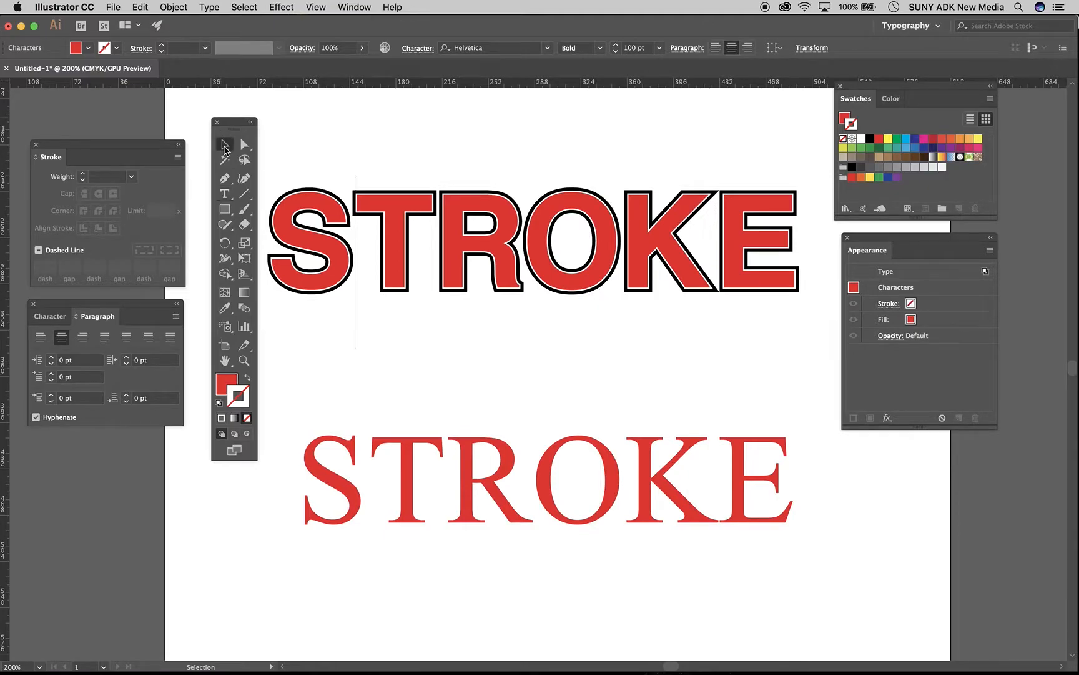
pyautogui.press('Escape')
pyautogui.click(464, 137)
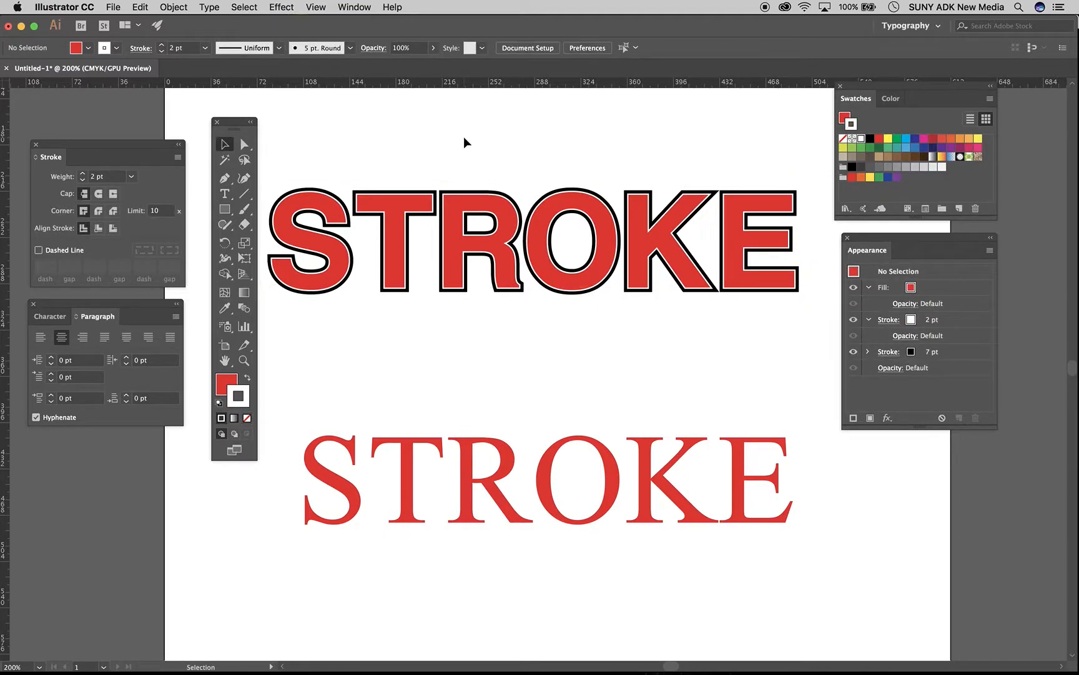
# - Replace all of the Helvetica word's text with a first name and deselect it
pyautogui.doubleClick(556, 257)
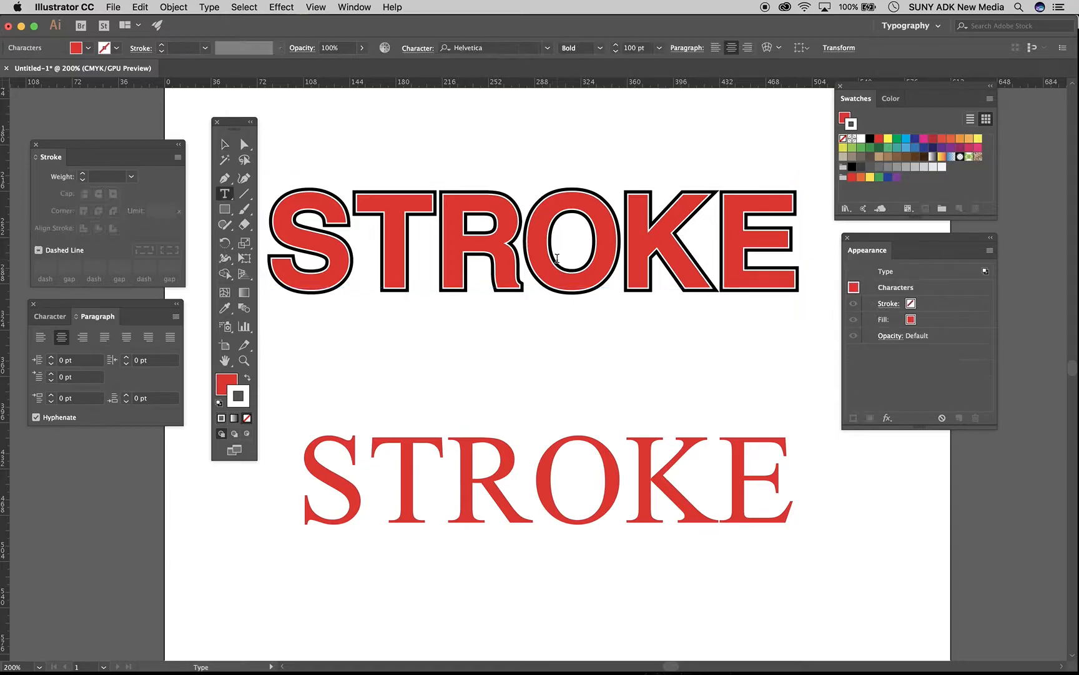
pyautogui.press('super+a')
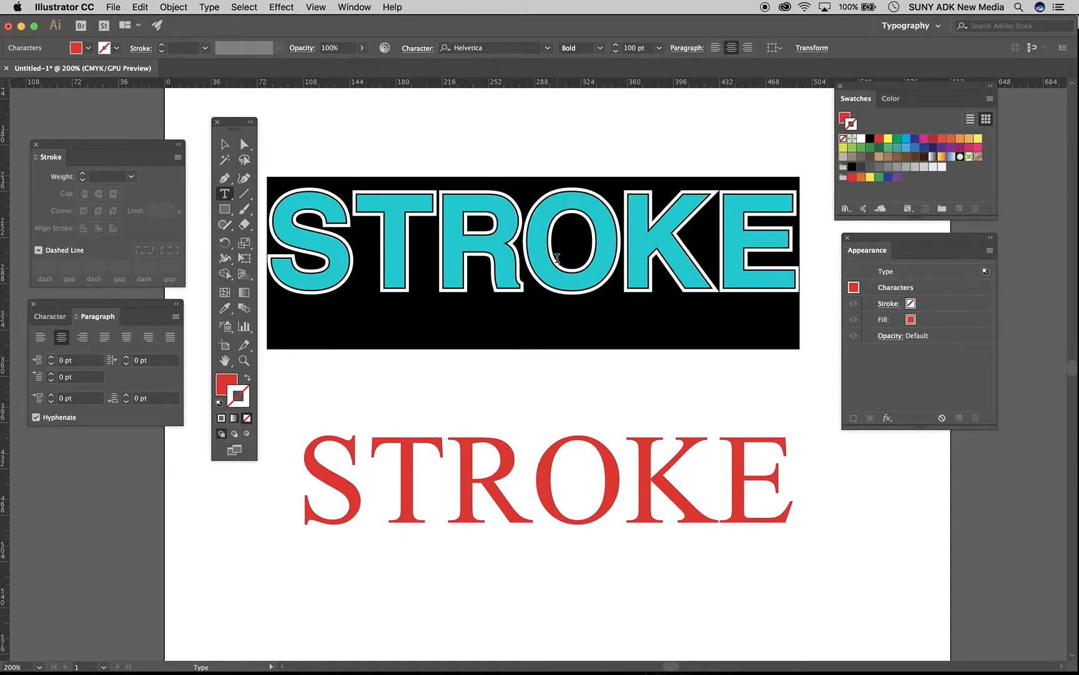
pyautogui.write('Nick')
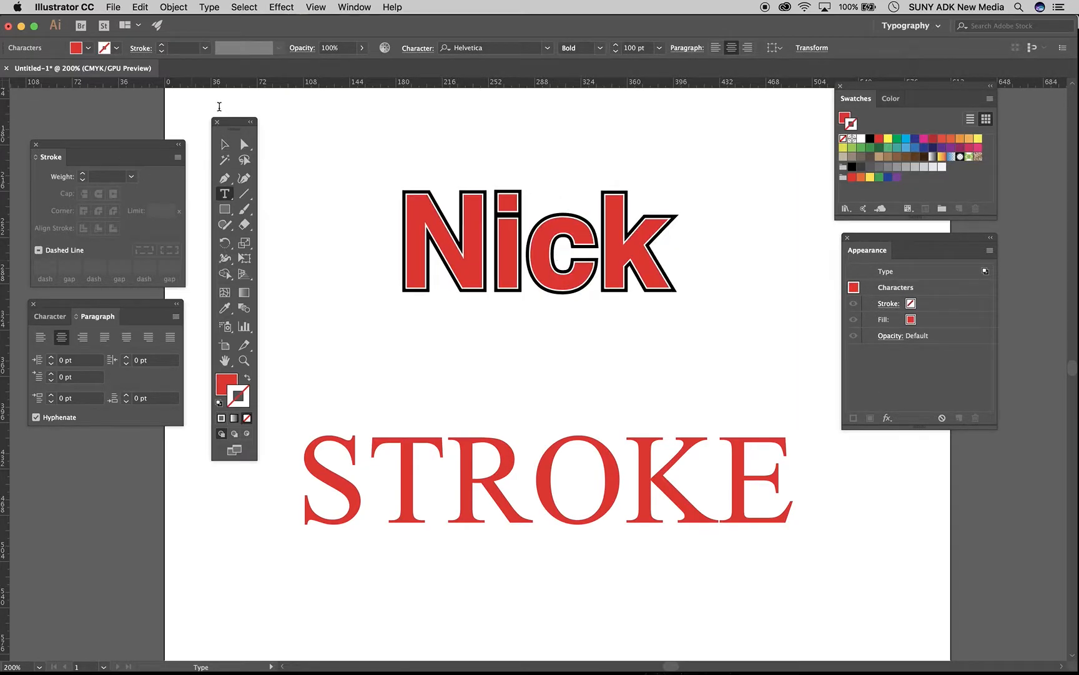
pyautogui.click(224, 144)
pyautogui.click(366, 143)
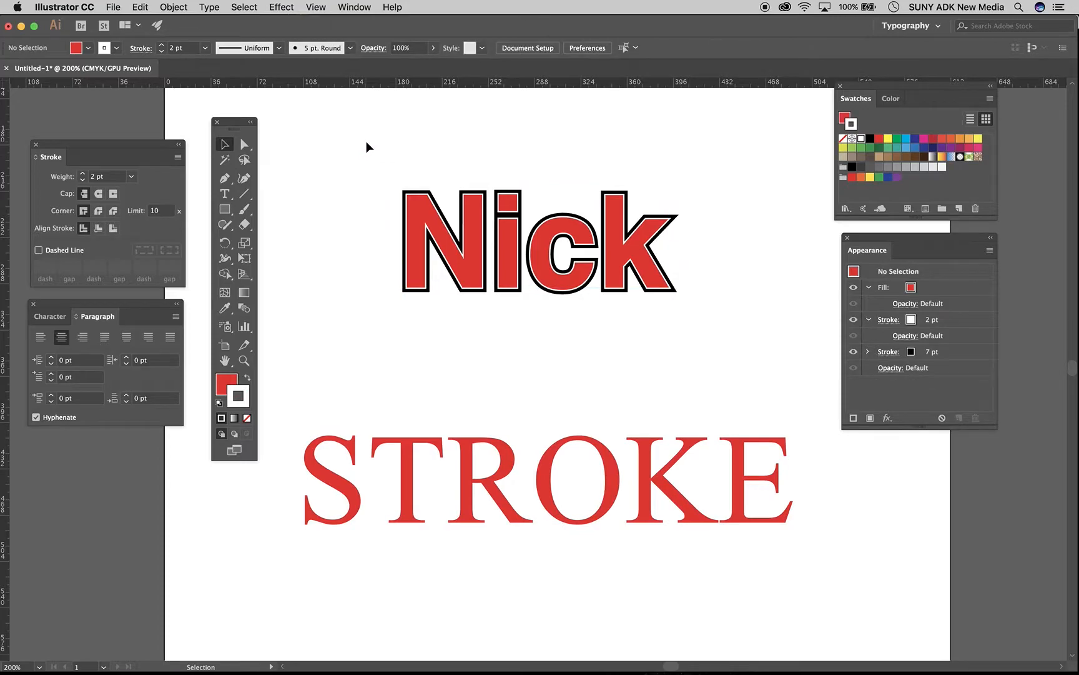
# - Replace the first name in the outlined Helvetica text with the word "editable" and deselect it
pyautogui.click(485, 230)
pyautogui.doubleClick(485, 231)
pyautogui.write('editable')
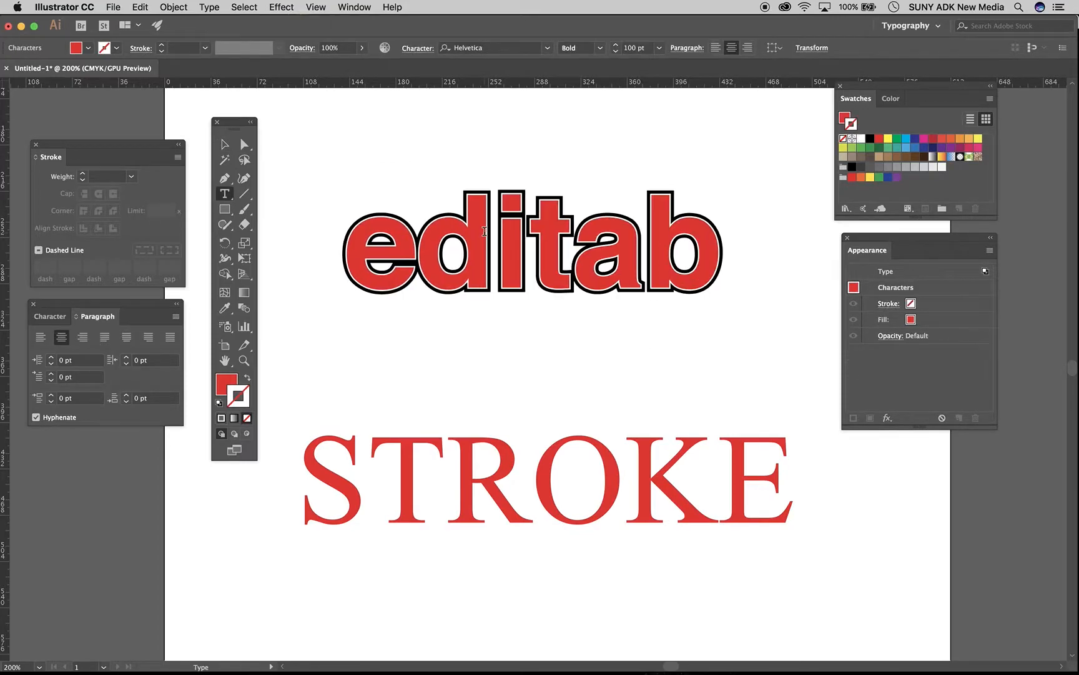
pyautogui.click(224, 150)
pyautogui.click(389, 135)
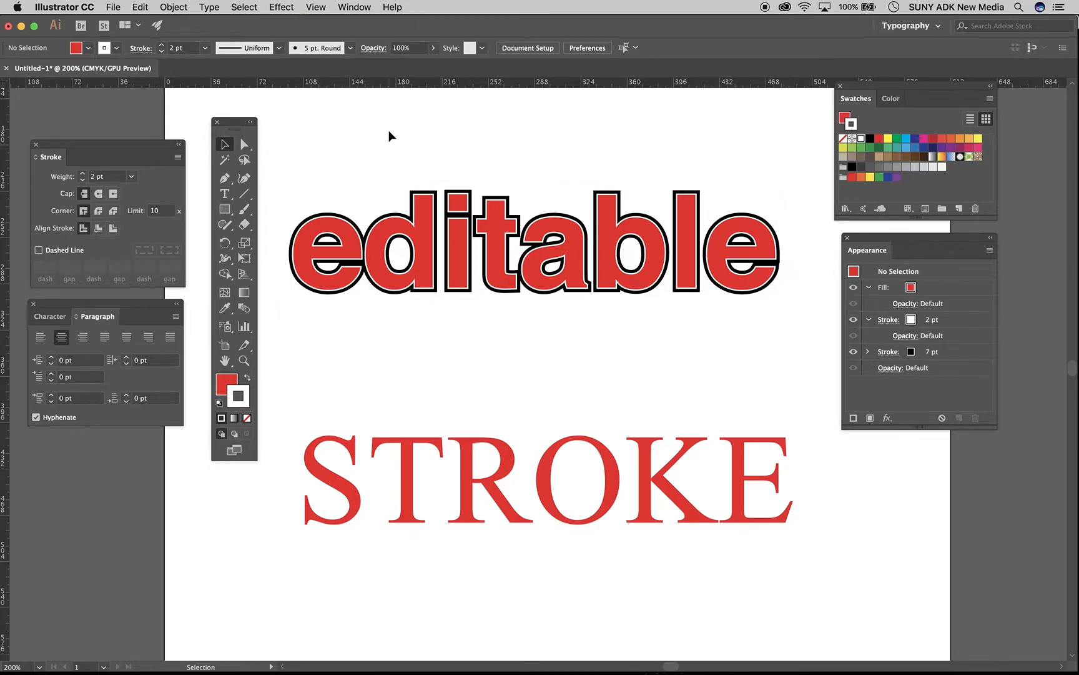
# - Try to copy the "editable" word's appearance onto the Times New Roman STROKE word with the Eyedropper, and undo the change
pyautogui.click(505, 470)
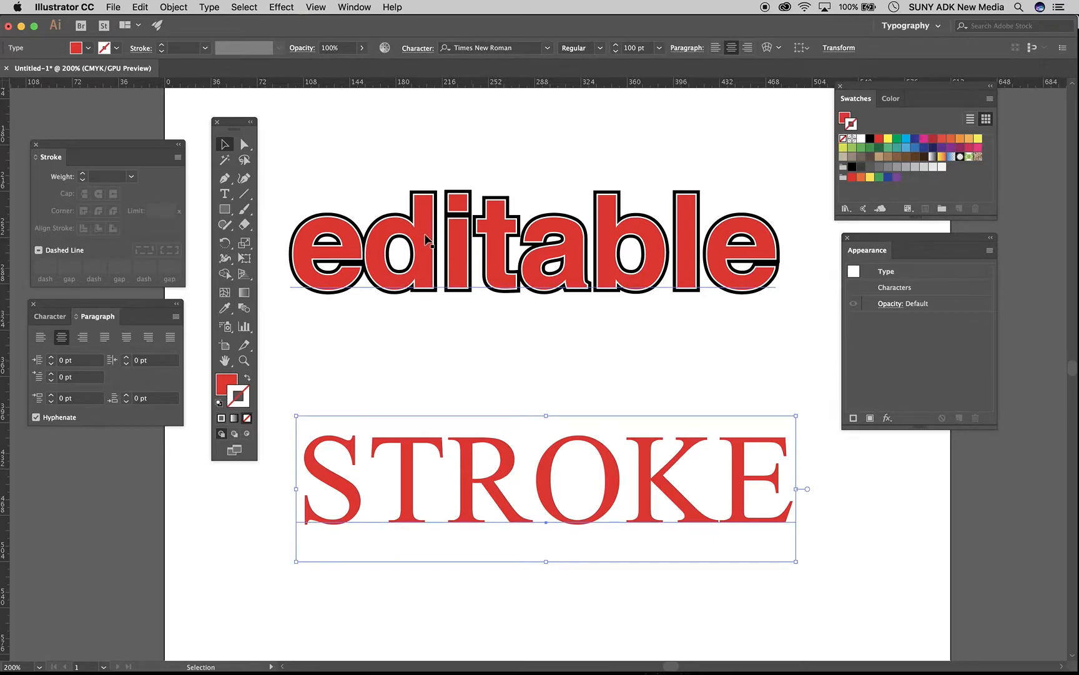
pyautogui.click(229, 305)
pyautogui.click(429, 245)
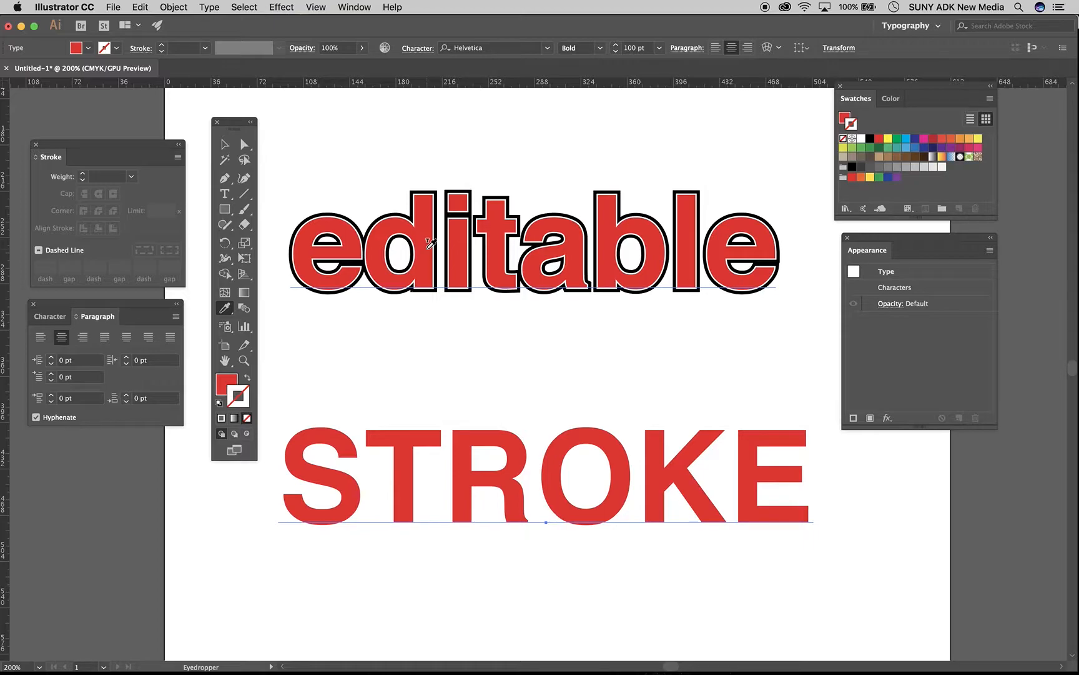
pyautogui.press('v')
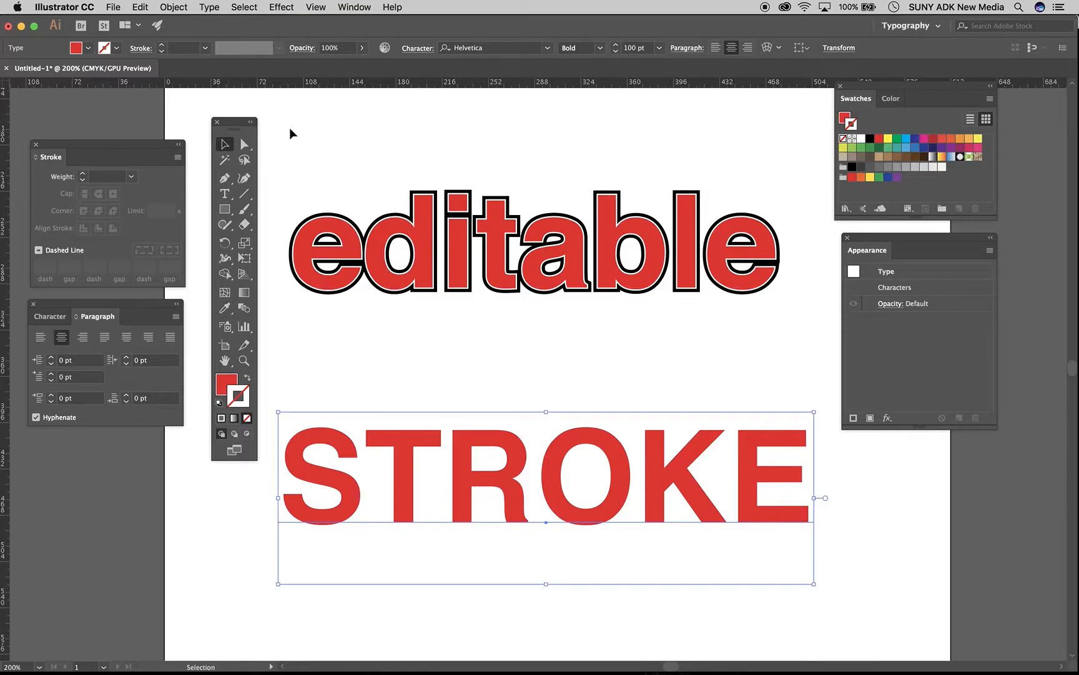
pyautogui.press('cmd+z')
pyautogui.click(398, 172)
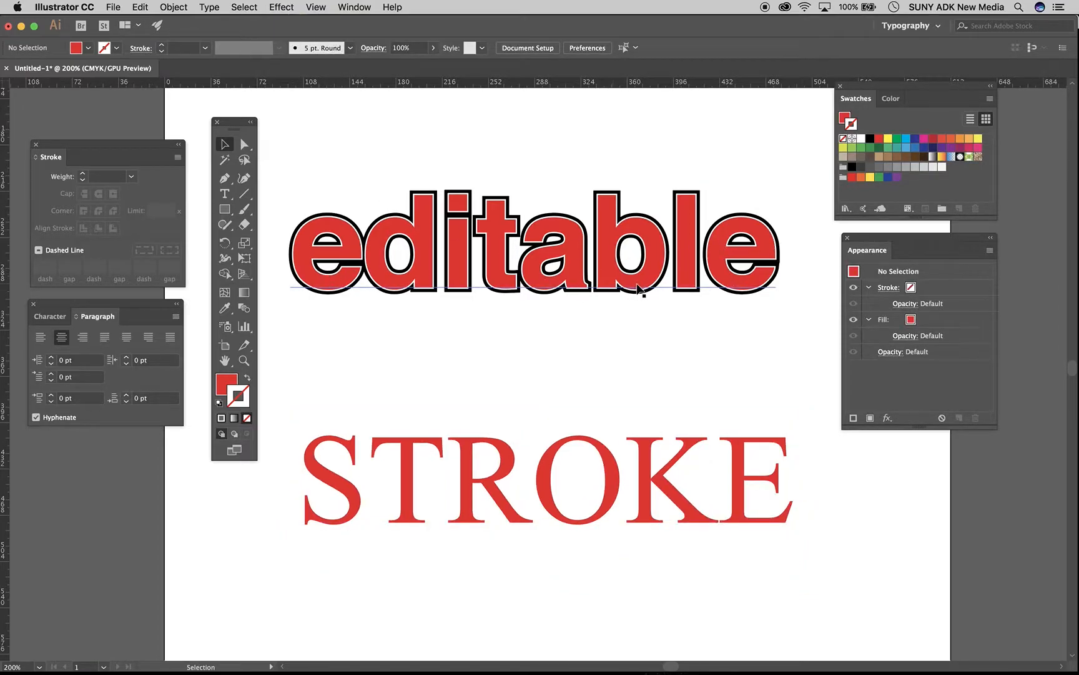
# - Add a new fill to the Times New Roman STROKE word's appearance and color it red, shifting the Appearance panel slightly
pyautogui.click(603, 525)
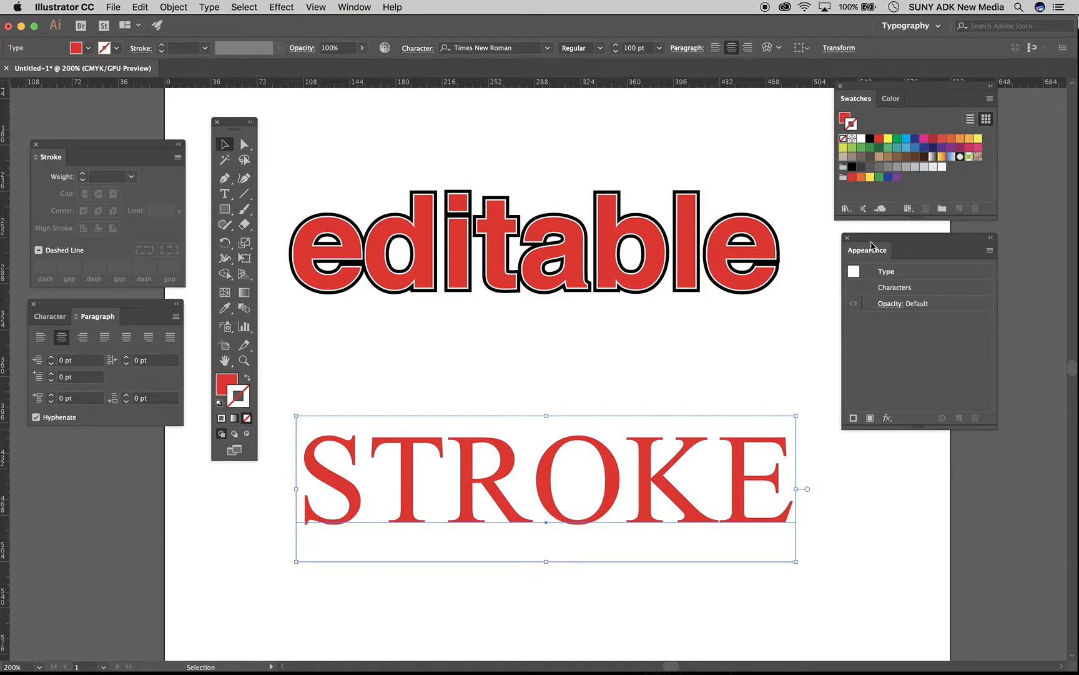
pyautogui.moveTo(872, 242); pyautogui.dragTo(859, 257)
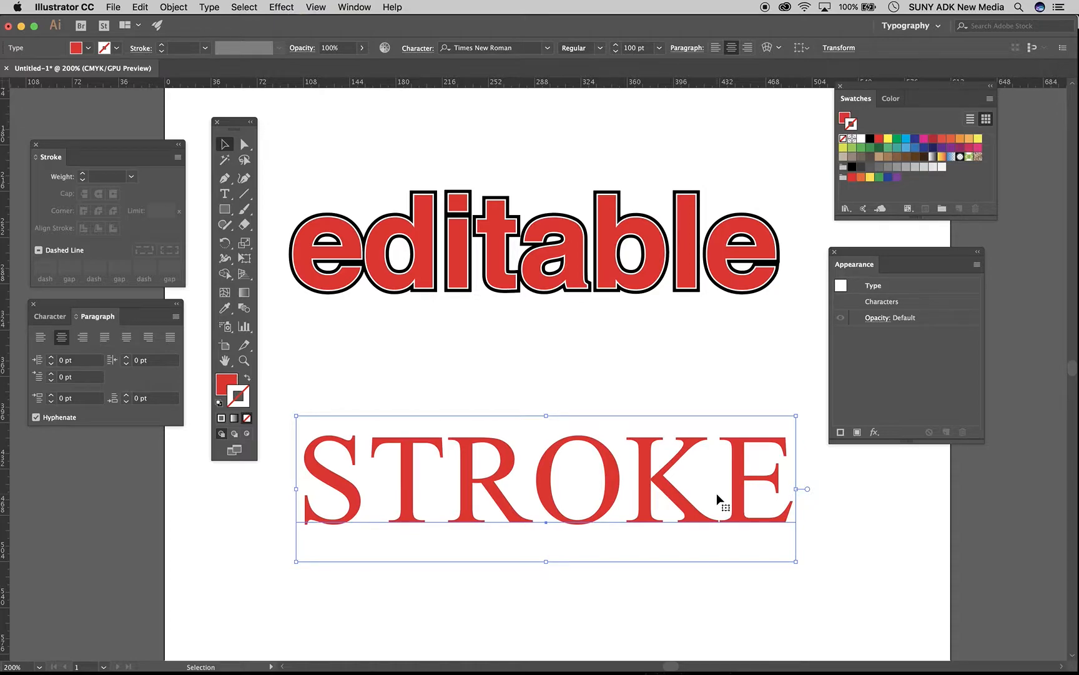
pyautogui.click(857, 434)
pyautogui.click(912, 335)
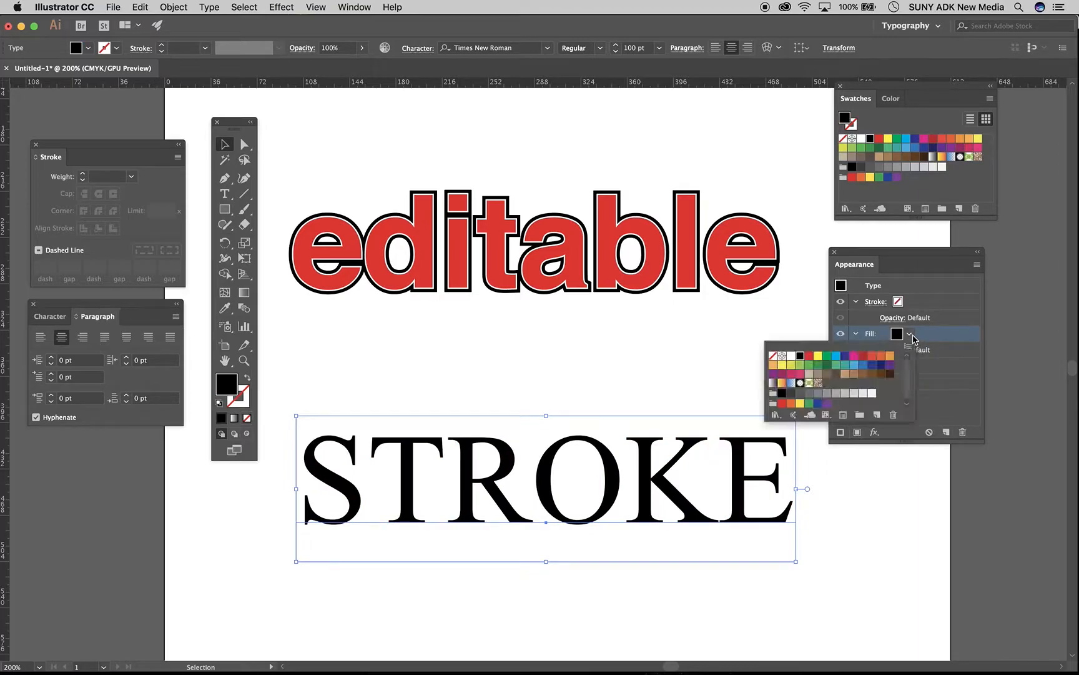
pyautogui.click(809, 357)
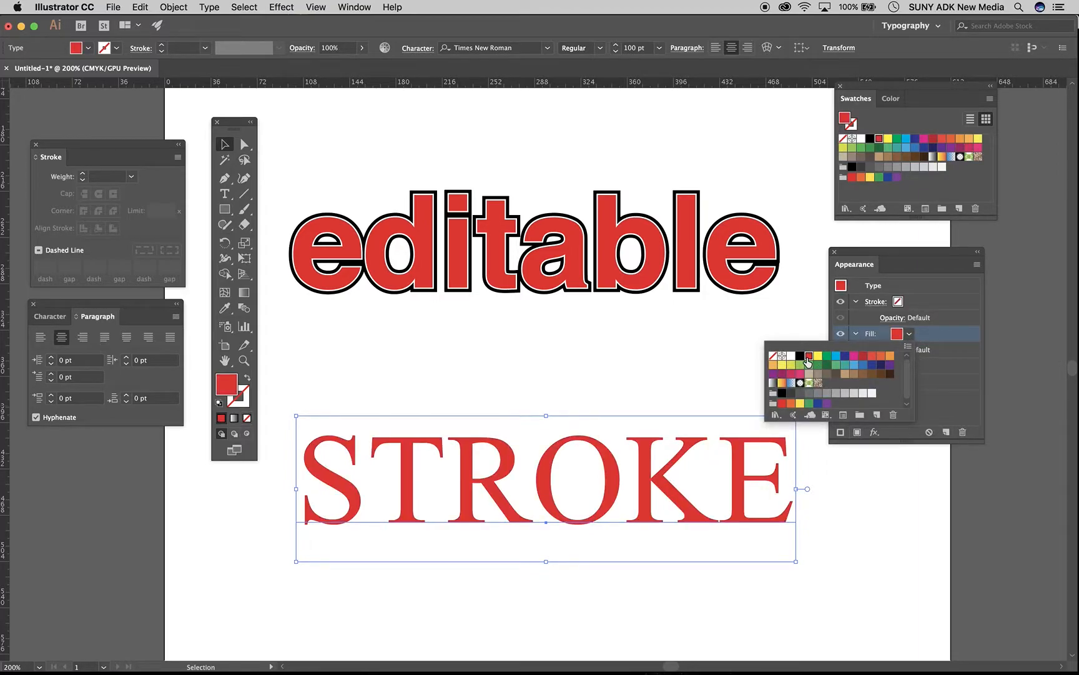
pyautogui.click(966, 339)
# - Color the Times New Roman word's appearance stroke black, raise its weight to 8 pt, and deselect the word
pyautogui.click(903, 305)
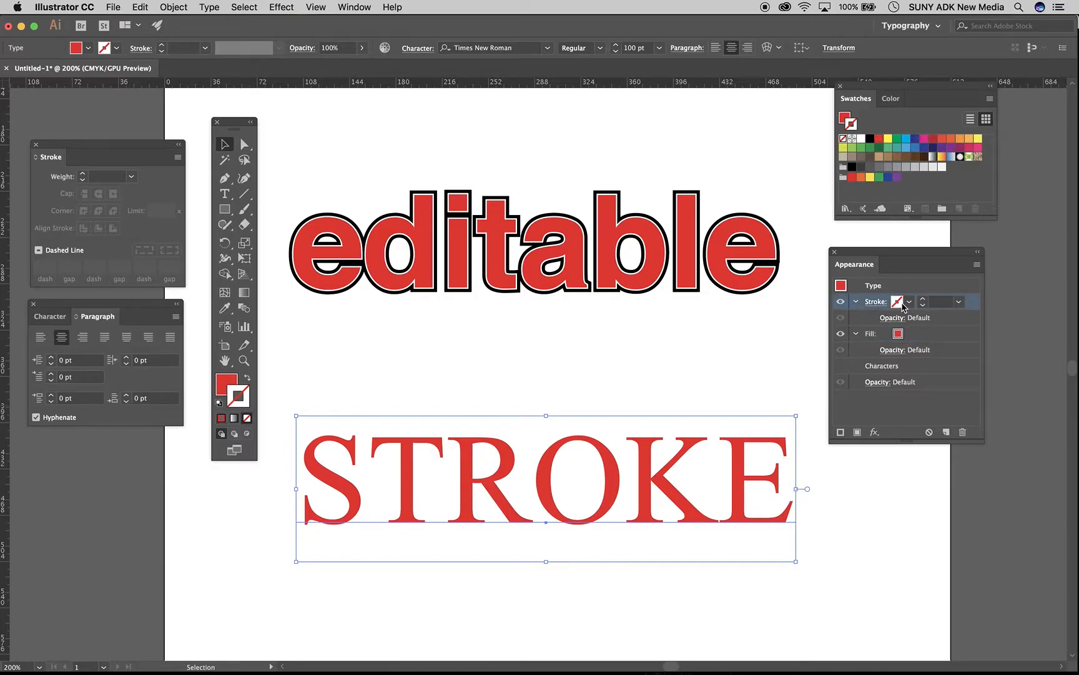
pyautogui.click(910, 302)
pyautogui.click(800, 323)
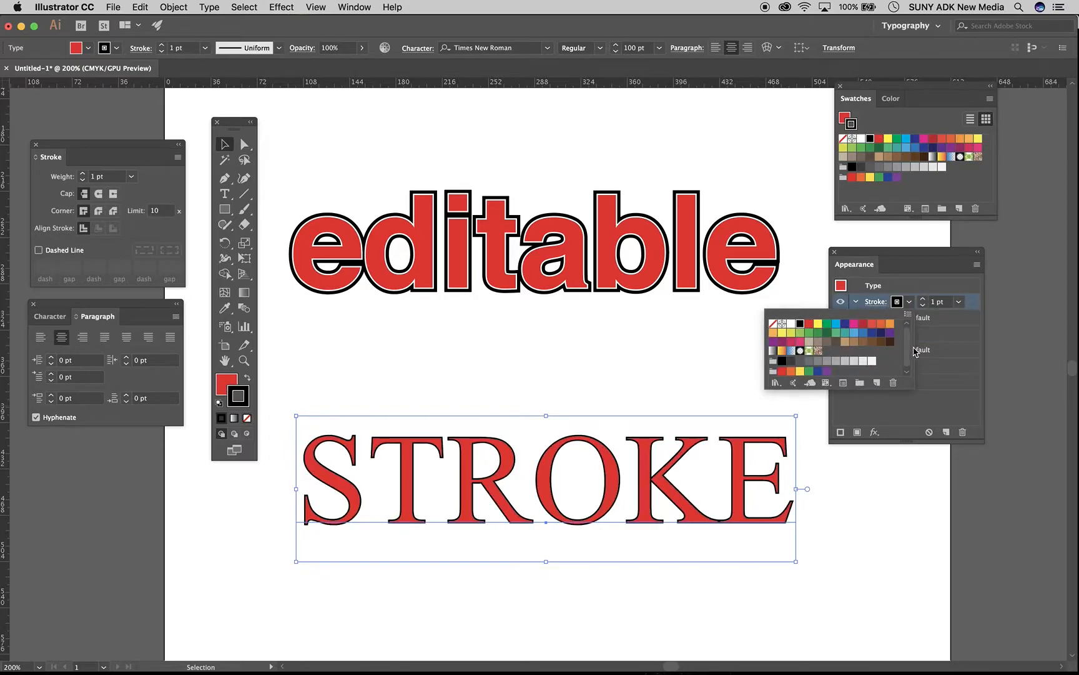
pyautogui.click(923, 300)
pyautogui.click(923, 299)
pyautogui.click(923, 300)
pyautogui.click(923, 299)
pyautogui.click(923, 300)
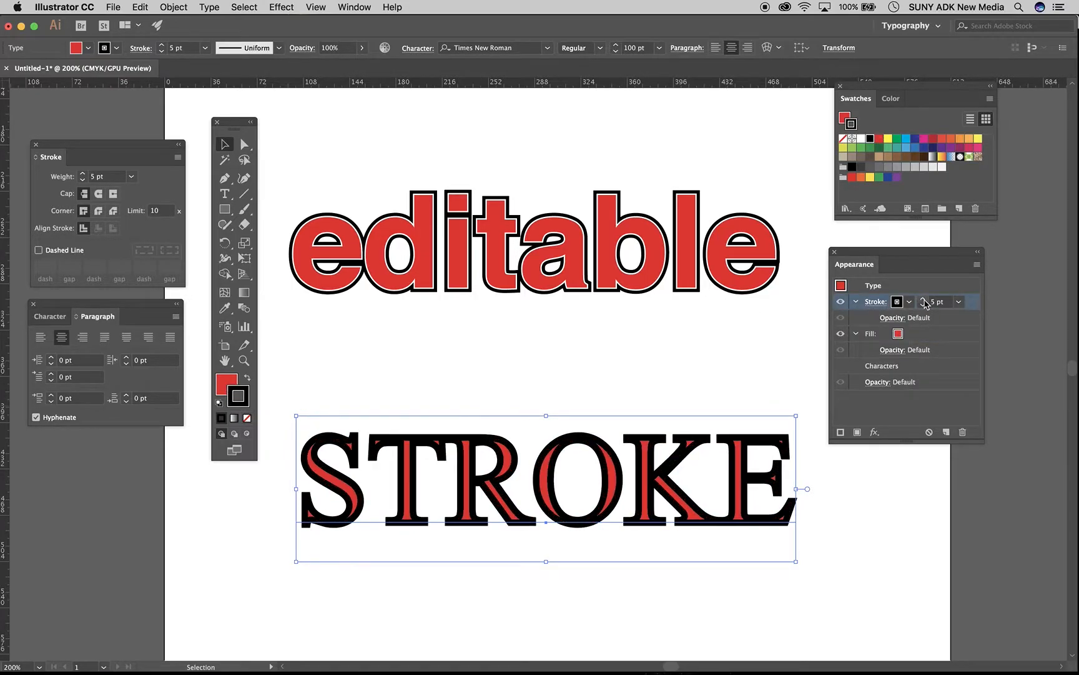
pyautogui.click(923, 299)
pyautogui.click(923, 300)
pyautogui.click(923, 300)
pyautogui.click(760, 399)
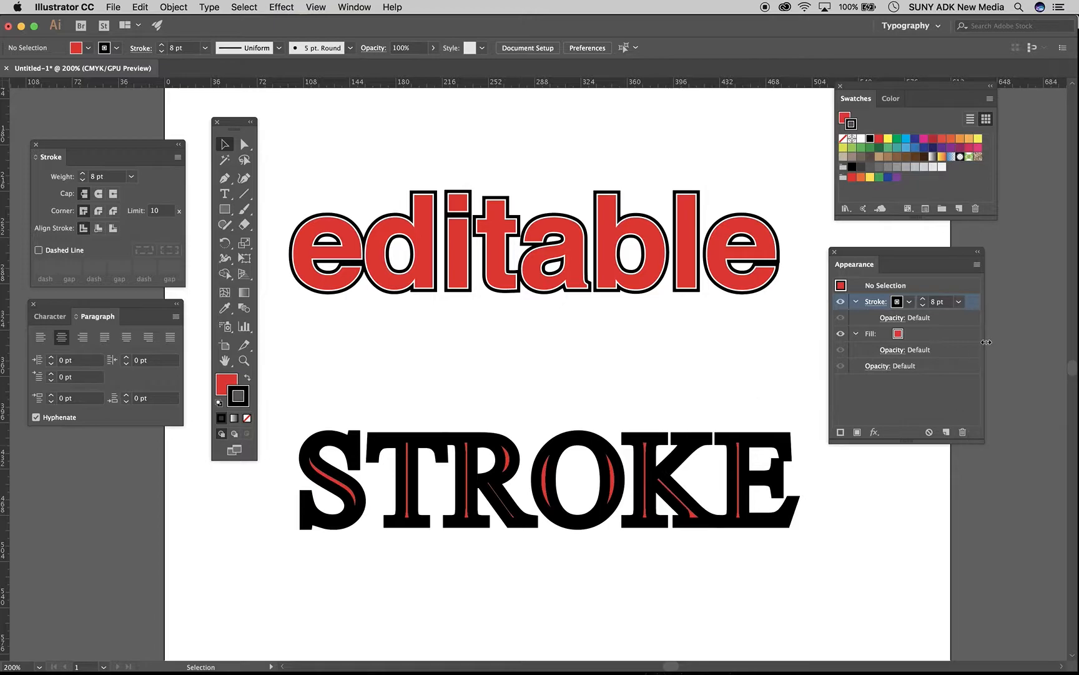
# - Place the black stroke beneath the red fill in the Times New Roman STROKE word's appearance order
pyautogui.moveTo(976, 308); pyautogui.dragTo(964, 356)
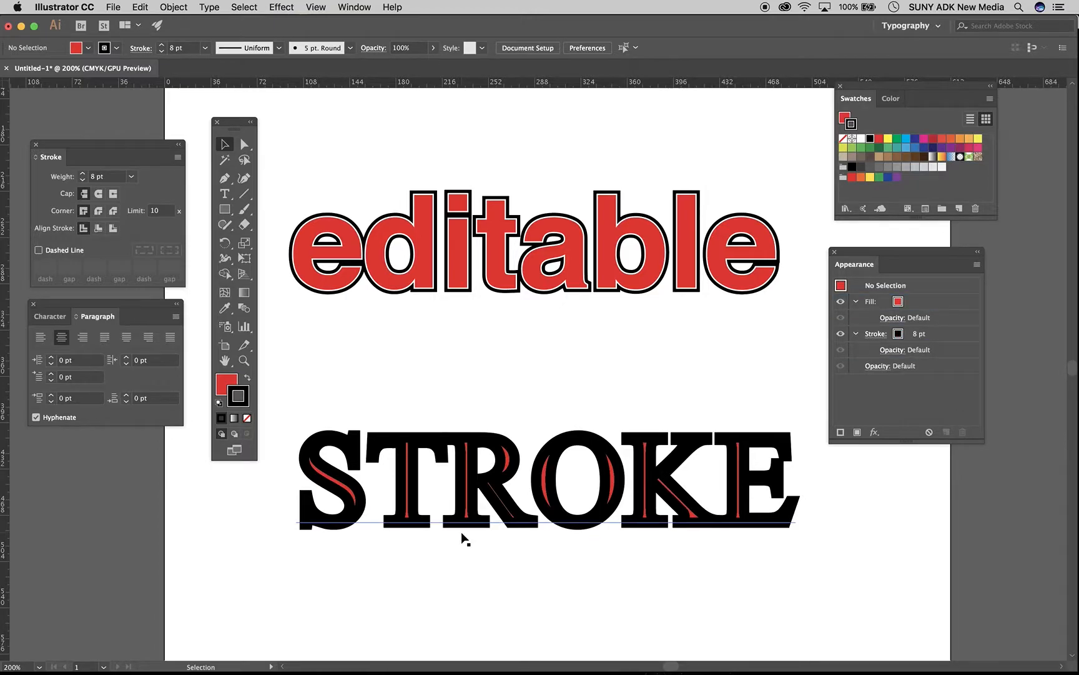
pyautogui.click(485, 522)
pyautogui.click(956, 303)
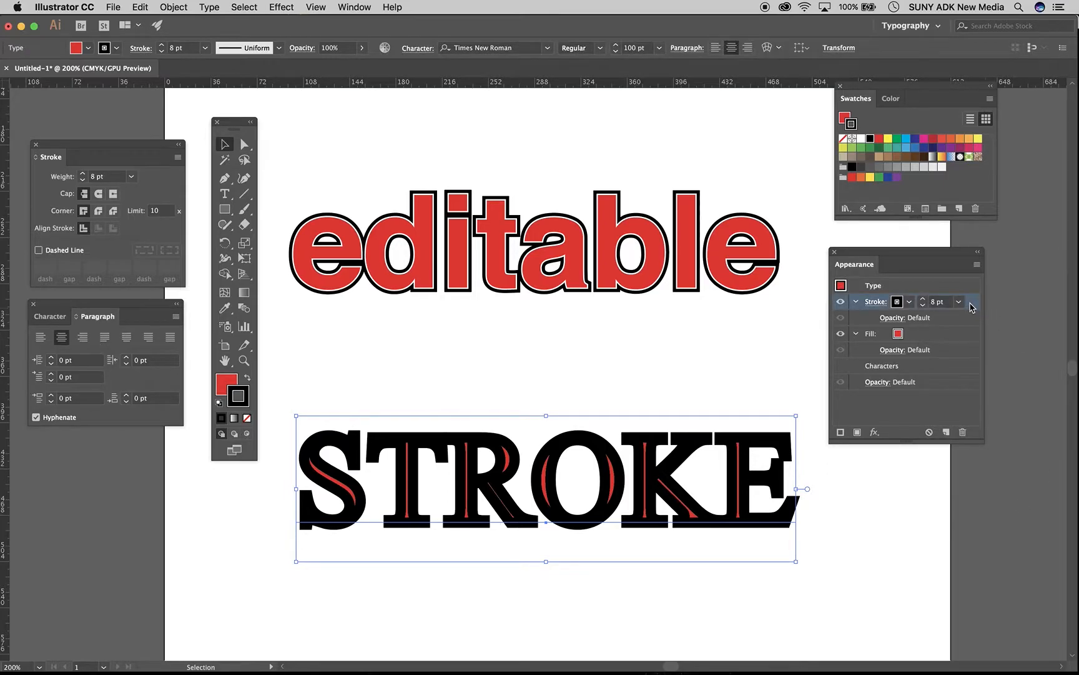
pyautogui.moveTo(972, 306); pyautogui.dragTo(959, 360)
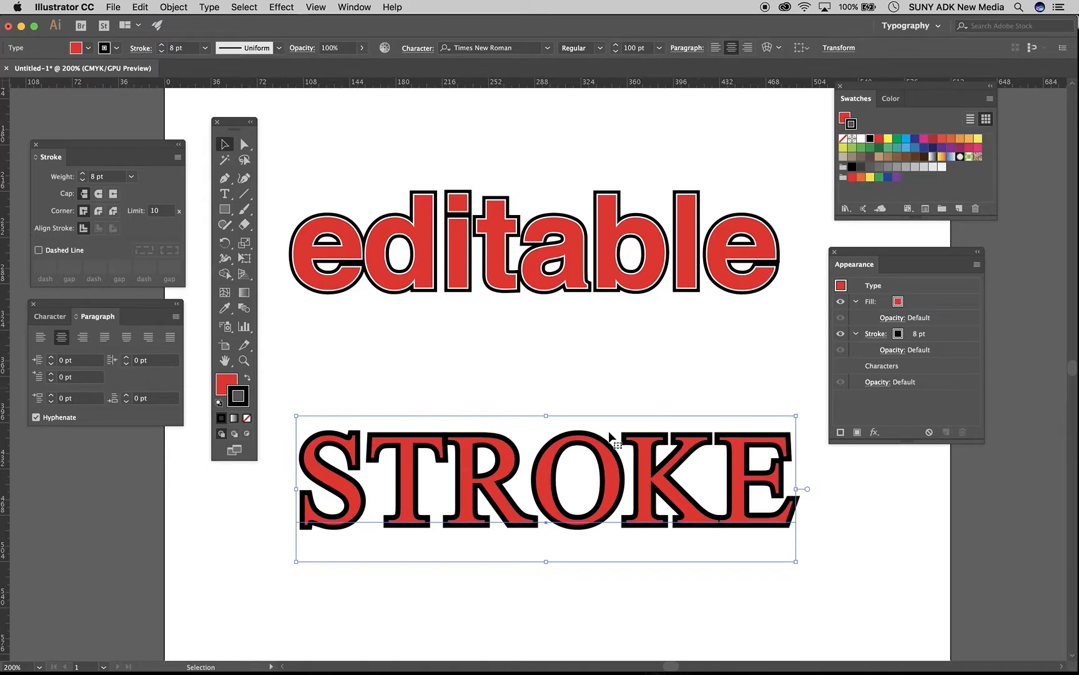
# - Enter text editing in the STROKE word and tighten the kerning on both sides of the O
pyautogui.doubleClick(506, 482)
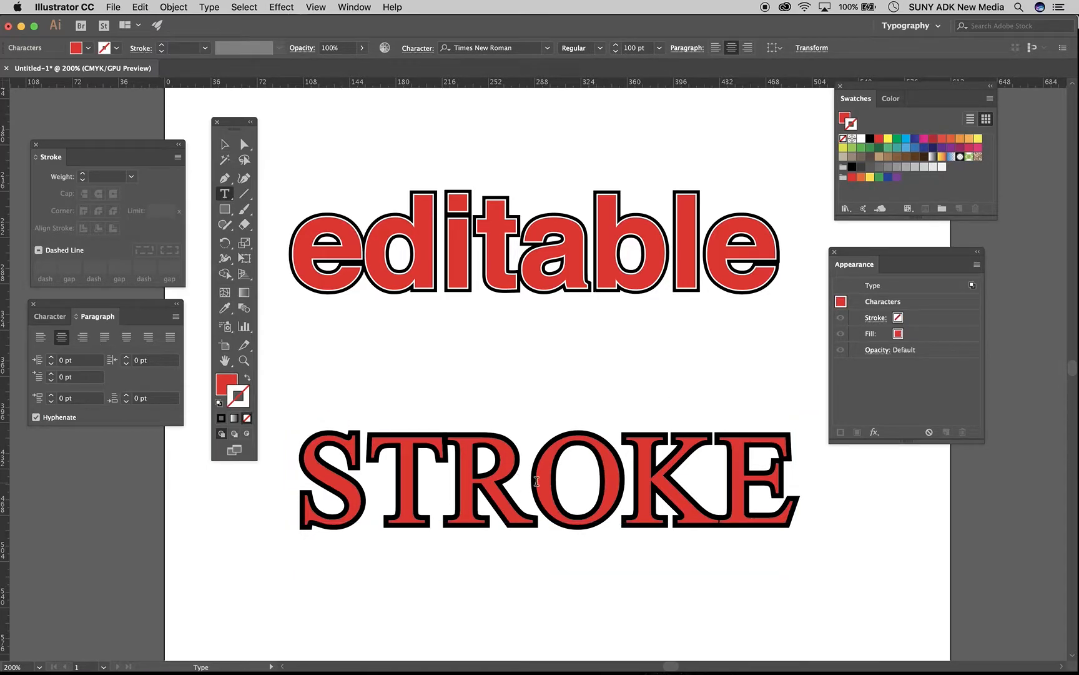
pyautogui.hotkey('alt', 'Left')
pyautogui.hotkey('alt', 'Left')
pyautogui.hotkey('alt', 'Left')
pyautogui.hotkey('alt', 'Left')
pyautogui.hotkey('alt', 'Left')
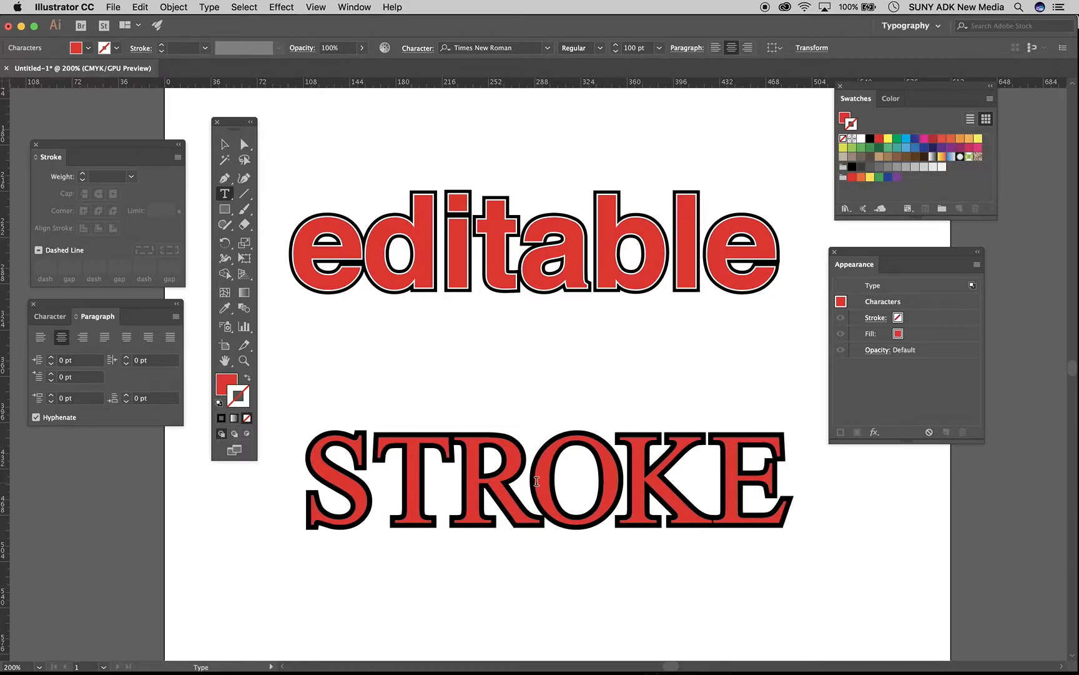
pyautogui.hotkey('alt', 'Left')
pyautogui.hotkey('alt', 'Left')
pyautogui.hotkey('alt', 'Left')
pyautogui.hotkey('alt', 'Left')
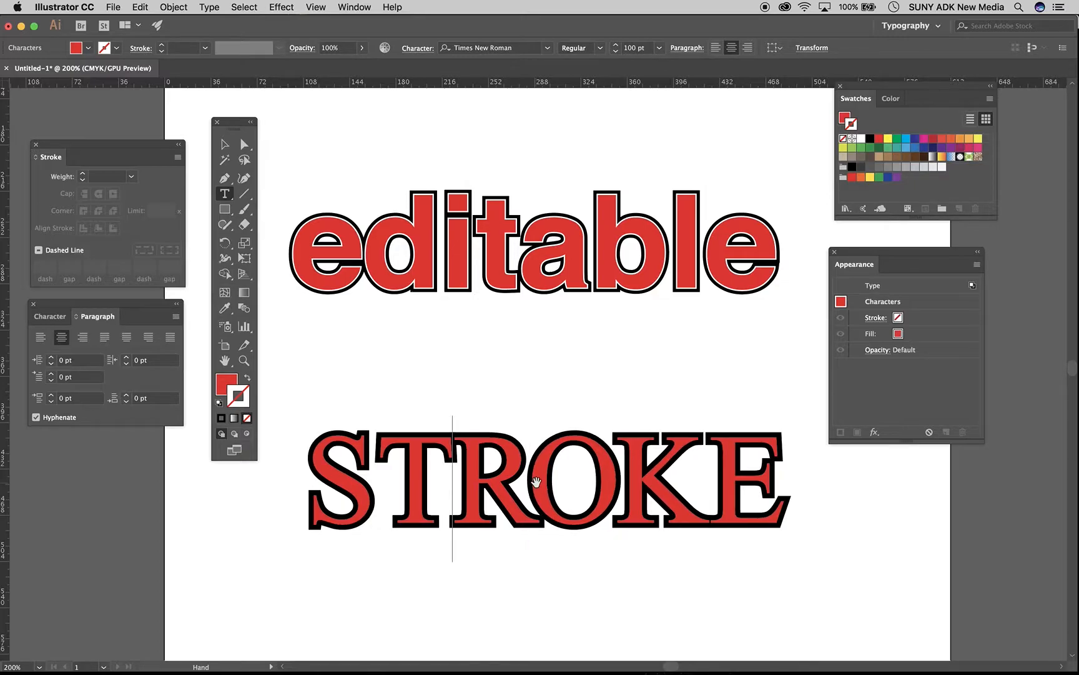
# - Loosen the kerning on both sides of the R in the STROKE word
pyautogui.hotkey('alt', 'Right')
pyautogui.hotkey('alt', 'Right')
pyautogui.hotkey('alt', 'Right')
pyautogui.hotkey('alt', 'Right')
pyautogui.hotkey('alt', 'Right')
pyautogui.hotkey('alt', 'Right')
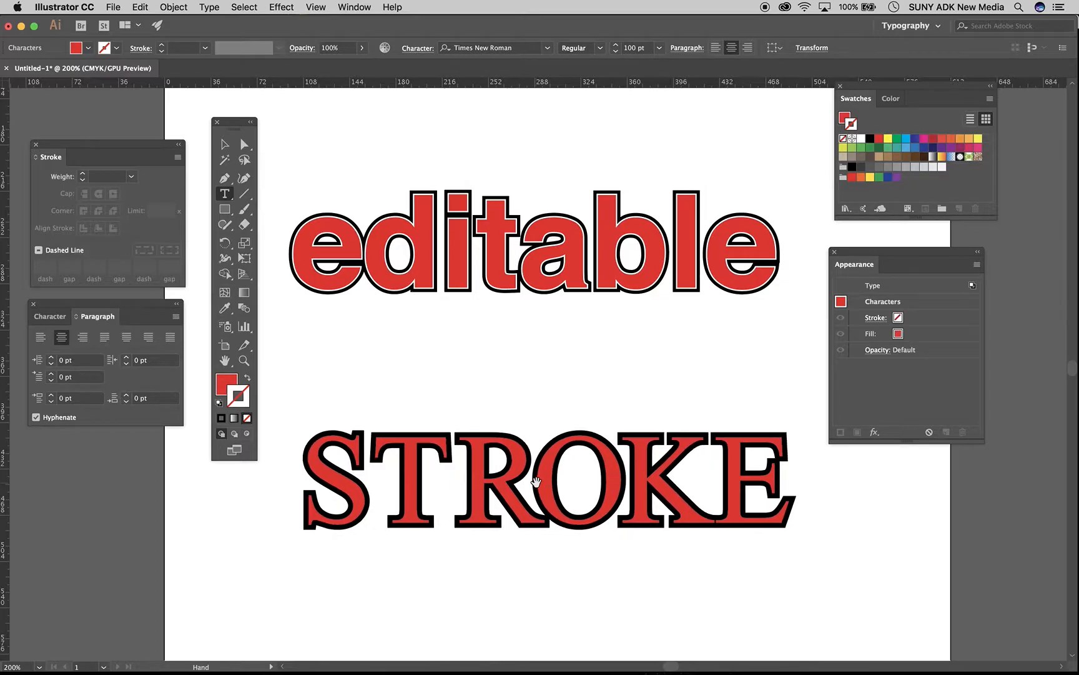
pyautogui.hotkey('alt', 'Right')
pyautogui.hotkey('alt', 'Right')
pyautogui.hotkey('alt', 'Right')
pyautogui.hotkey('alt', 'Left')
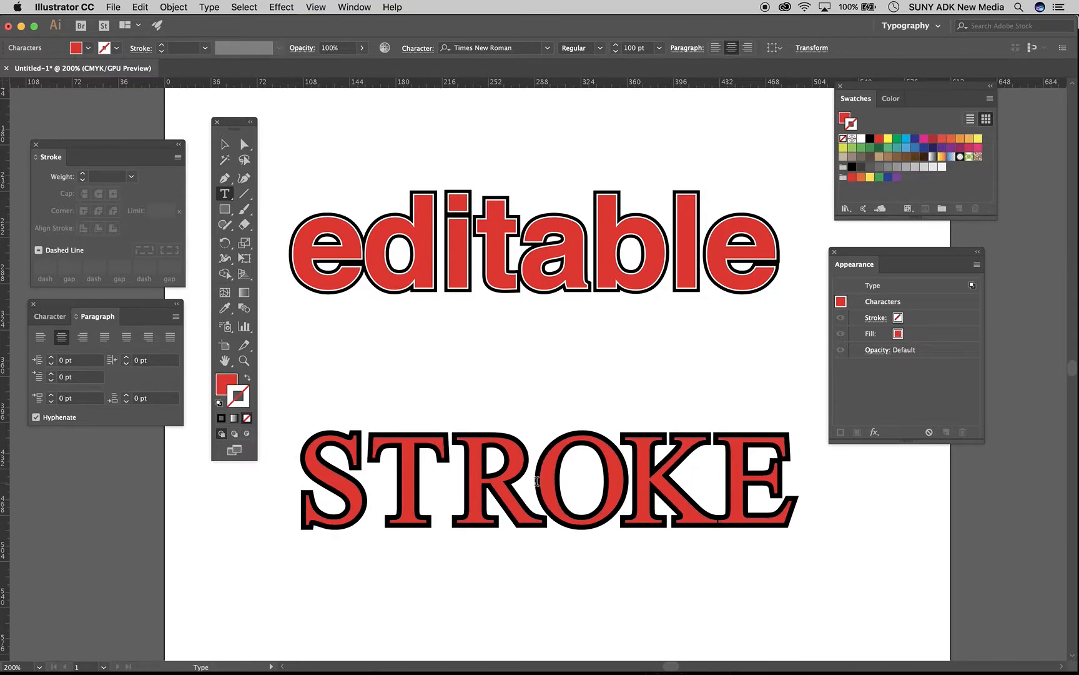
# - Widen the kerning between K and E, tighten it slightly near the start of STROKE, and finish text editing
pyautogui.hotkey('alt', 'Right')
pyautogui.hotkey('alt', 'Right')
pyautogui.hotkey('alt', 'Right')
pyautogui.hotkey('alt', 'Right')
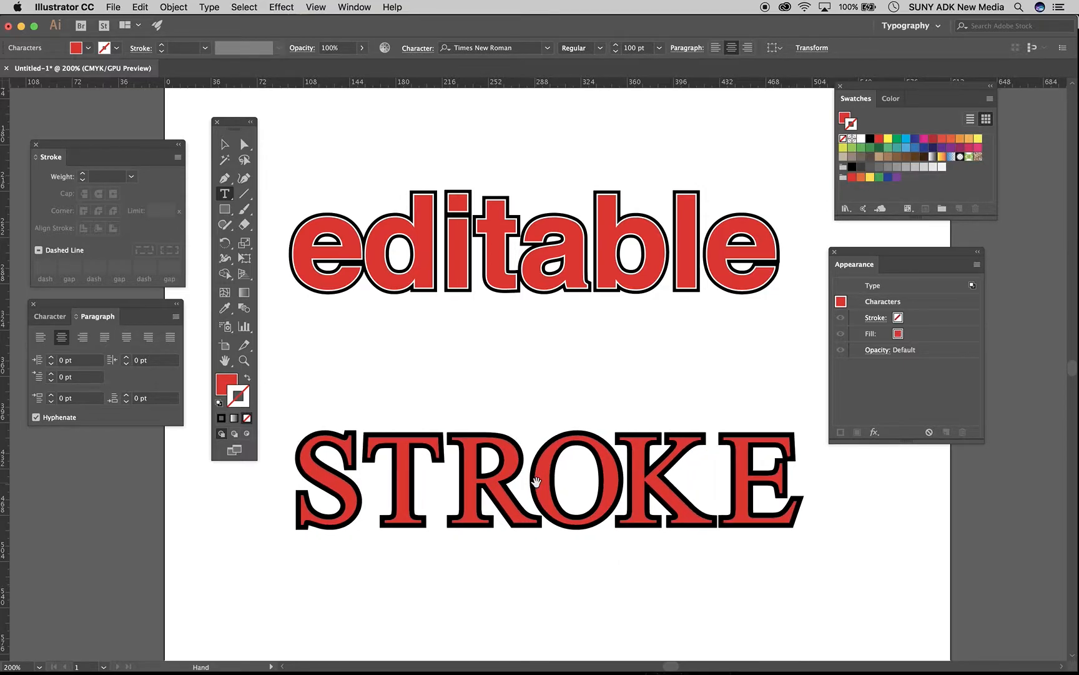
pyautogui.press('Left')
pyautogui.press('Left')
pyautogui.press('Left')
pyautogui.press('Left')
pyautogui.press('Left')
pyautogui.press('Right')
pyautogui.hotkey('alt', 'Left')
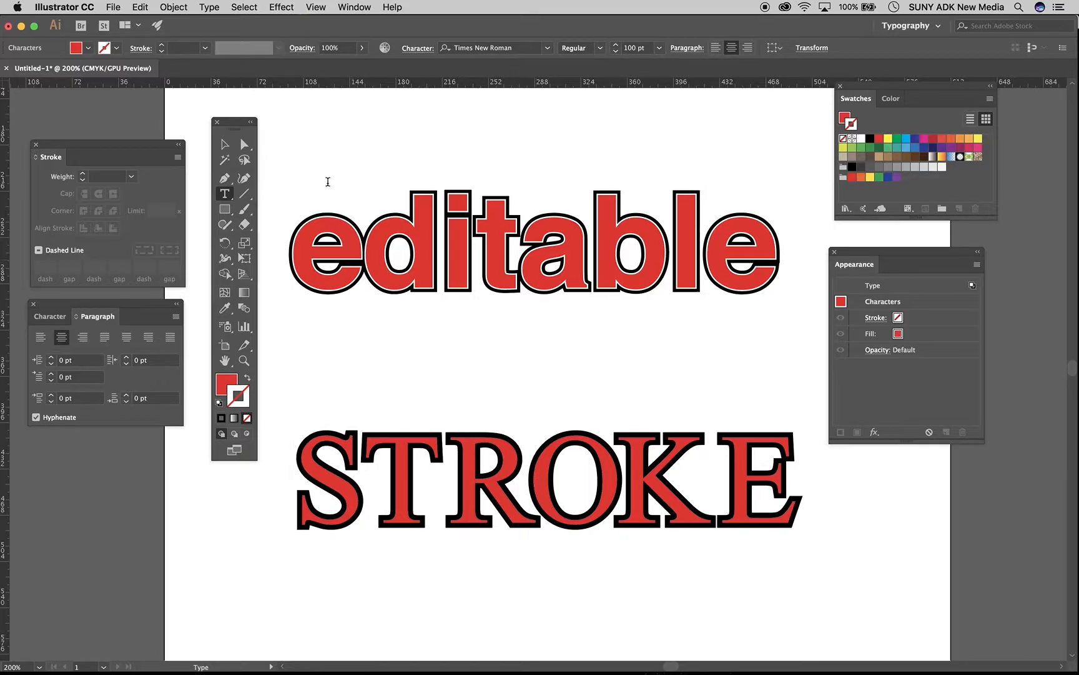
pyautogui.click(224, 144)
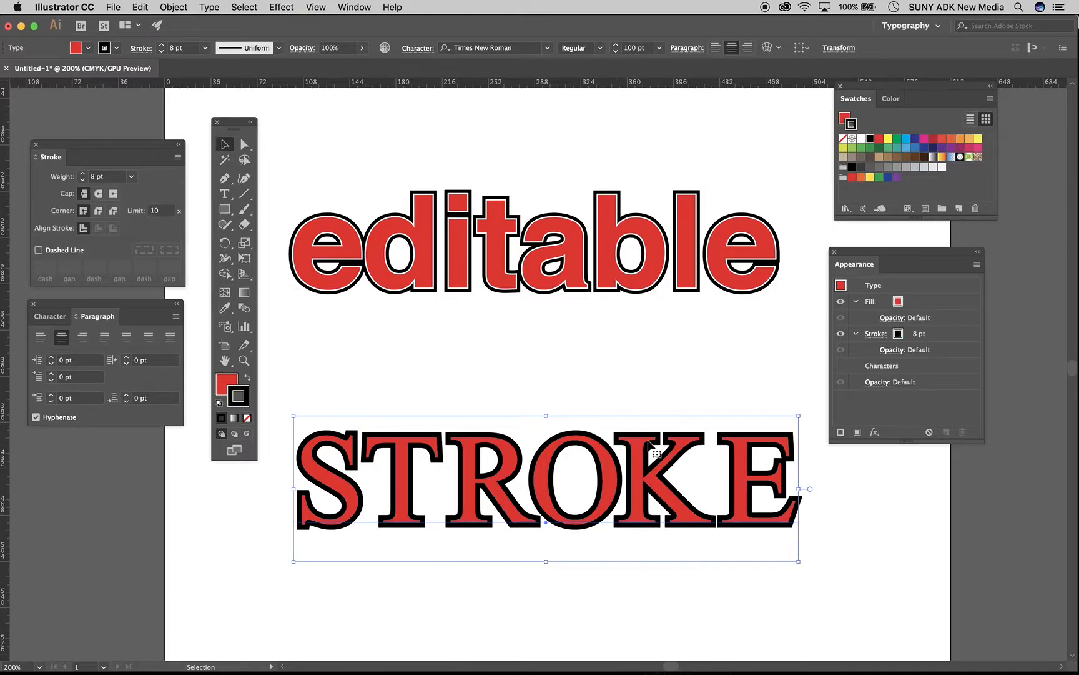
# - Add a second stroke to the STROKE word's appearance, color it white, and set its weight to 6 pt
pyautogui.click(840, 432)
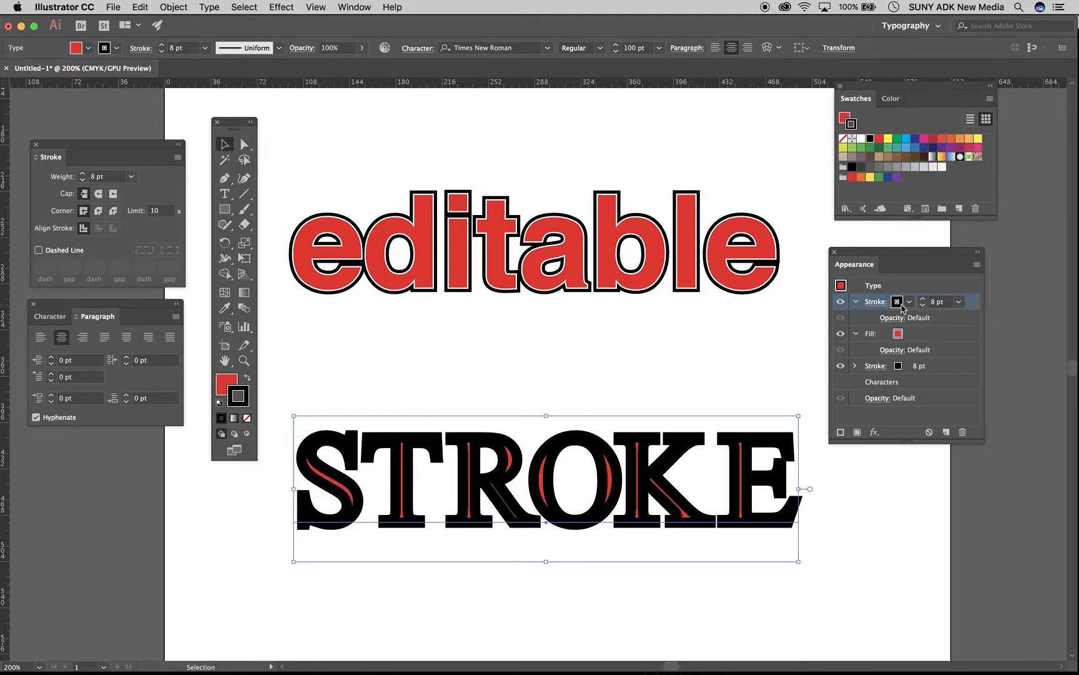
pyautogui.click(909, 302)
pyautogui.click(791, 329)
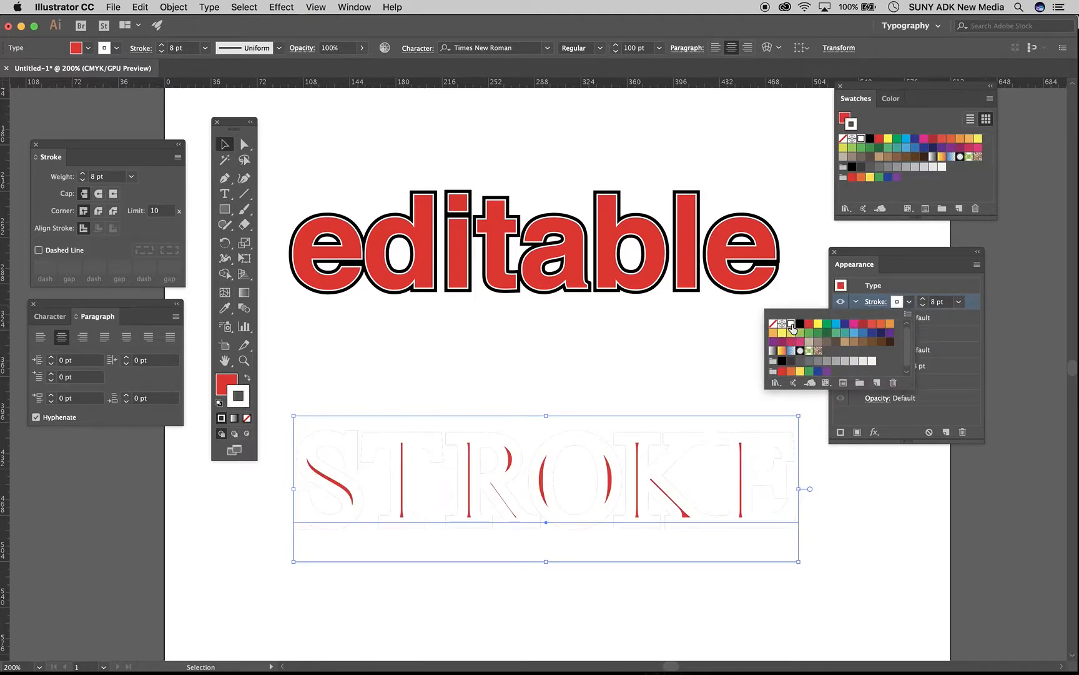
pyautogui.click(922, 307)
pyautogui.click(922, 307)
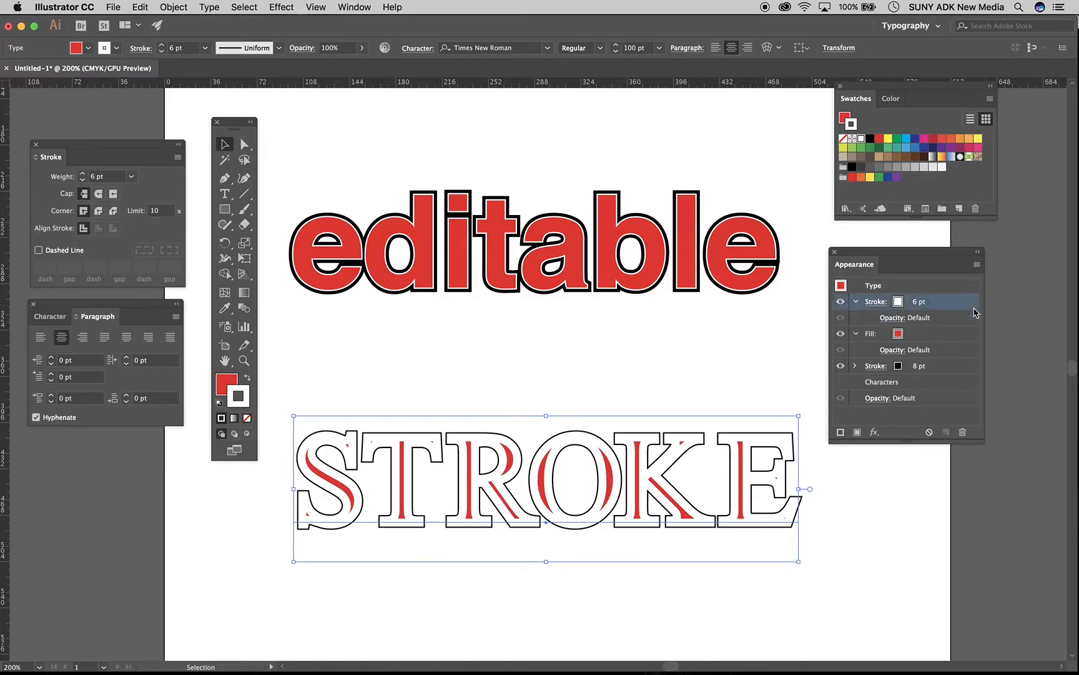
# - Place the white stroke between the red fill and the black stroke of the STROKE word, and reduce its weight
pyautogui.moveTo(972, 306); pyautogui.dragTo(972, 363)
pyautogui.click(921, 339)
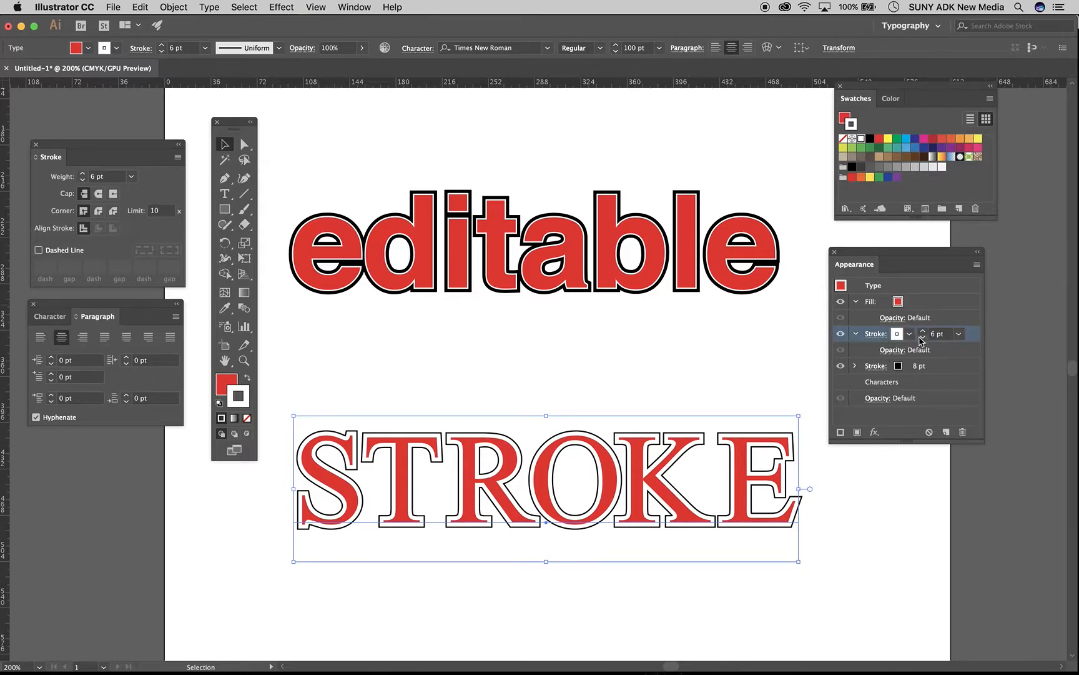
pyautogui.click(922, 338)
pyautogui.click(923, 337)
pyautogui.click(616, 355)
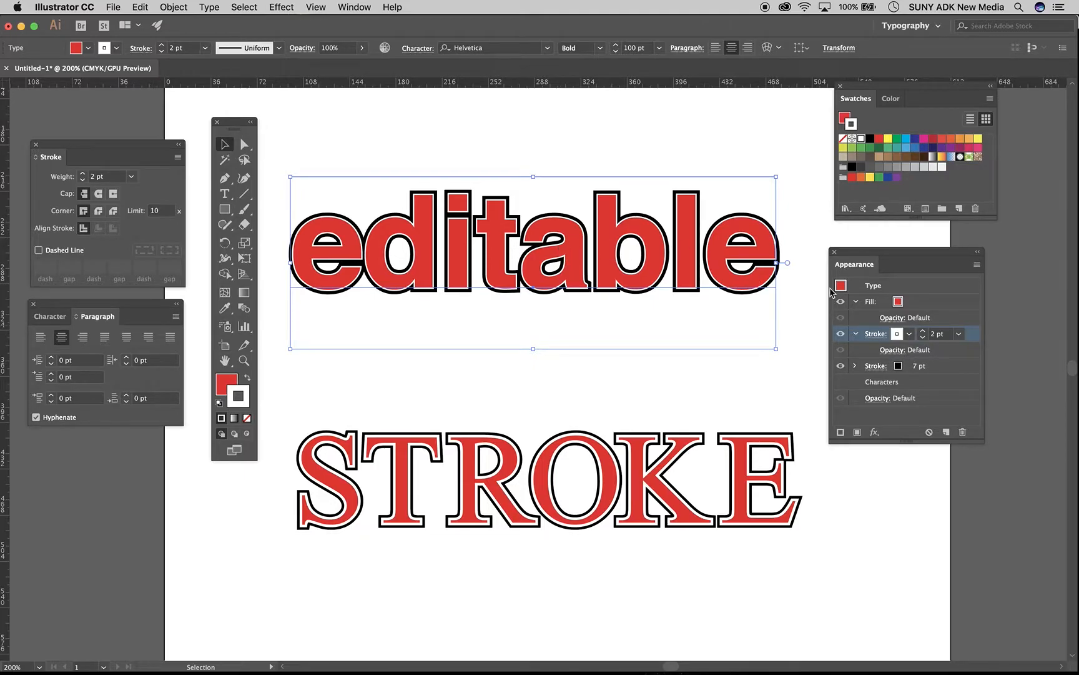
# - Recolor the "editable" word's black 7 pt stroke dark green and deselect the word
pyautogui.click(899, 369)
pyautogui.click(909, 367)
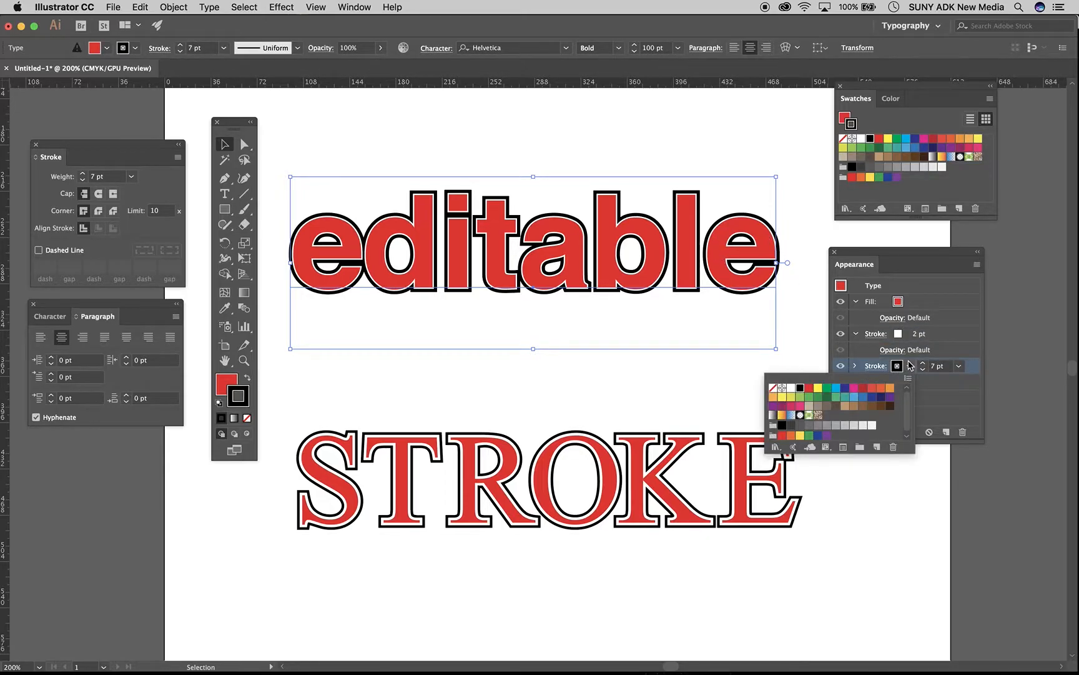
pyautogui.click(831, 400)
pyautogui.click(718, 353)
pyautogui.click(711, 369)
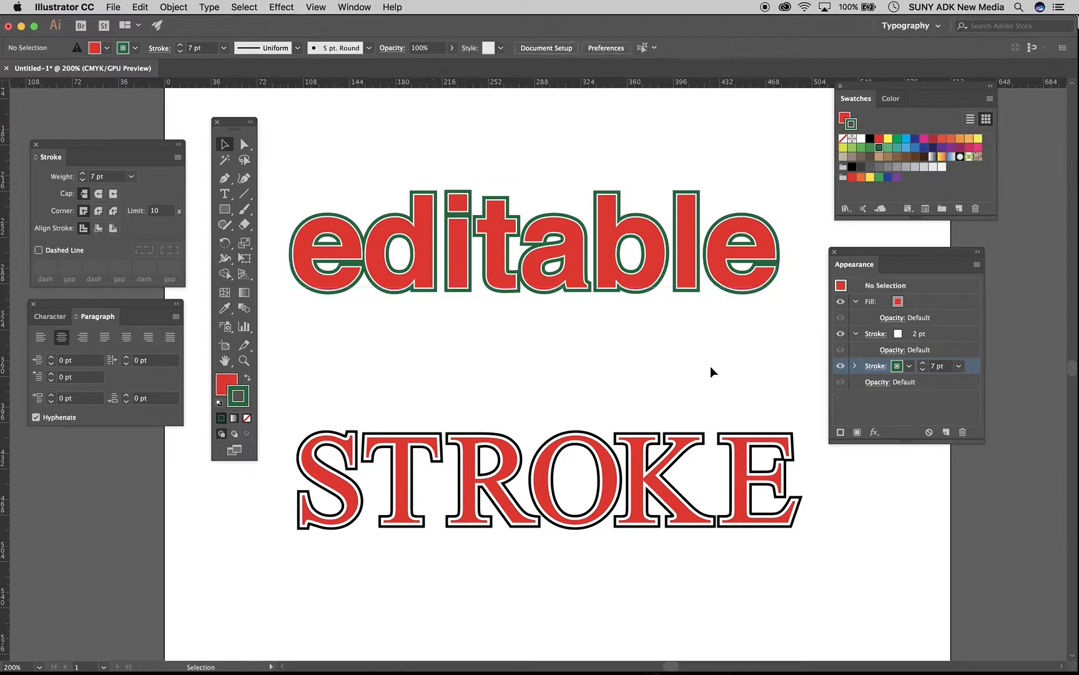
# - Try to set the font family to Impact with no text selected
pyautogui.click(354, 7)
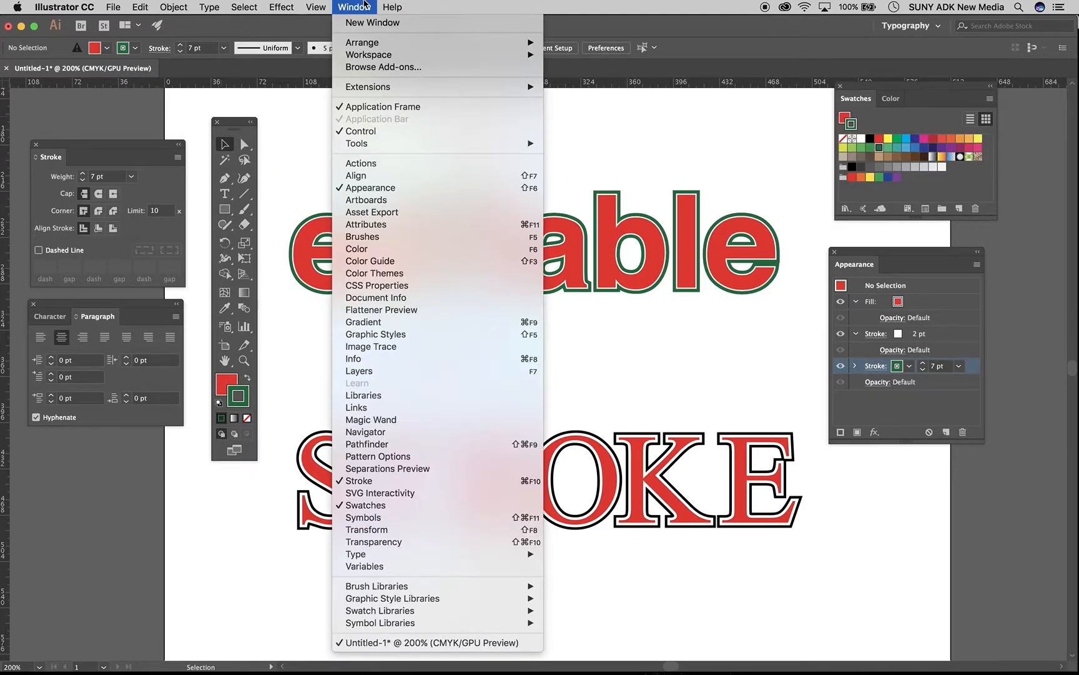
pyautogui.click(656, 336)
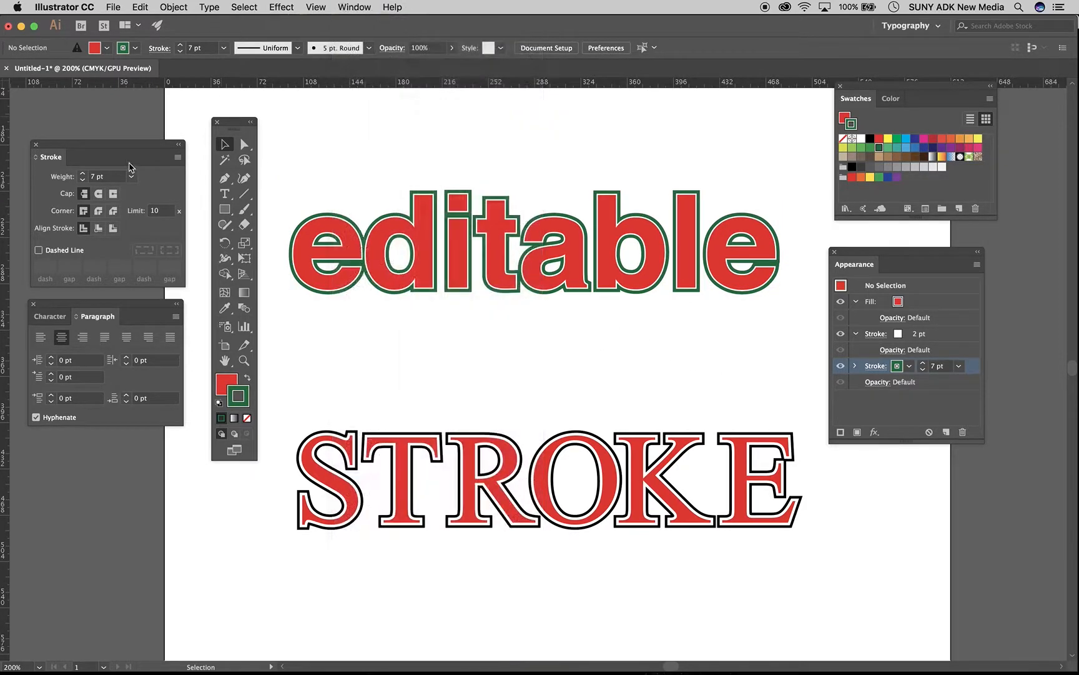
pyautogui.click(74, 315)
pyautogui.click(76, 354)
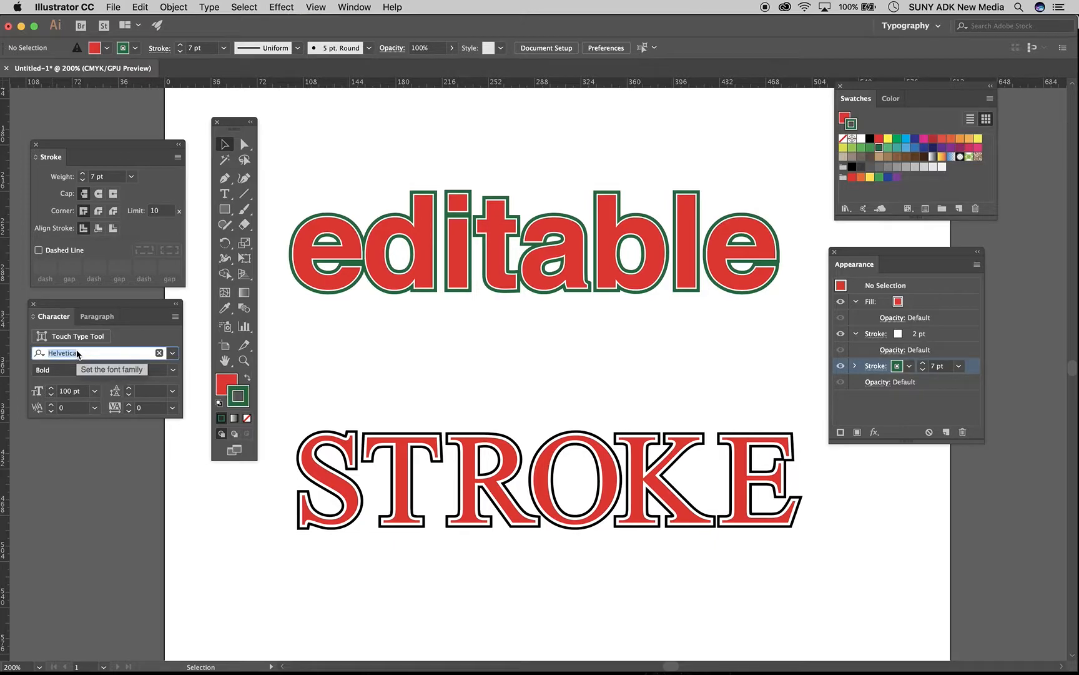
pyautogui.write('imp')
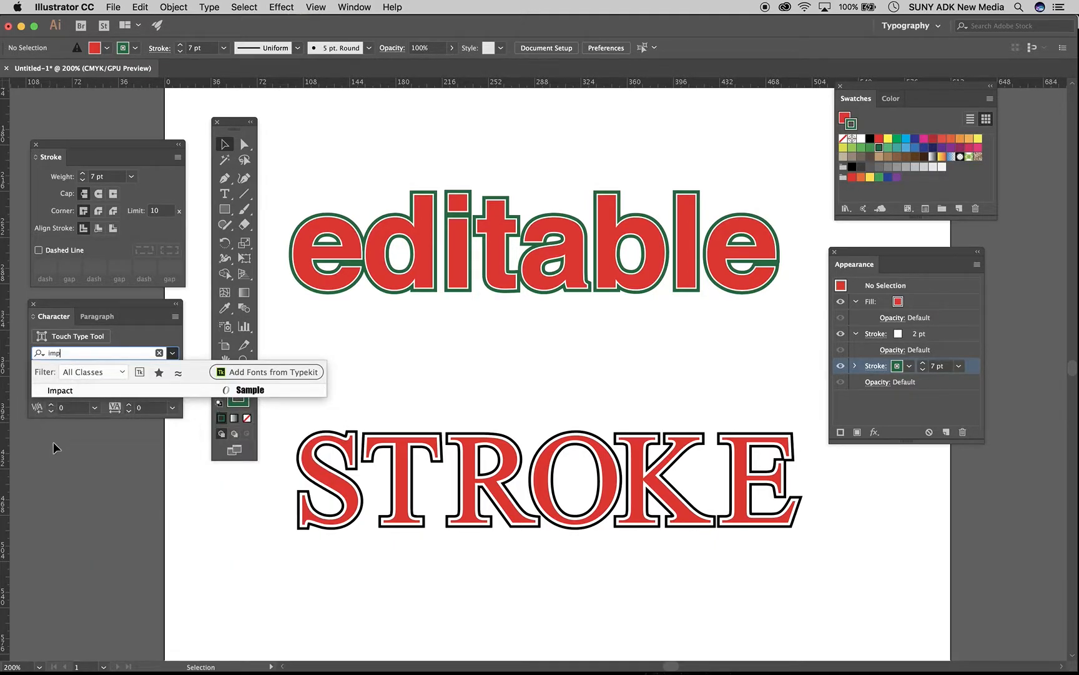
pyautogui.click(53, 391)
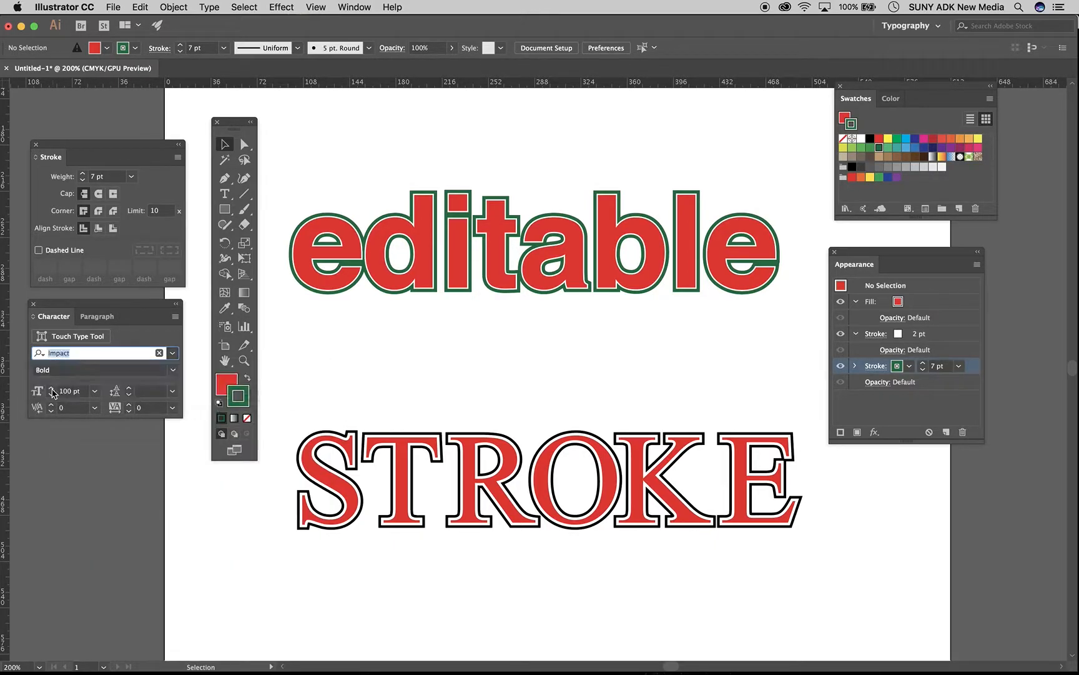
# - Set the "editable" word's font family to Impact
pyautogui.click(511, 266)
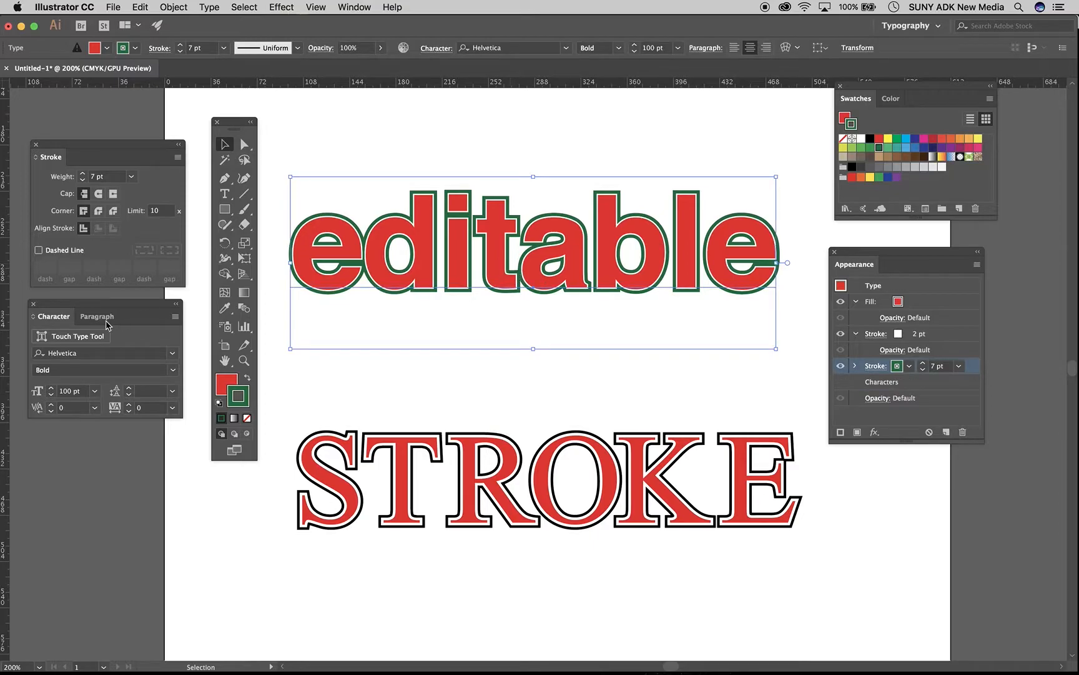
pyautogui.click(80, 353)
pyautogui.write('impa')
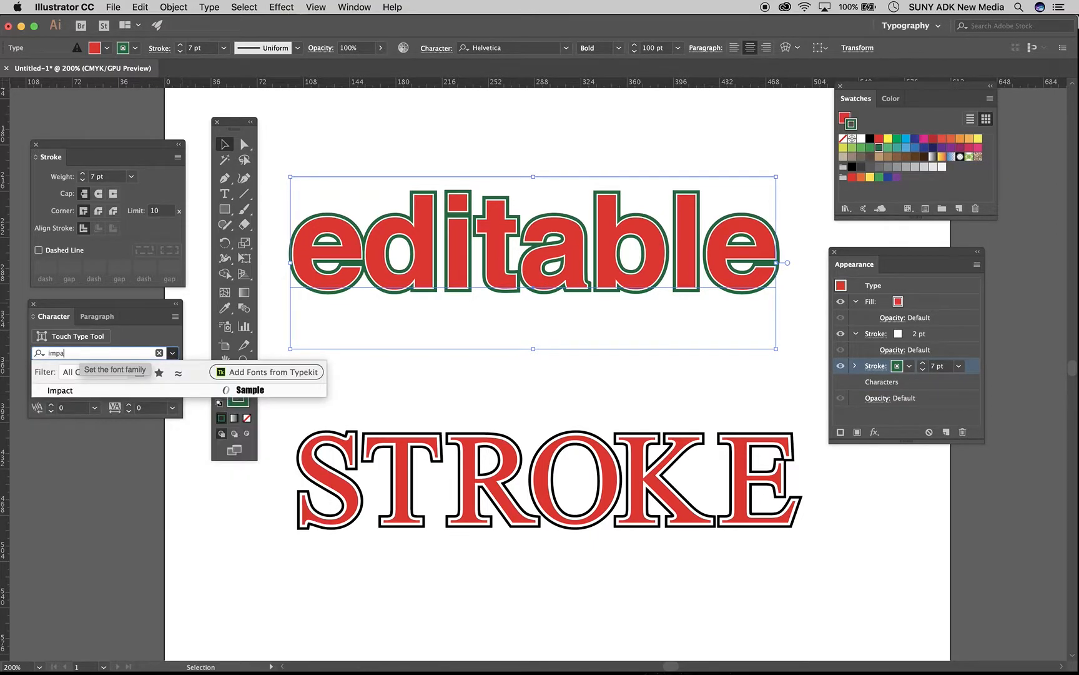
pyautogui.click(60, 391)
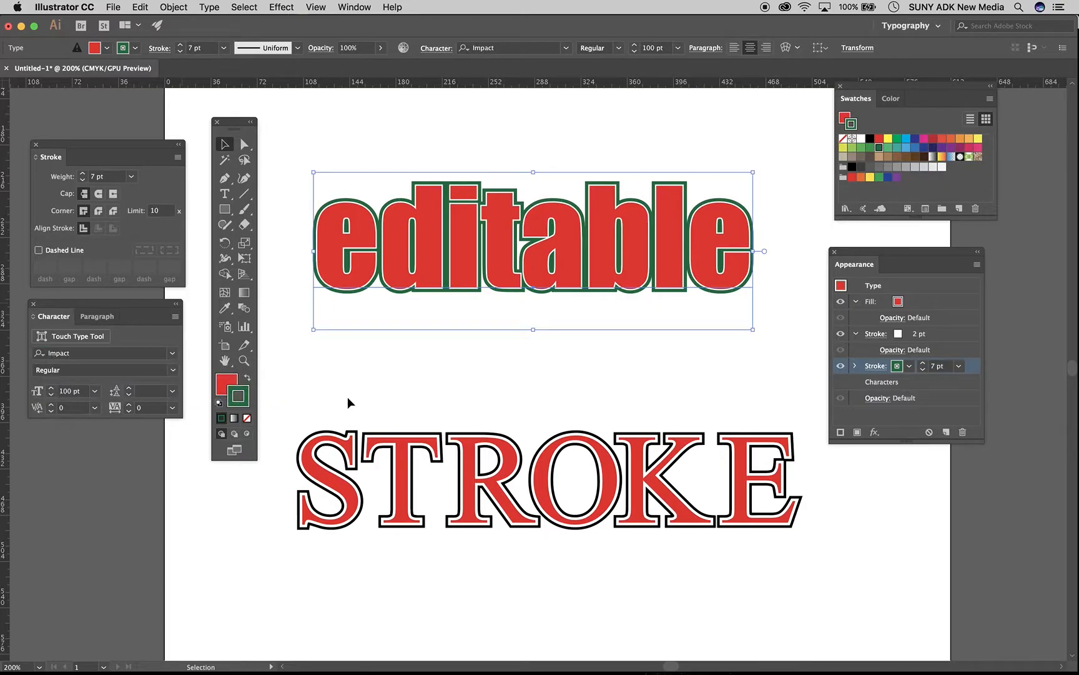
pyautogui.doubleClick(564, 241)
pyautogui.press('super+a')
pyautogui.click(479, 333)
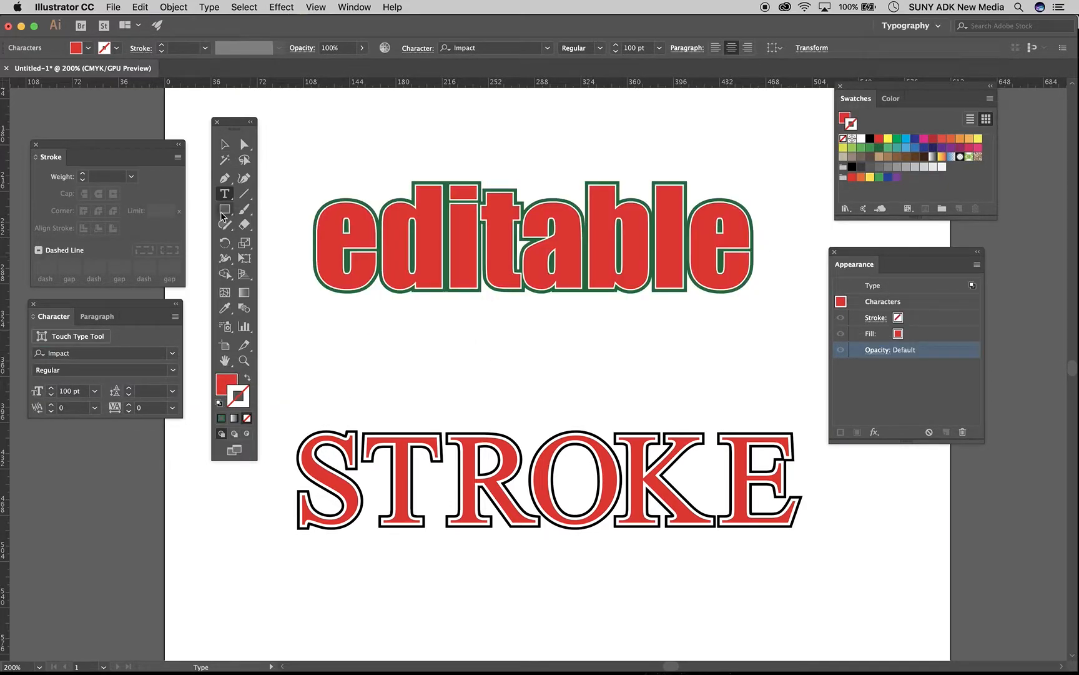
pyautogui.click(225, 144)
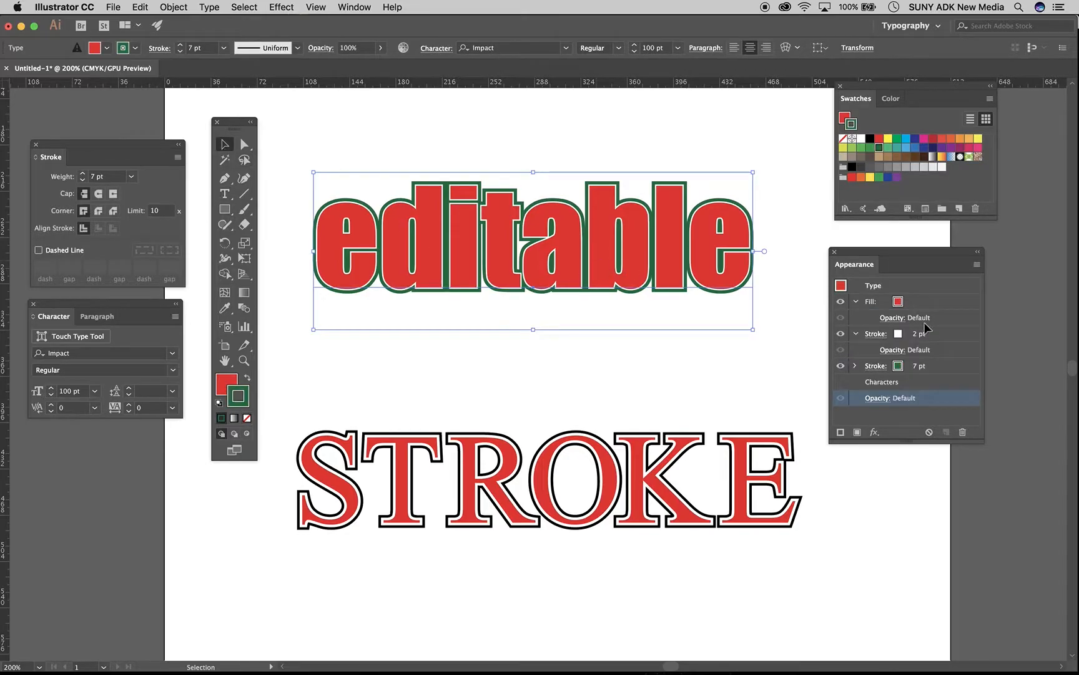
# - Set the "editable" word's white stroke weight to 3 pt
pyautogui.click(910, 331)
pyautogui.click(922, 331)
pyautogui.click(922, 331)
pyautogui.click(922, 331)
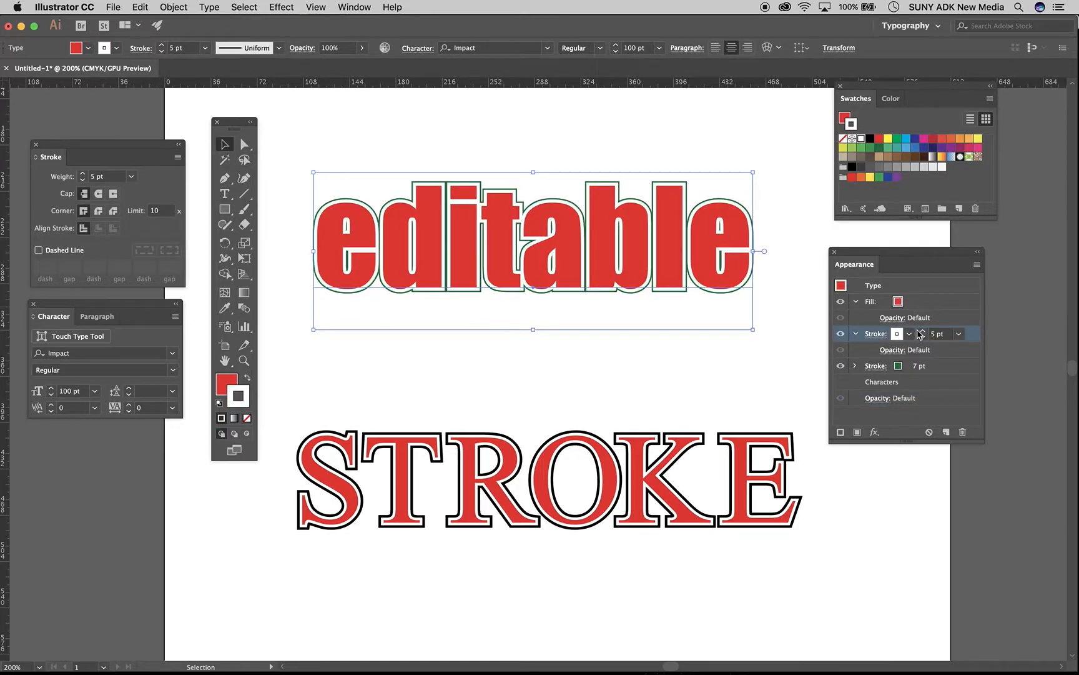
pyautogui.click(922, 338)
pyautogui.click(922, 337)
# - Raise the "editable" word's green stroke weight to 10 pt
pyautogui.click(923, 367)
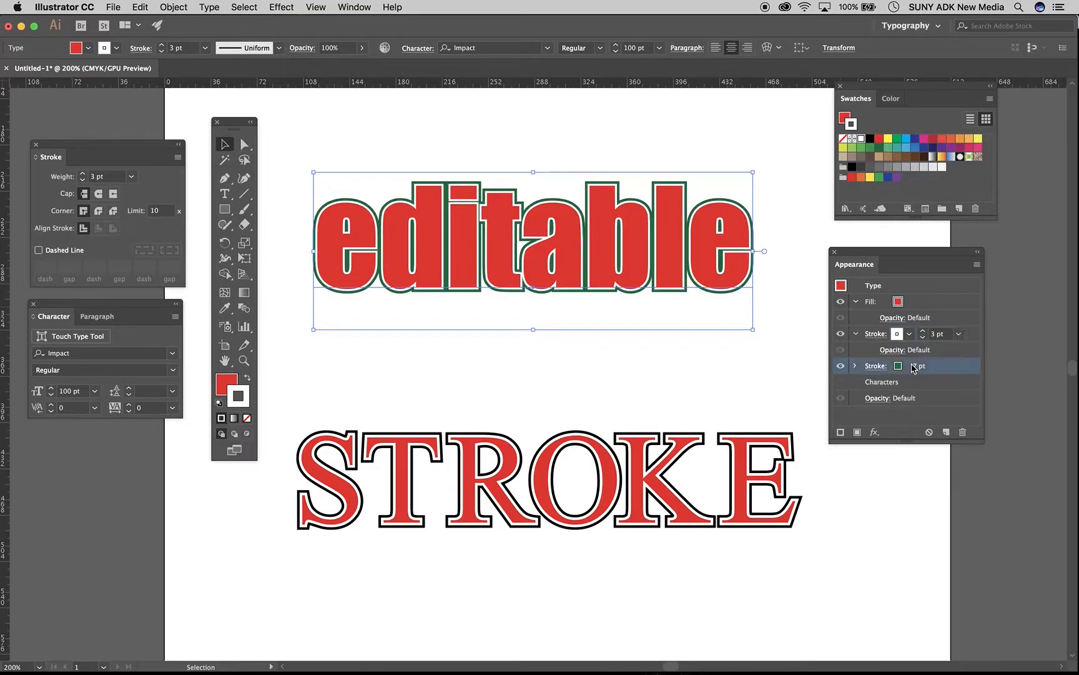
pyautogui.click(923, 363)
pyautogui.click(923, 364)
pyautogui.click(923, 364)
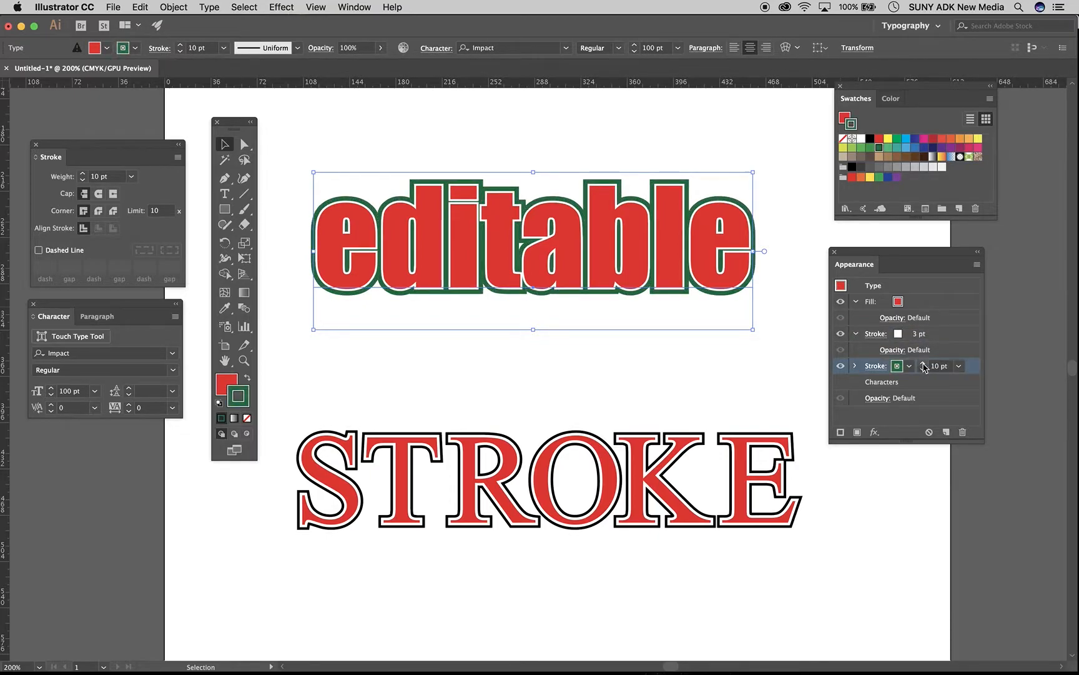
# - Replace the word "editable" with "SALE" and deselect the text
pyautogui.doubleClick(574, 249)
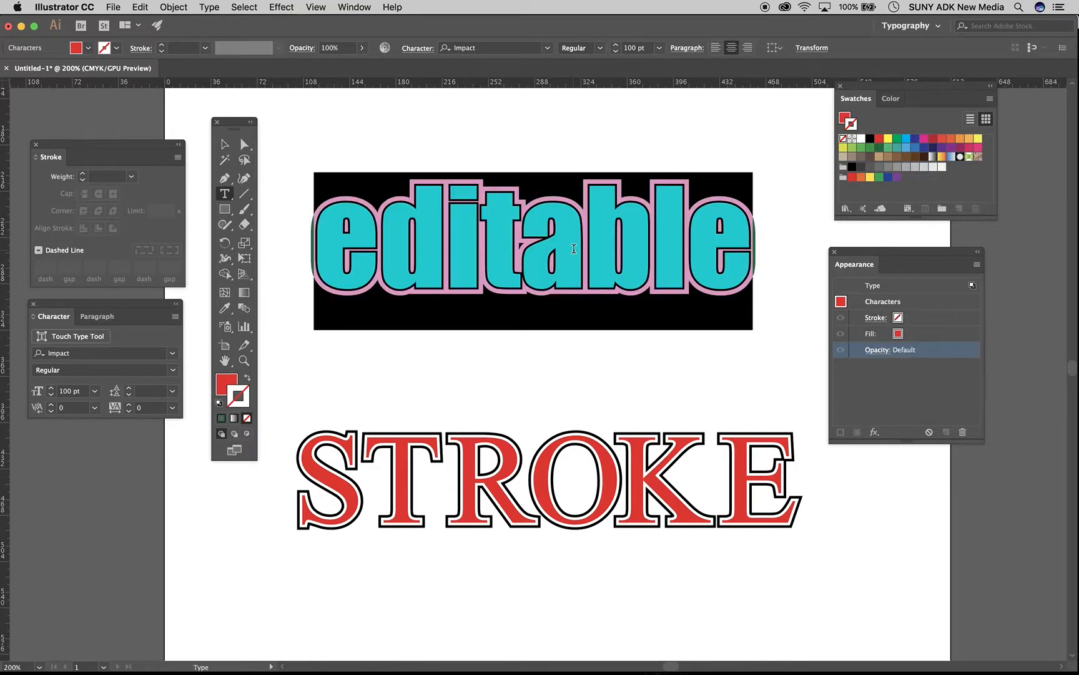
pyautogui.write('SALE')
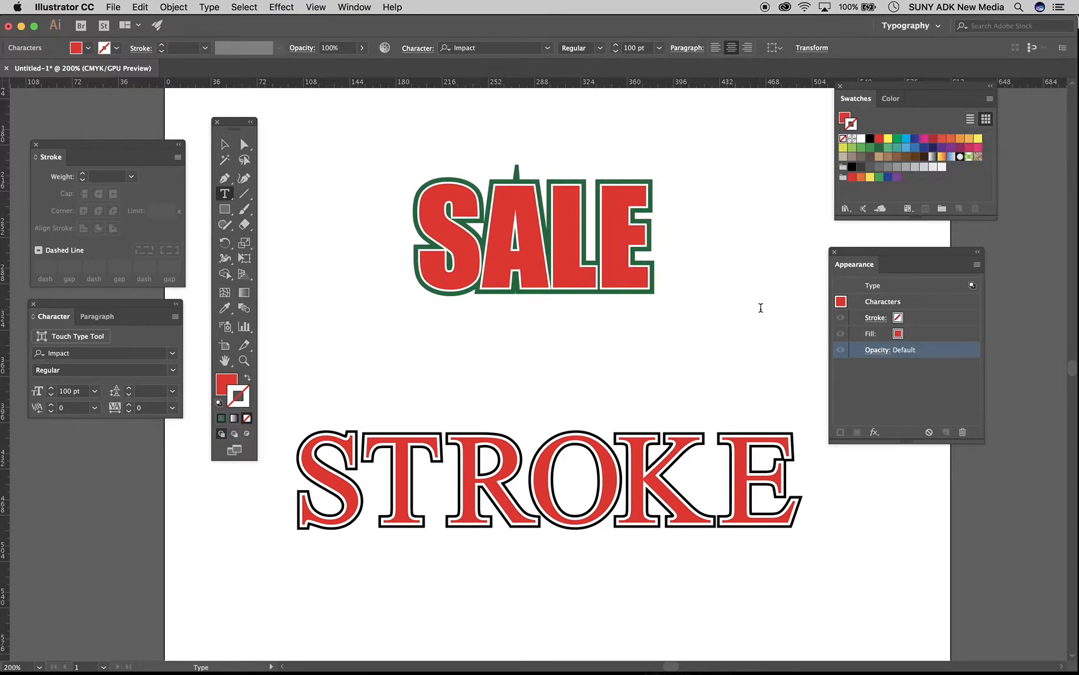
pyautogui.click(224, 144)
pyautogui.click(410, 140)
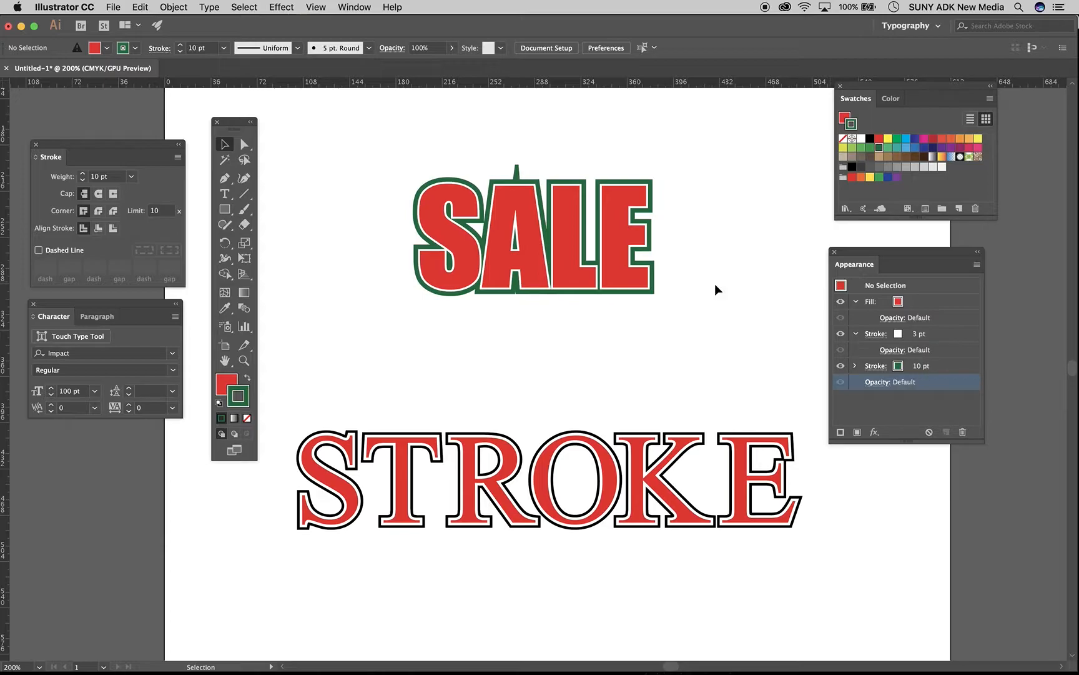
# - Lower the SALE word's green stroke weight to 4 pt
pyautogui.click(627, 261)
pyautogui.click(921, 367)
pyautogui.click(922, 369)
pyautogui.click(922, 369)
pyautogui.click(922, 369)
pyautogui.click(922, 369)
pyautogui.click(922, 369)
pyautogui.click(922, 370)
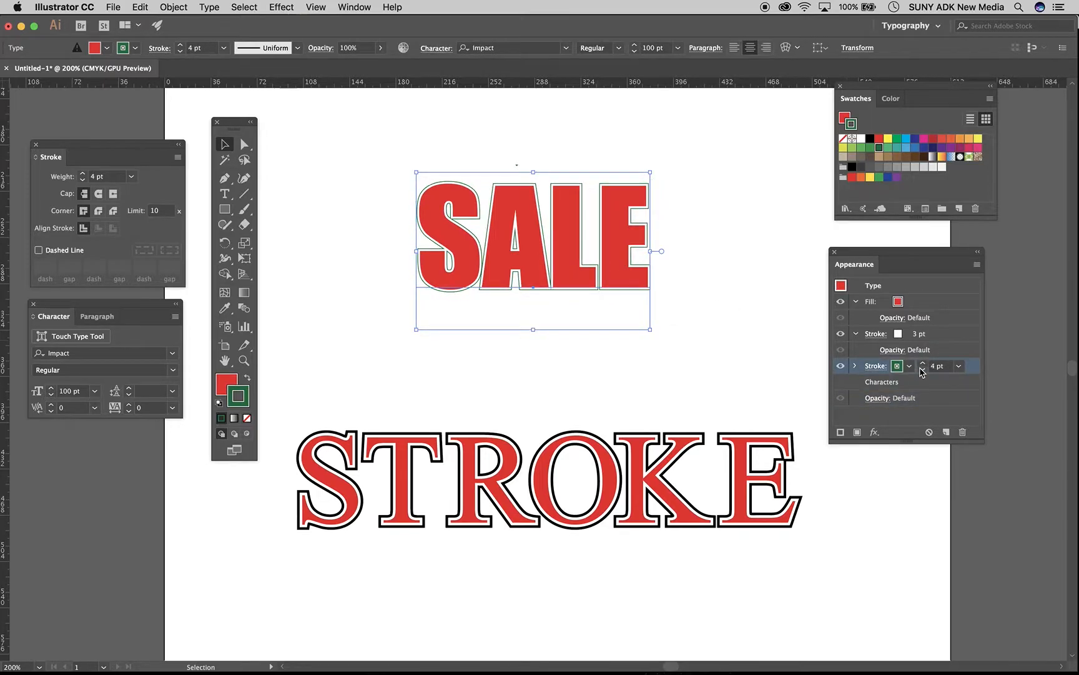
# - Raise the SALE word's green stroke weight to 11 pt and deselect the word
pyautogui.click(922, 364)
pyautogui.click(923, 363)
pyautogui.click(922, 363)
pyautogui.click(922, 363)
pyautogui.click(923, 364)
pyautogui.click(923, 363)
pyautogui.click(923, 363)
pyautogui.click(590, 145)
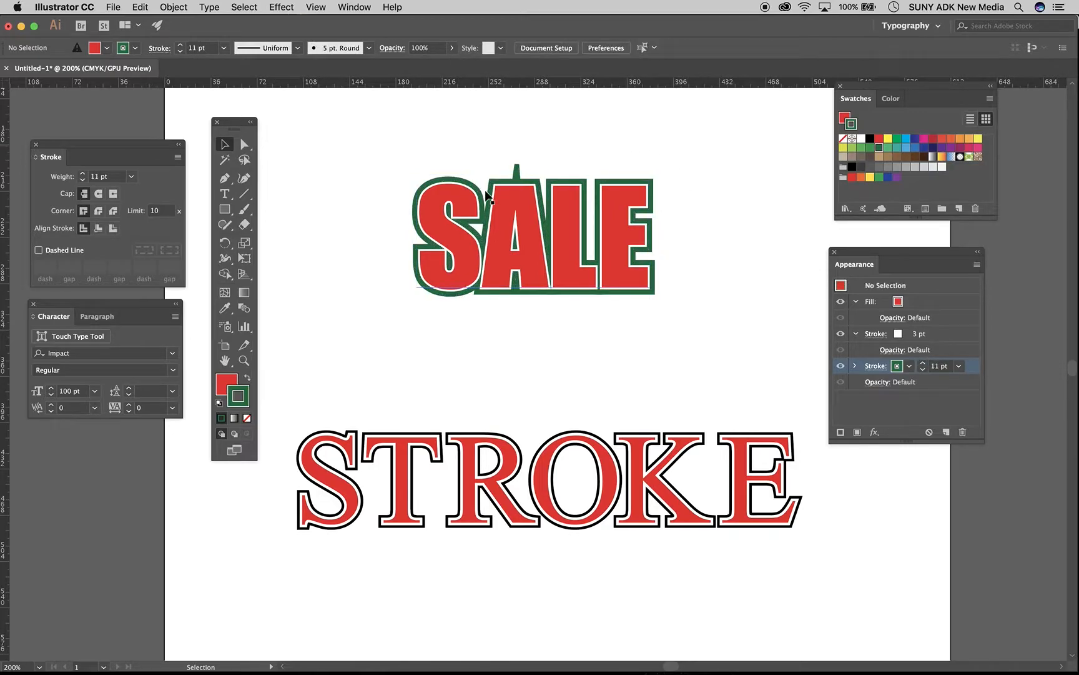
# - Temporarily hide the SALE word's red fill and white stroke to examine the corner spike on the A, and restore both
pyautogui.scroll(3, 485, 190)
pyautogui.scroll(5, 485, 190)
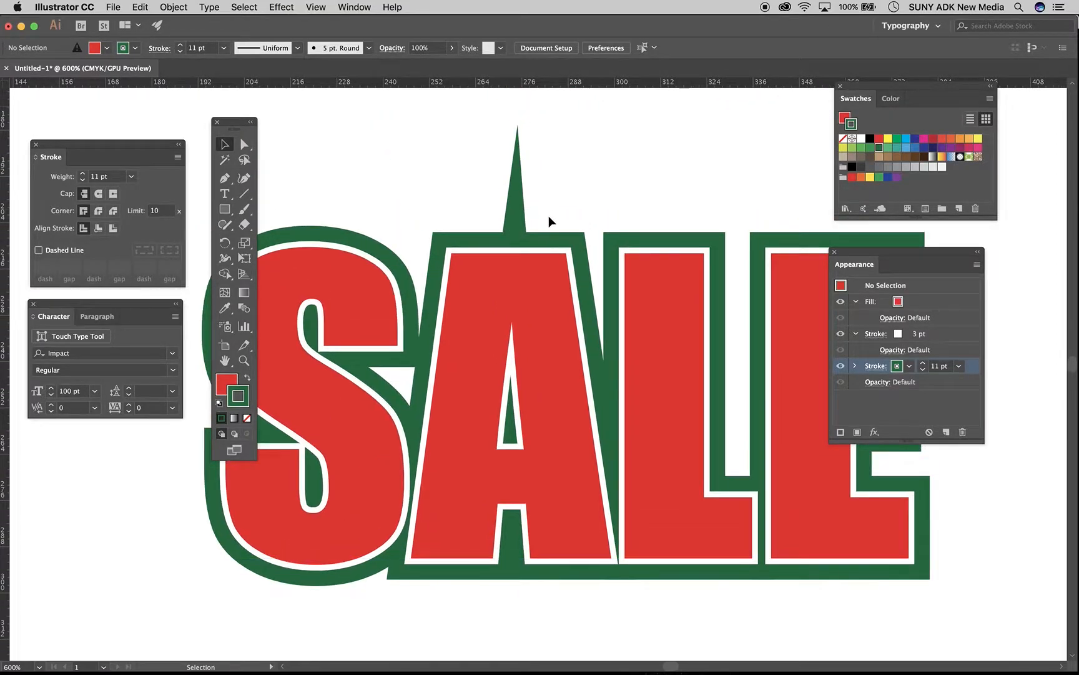
pyautogui.click(840, 306)
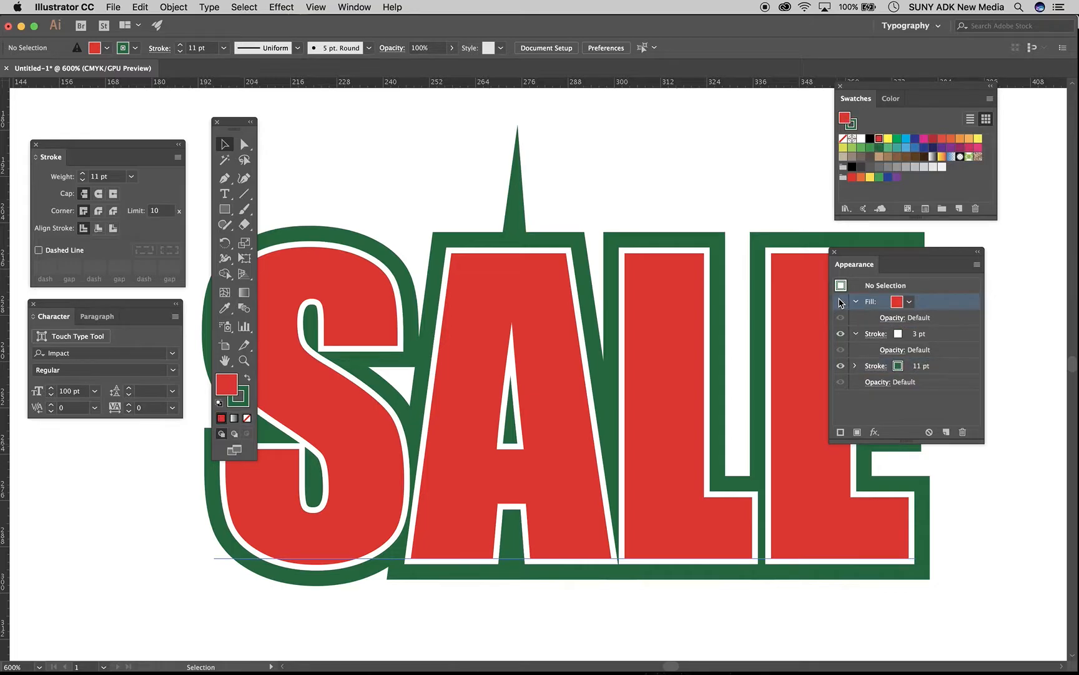
pyautogui.click(840, 337)
pyautogui.click(609, 278)
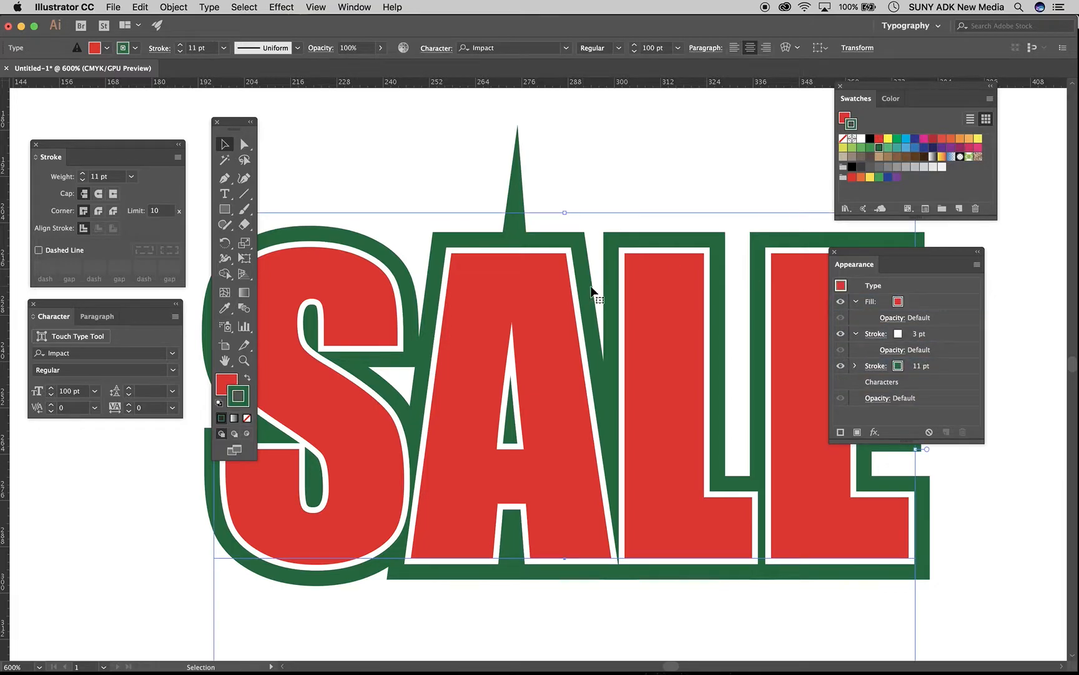
pyautogui.click(841, 302)
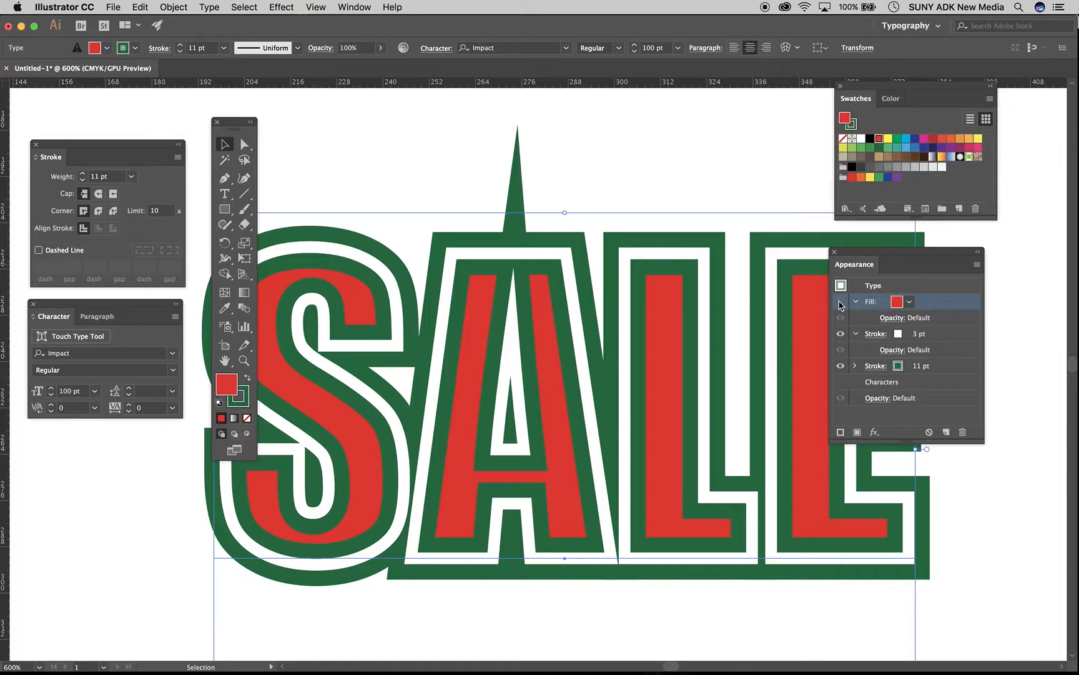
pyautogui.click(841, 333)
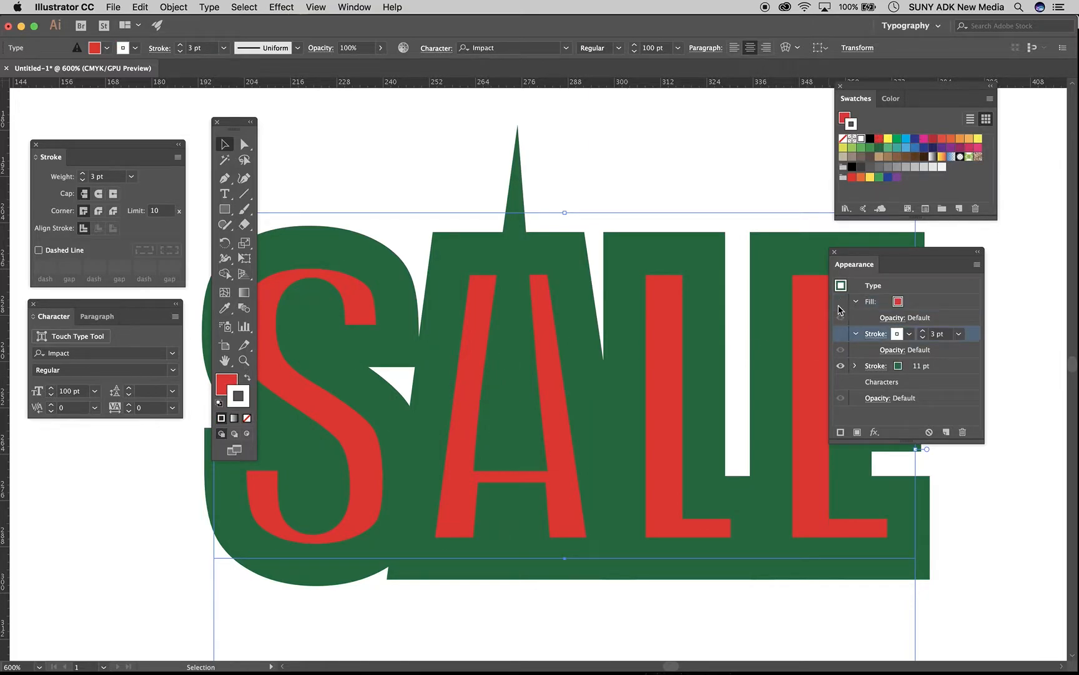
pyautogui.click(841, 334)
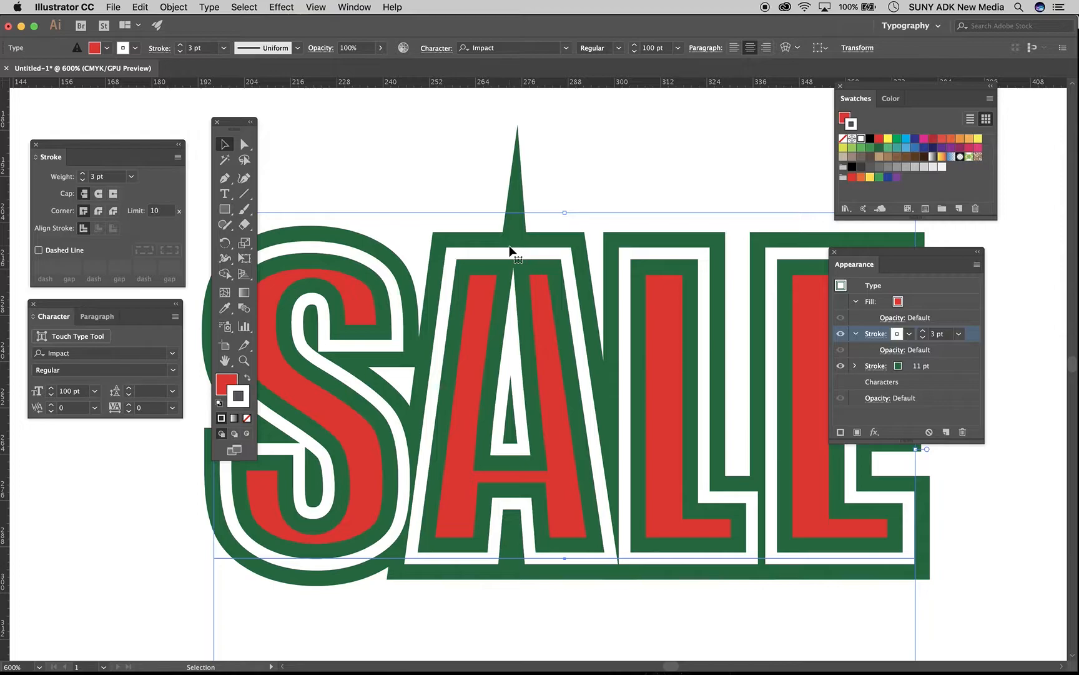
pyautogui.click(839, 305)
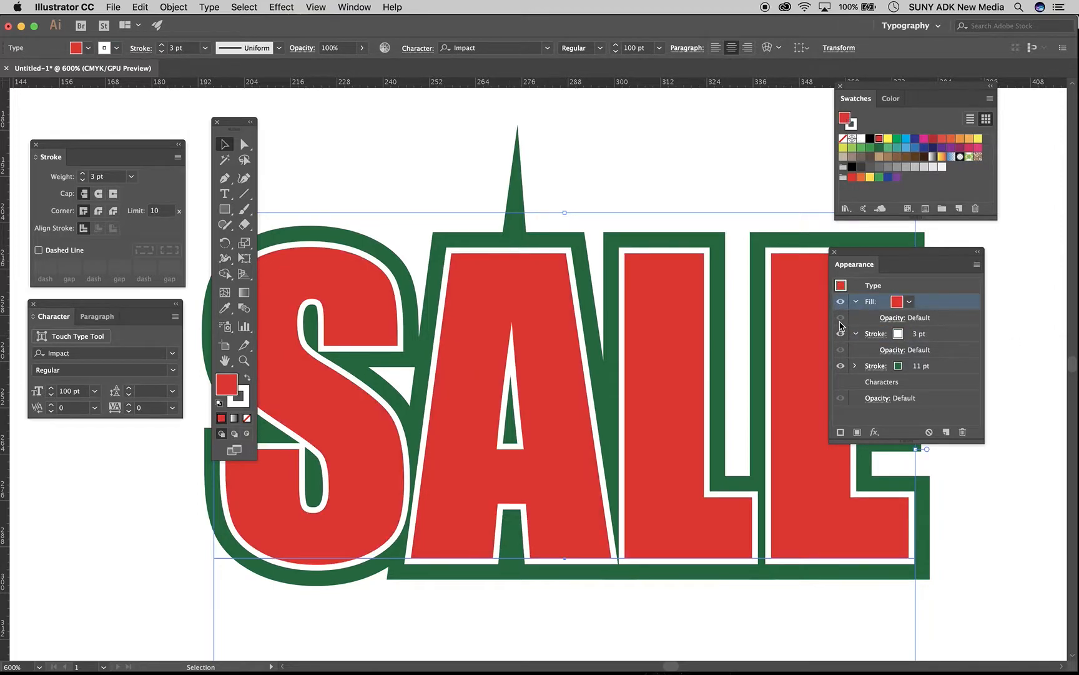
# - Set the SALE word's font to Helvetica and deselect the text
pyautogui.press('super+minus')
pyautogui.press('super+minus')
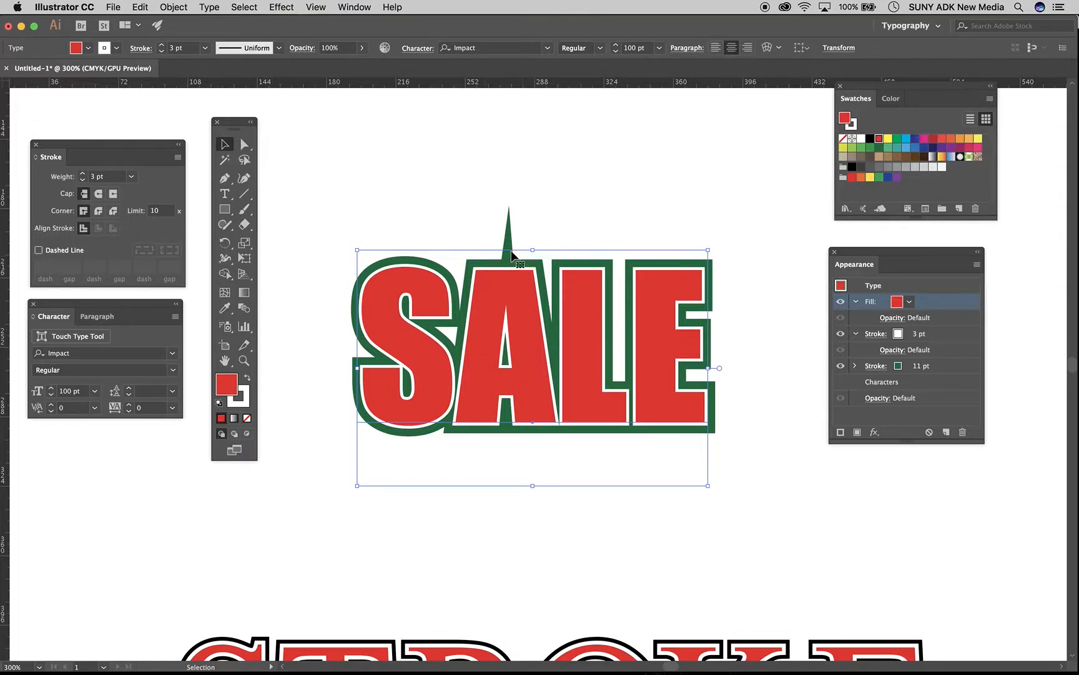
pyautogui.click(99, 353)
pyautogui.write('hel')
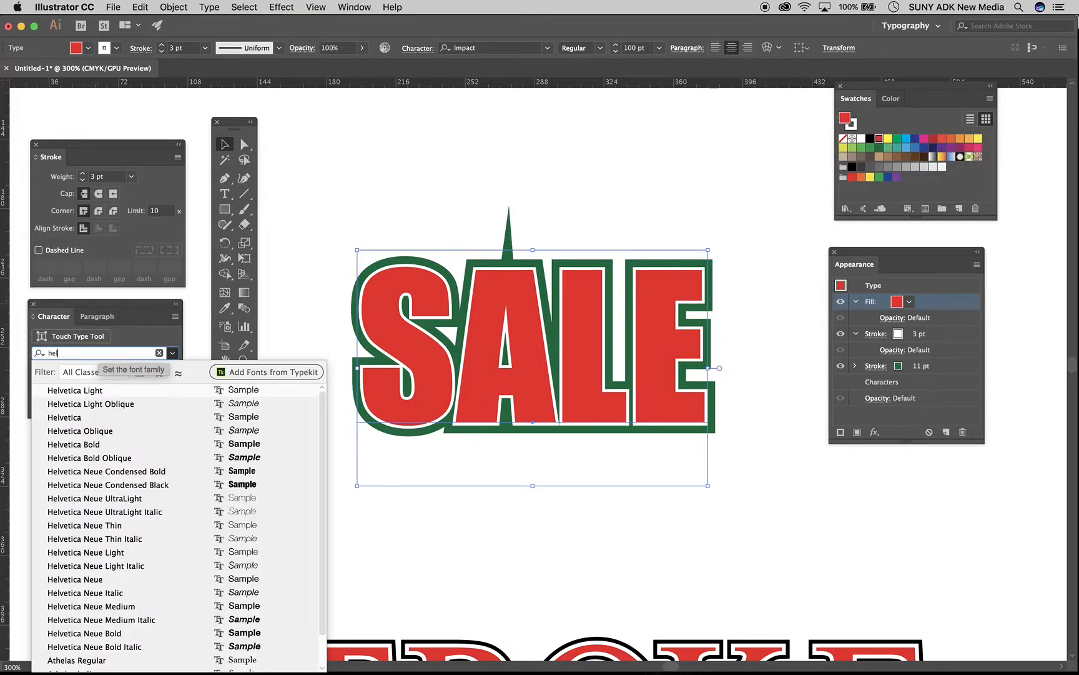
pyautogui.click(68, 422)
pyautogui.click(423, 131)
pyautogui.press('super+minus')
pyautogui.press('super+plus')
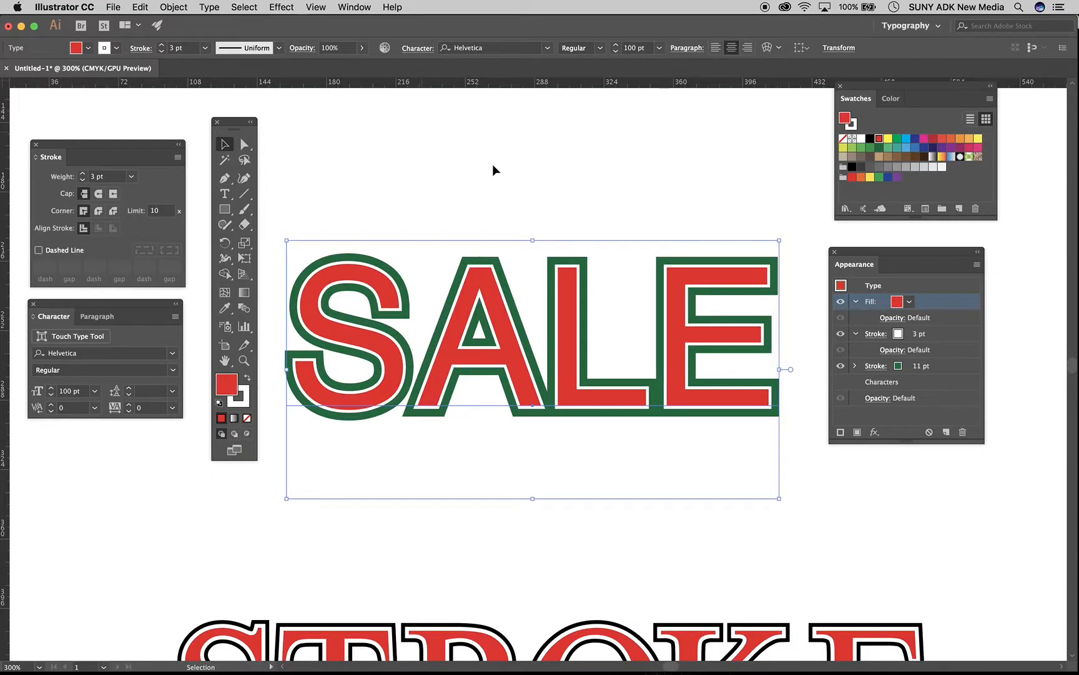
pyautogui.click(493, 165)
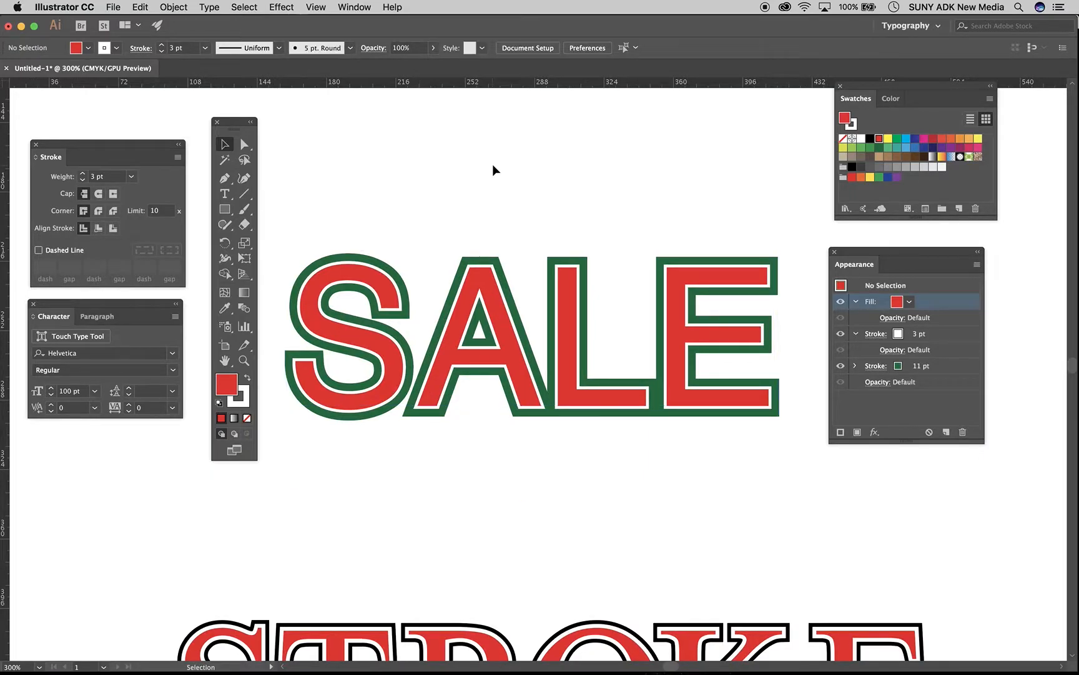
# - Set the SALE word's font style to Bold and deselect it
pyautogui.click(509, 353)
pyautogui.click(173, 370)
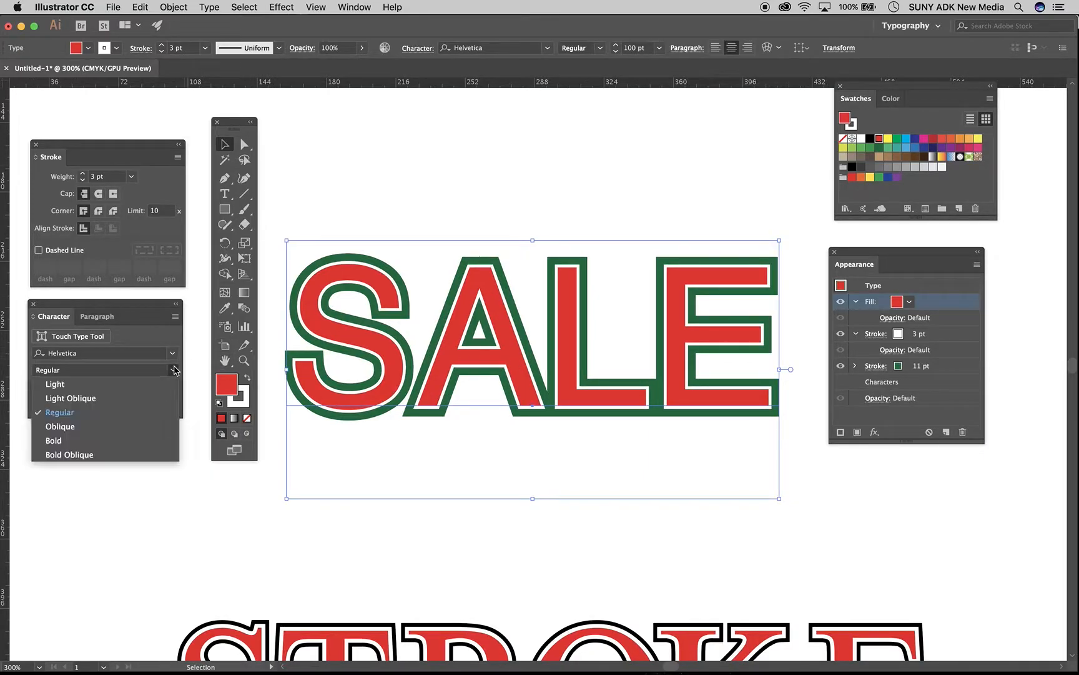
pyautogui.click(128, 442)
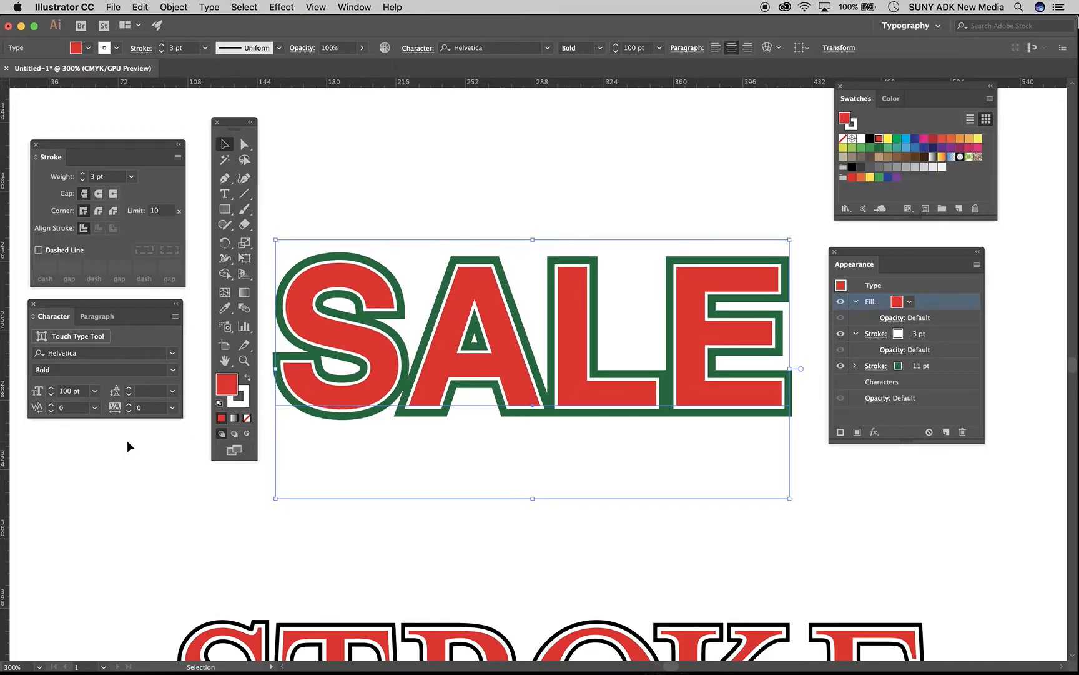
pyautogui.click(545, 232)
# - Lower the SALE word's green stroke weight to 10 pt and deselect the word
pyautogui.click(520, 337)
pyautogui.click(940, 366)
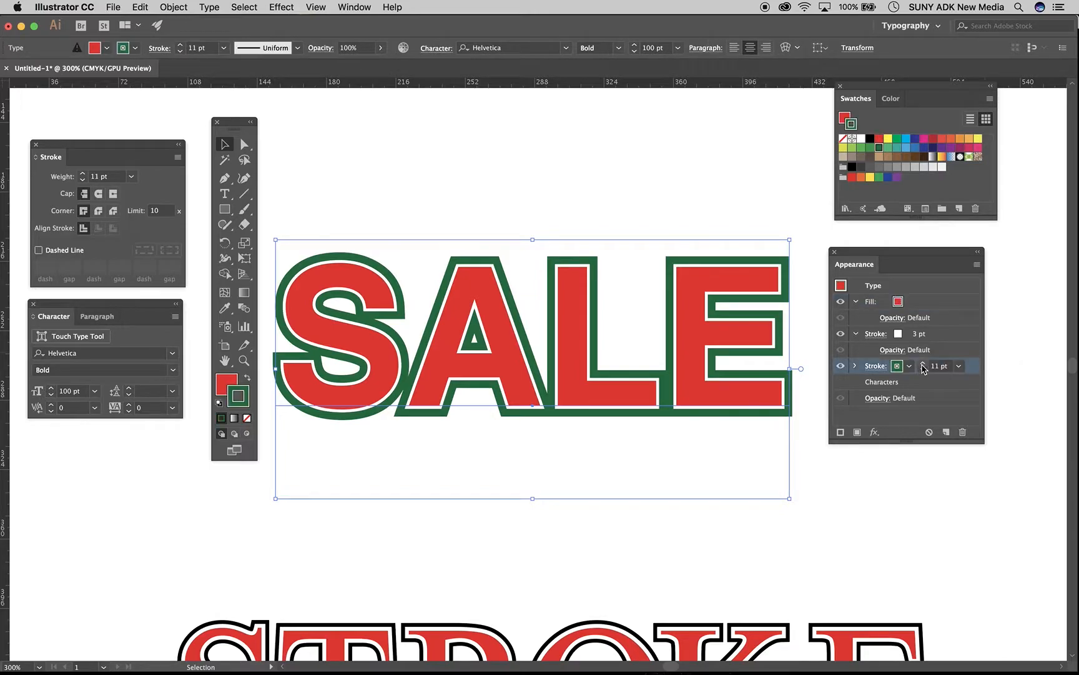
pyautogui.click(923, 369)
pyautogui.click(923, 370)
pyautogui.click(923, 363)
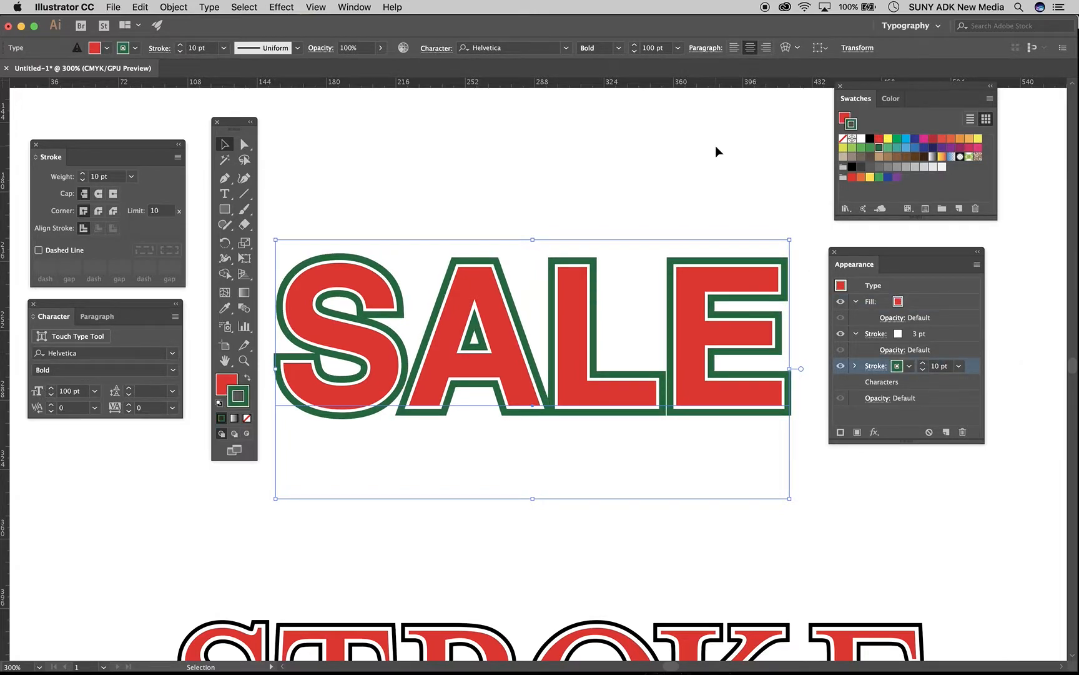
pyautogui.click(716, 148)
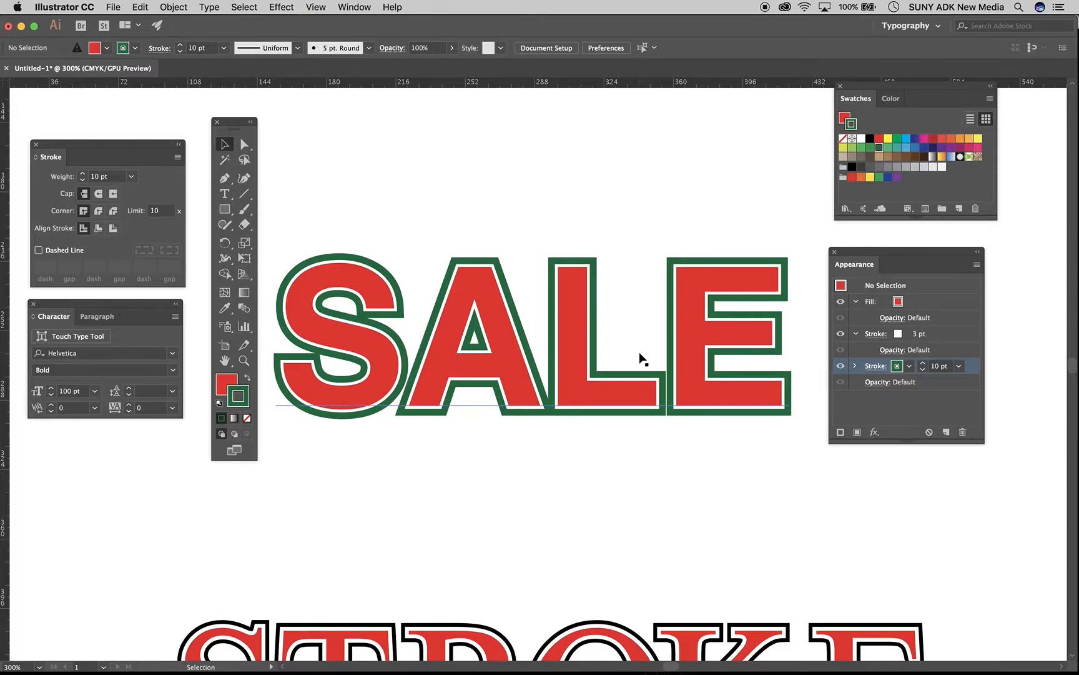
# - Adjust the kerning between the letters of SALE, tightening the L–E pair to -20
pyautogui.press('t')
pyautogui.click(671, 366)
pyautogui.hotkey('shift', 'Left')
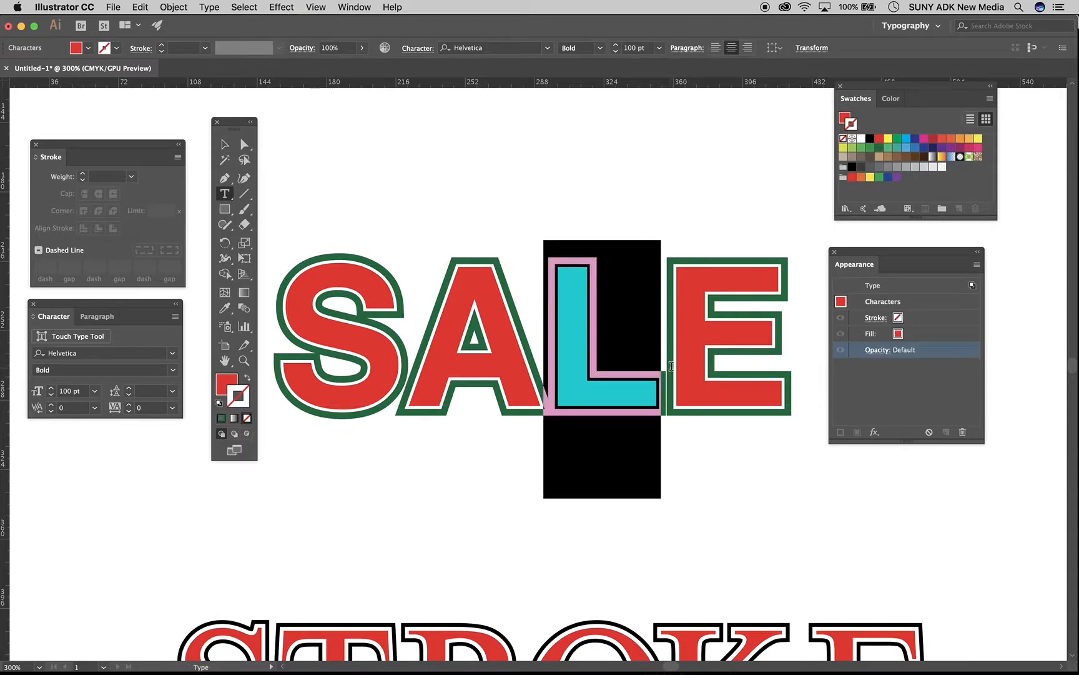
pyautogui.press('Right')
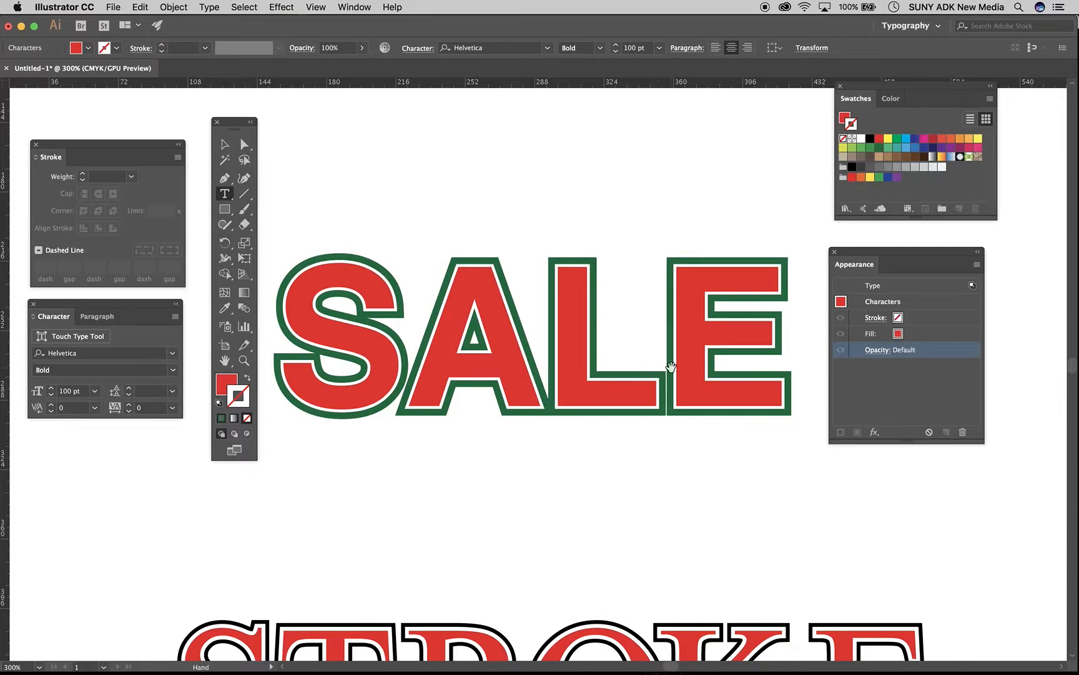
pyautogui.hotkey('alt', 'Left')
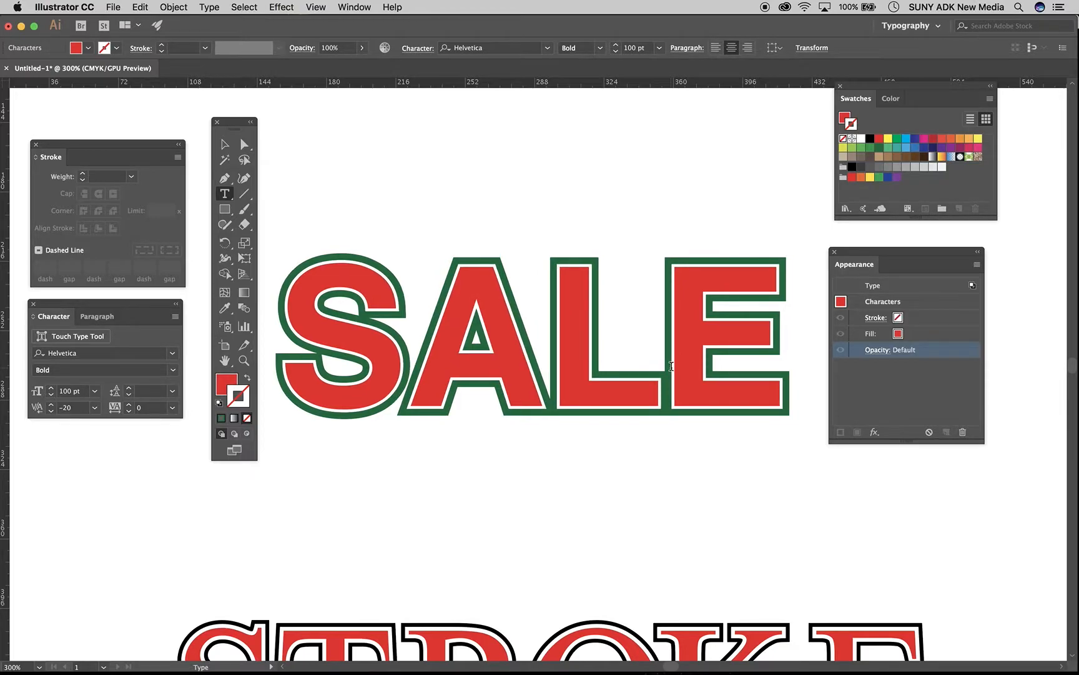
pyautogui.hotkey('alt', 'Right')
pyautogui.hotkey('alt', 'Right')
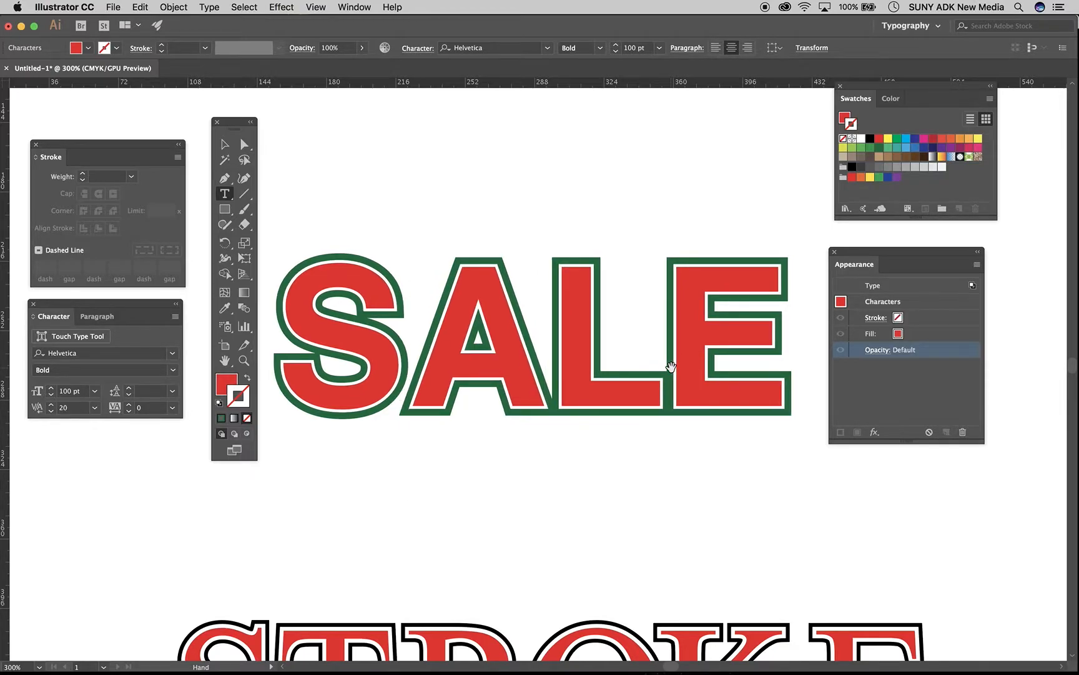
pyautogui.press('Left')
pyautogui.press('Left')
pyautogui.hotkey('alt', 'Left')
pyautogui.click(225, 144)
# - Raise the SALE word's white stroke weight to 5 pt and deselect the word
pyautogui.click(538, 270)
pyautogui.click(559, 258)
pyautogui.click(933, 334)
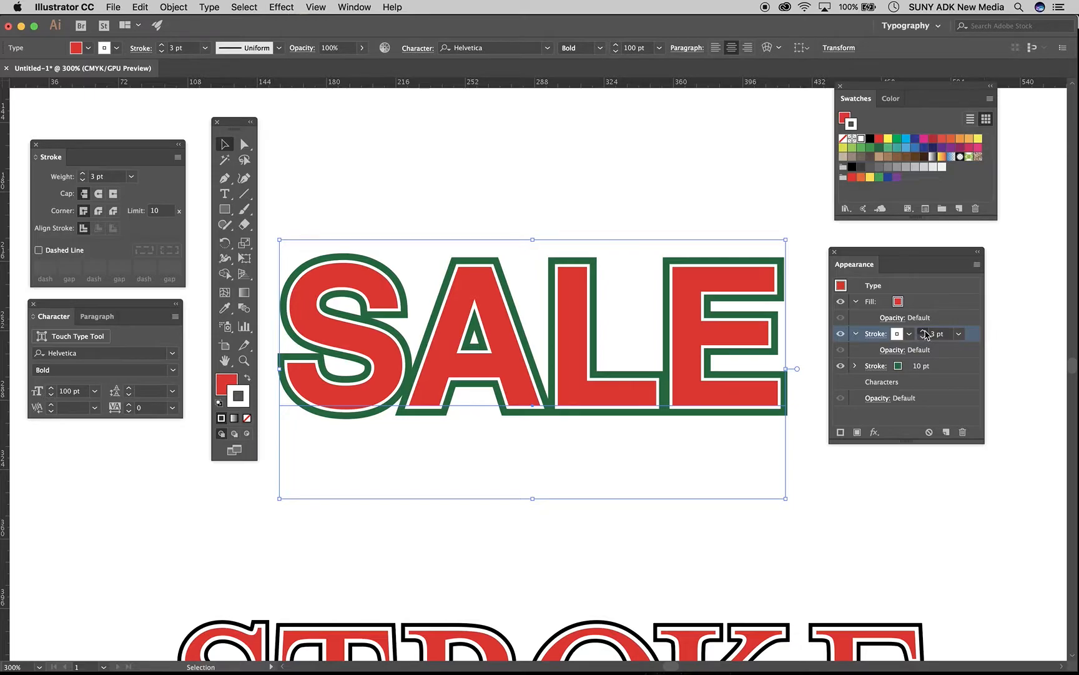
pyautogui.click(924, 331)
pyautogui.click(924, 331)
pyautogui.click(607, 177)
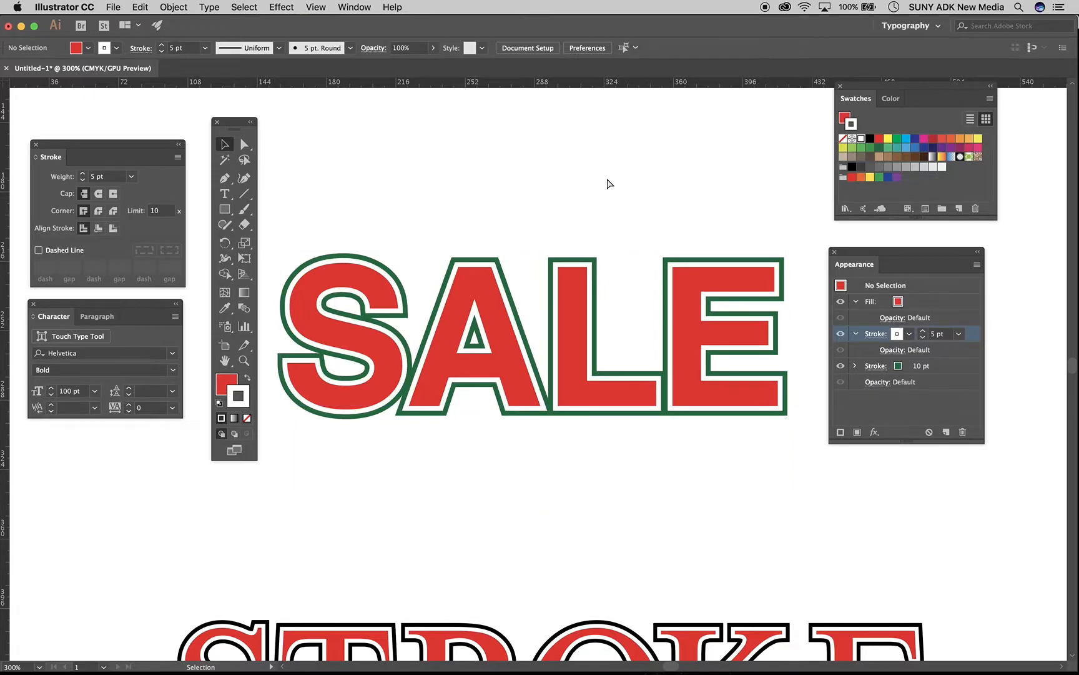
# - Copy the SALE word into a new default document and scale it up to about 139 pt
pyautogui.press('super+minus')
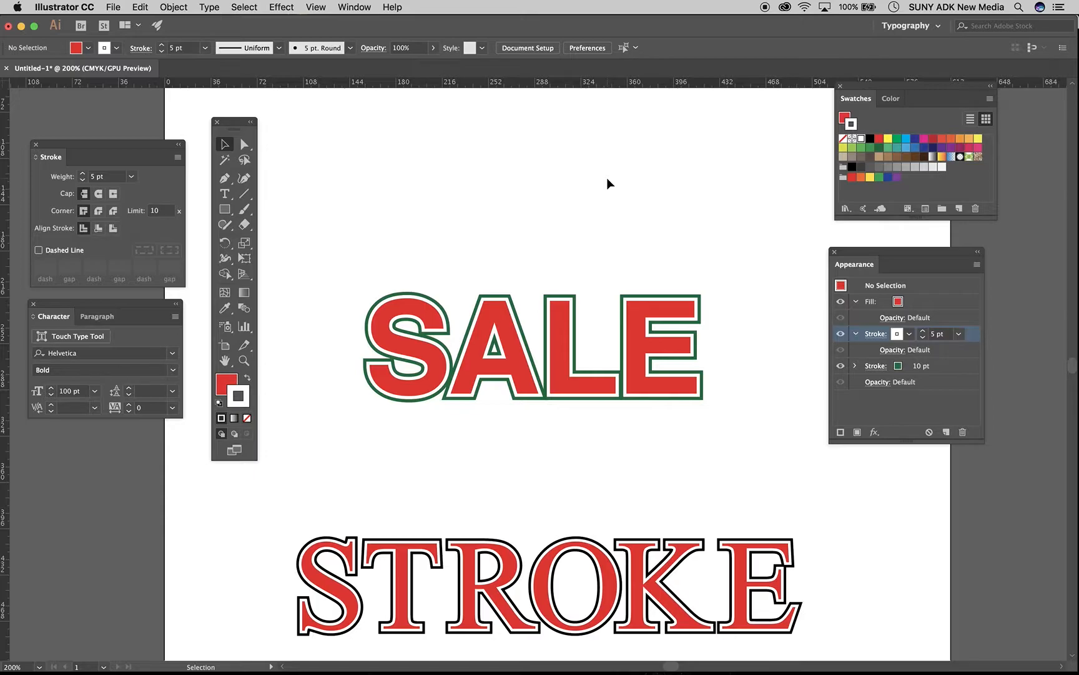
pyautogui.click(566, 356)
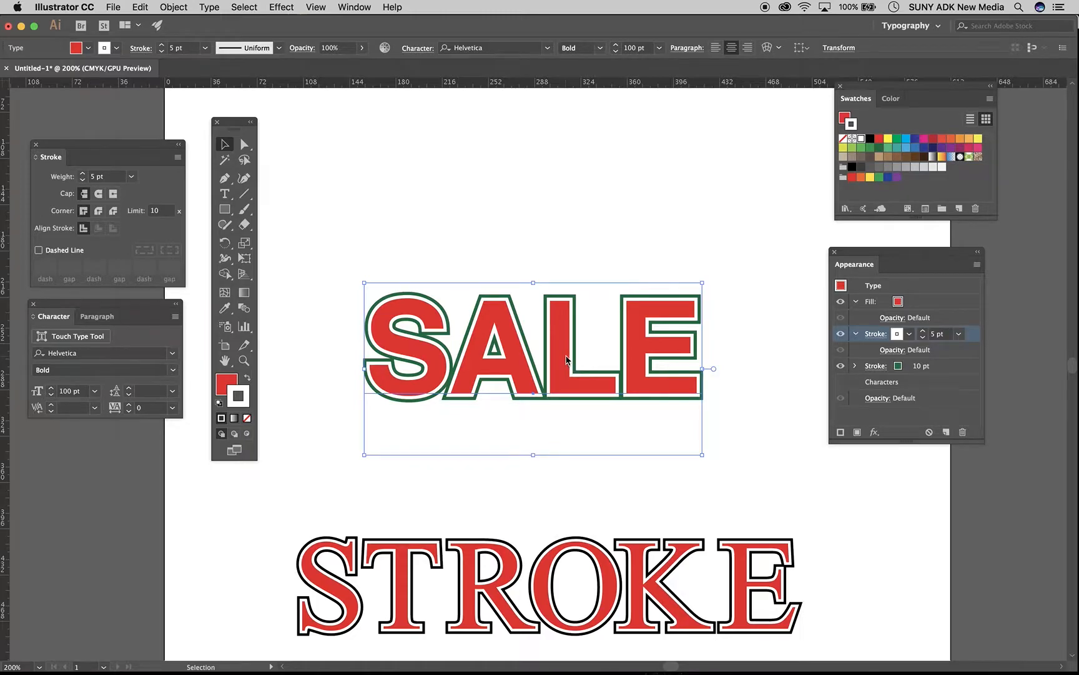
pyautogui.press('super+n')
pyautogui.press('Return')
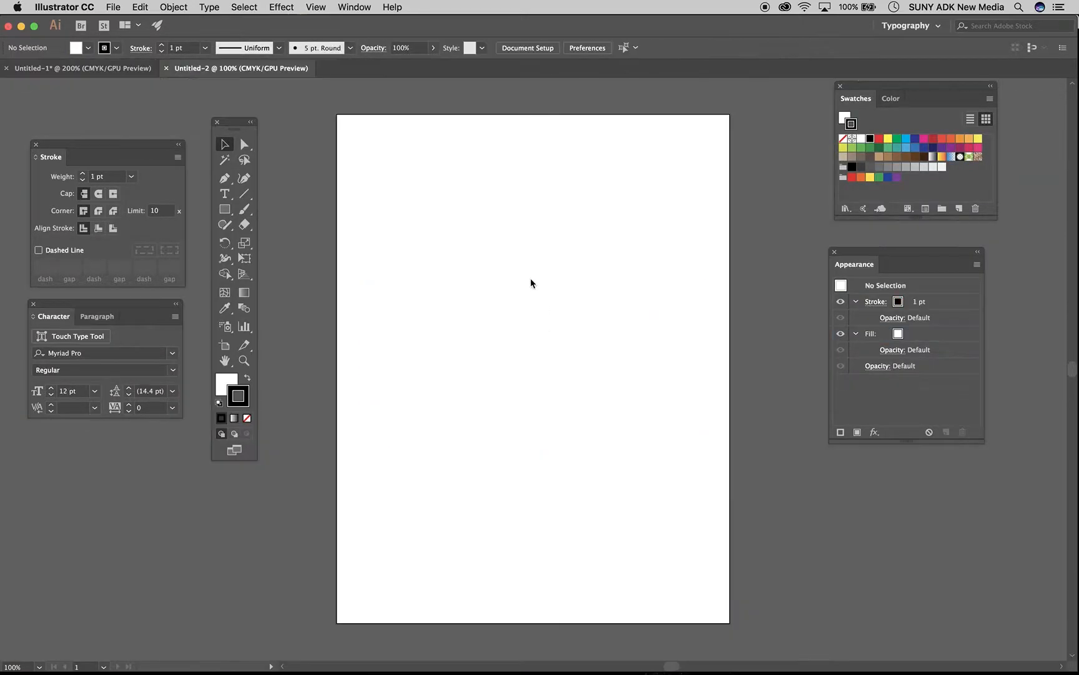
pyautogui.hotkey('ctrl', 'v')
pyautogui.moveTo(621, 320); pyautogui.dragTo(670, 292)
# - Replace the word SALE in the new document with "Editable" and finish text editing
pyautogui.doubleClick(562, 337)
pyautogui.press('super+a')
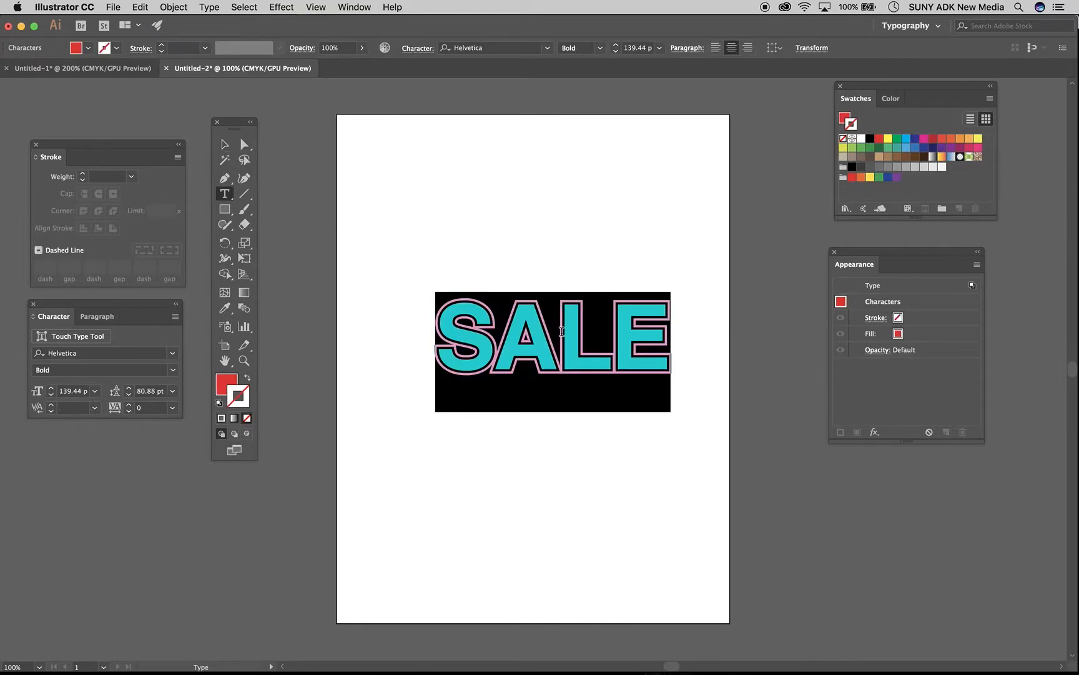
pyautogui.write('Editable')
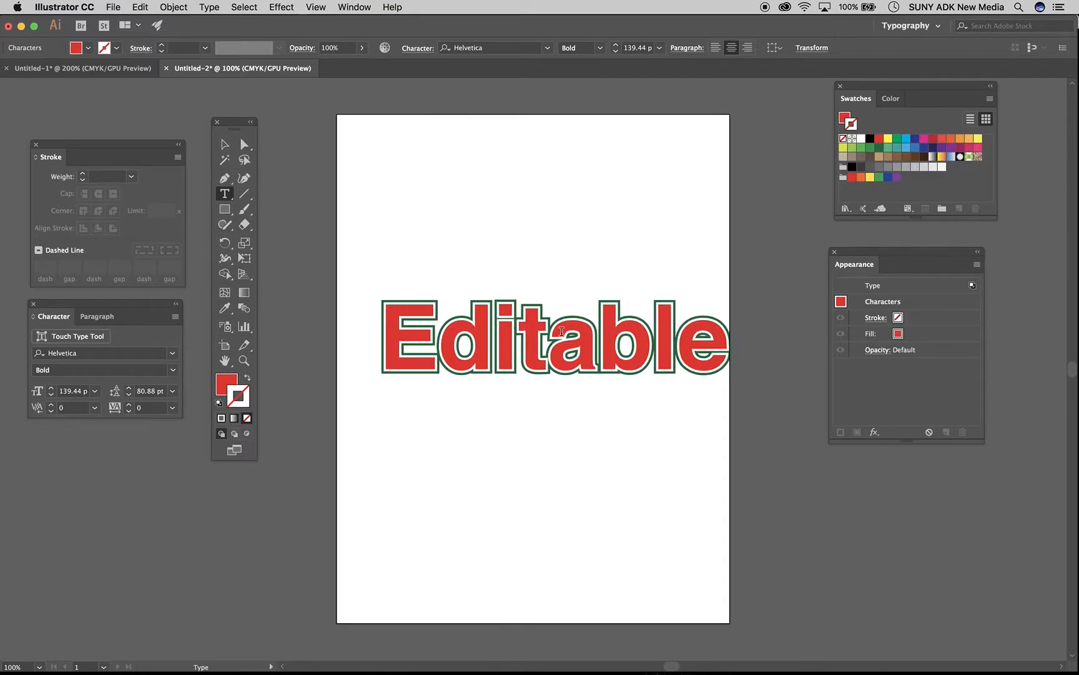
pyautogui.click(225, 144)
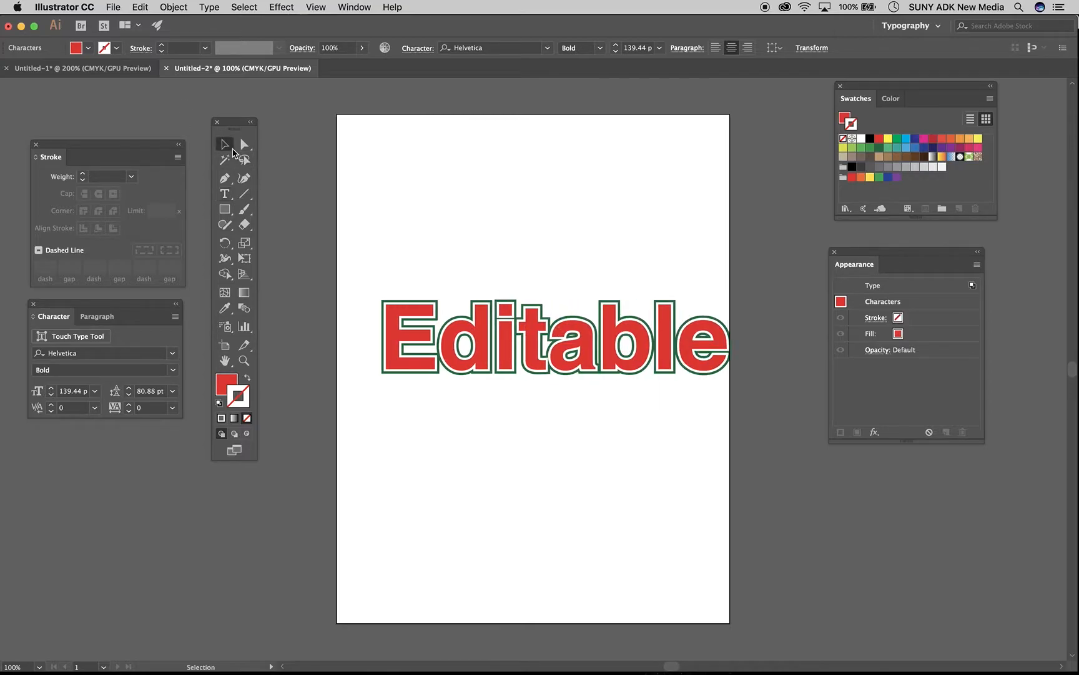
# - Set the "Editable" word's font to Phosphate with the Solid style
pyautogui.click(115, 354)
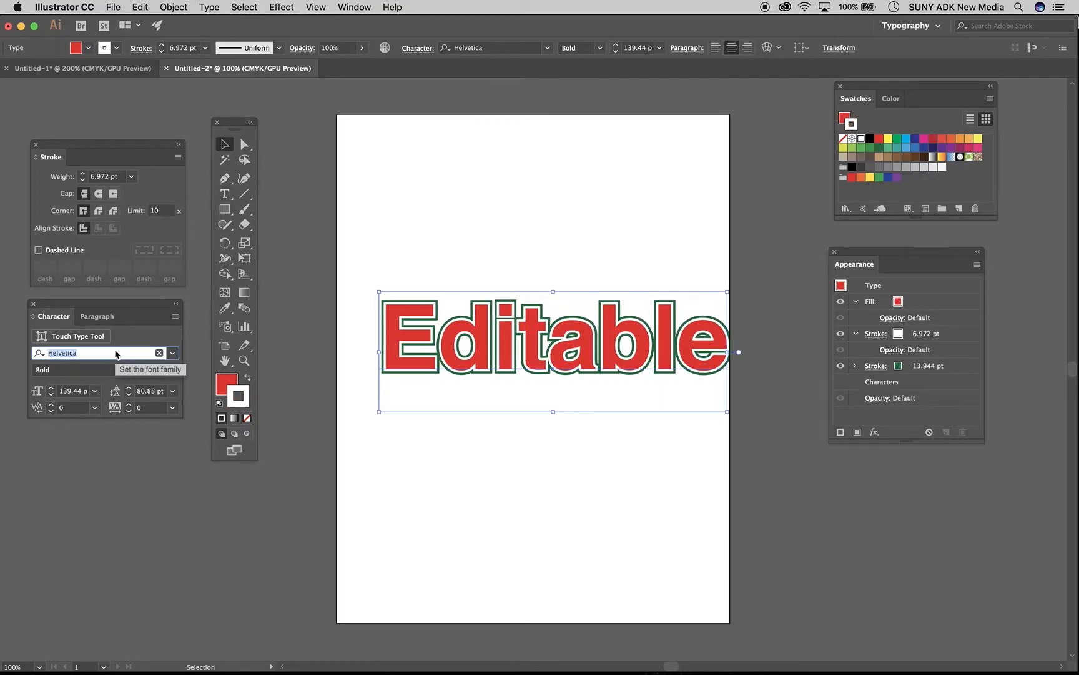
pyautogui.write('p')
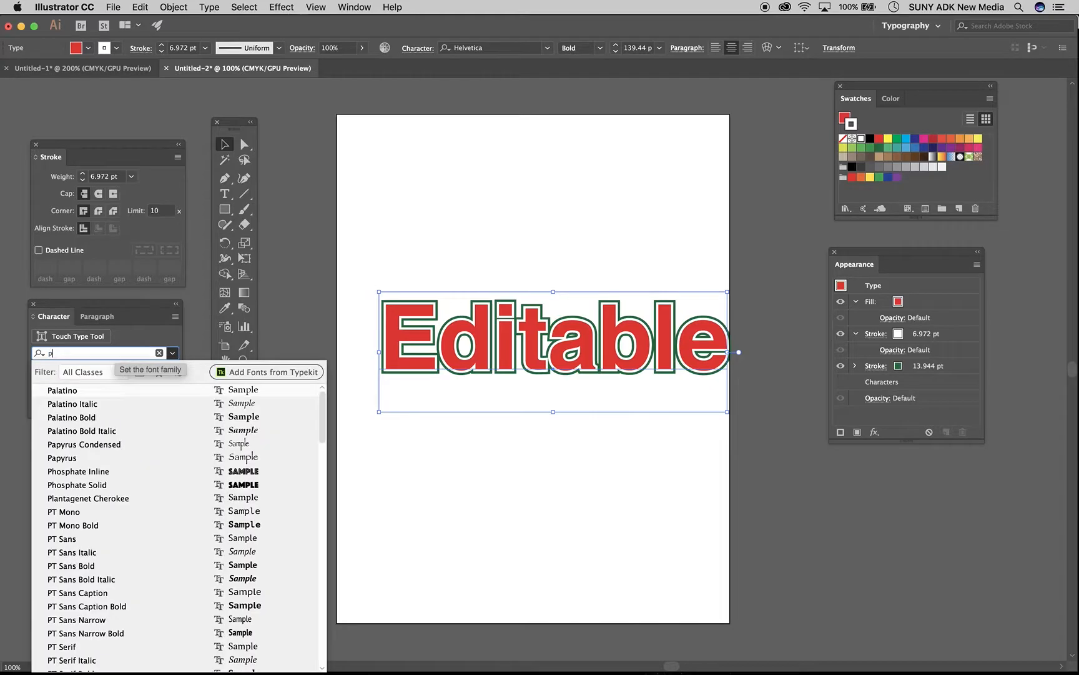
pyautogui.click(96, 470)
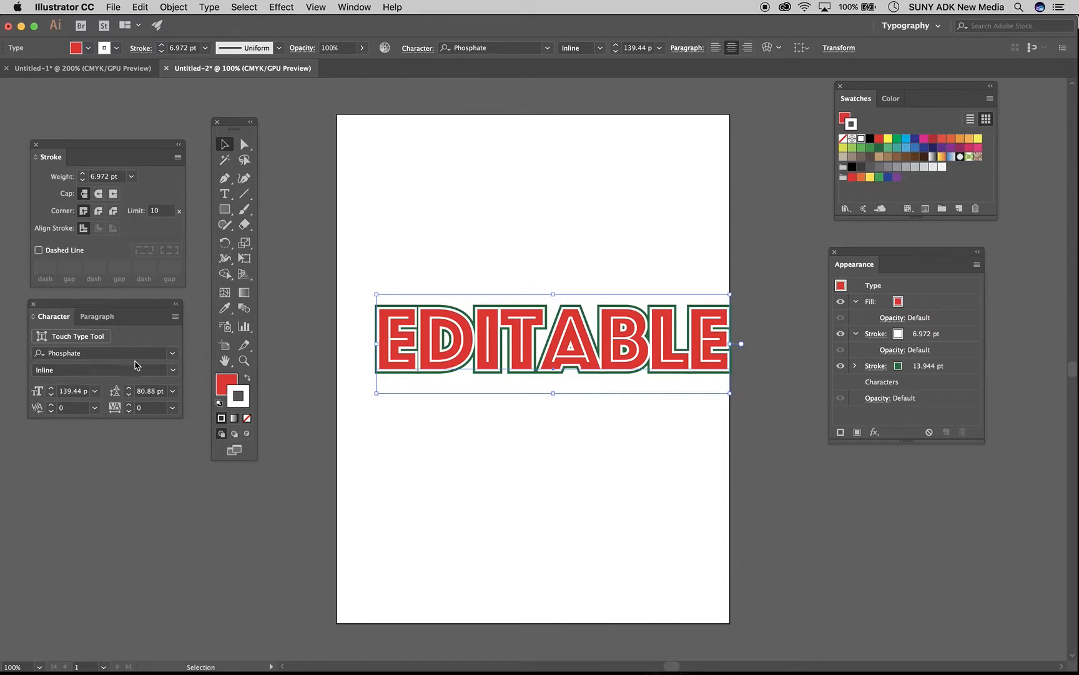
pyautogui.click(173, 372)
pyautogui.click(136, 399)
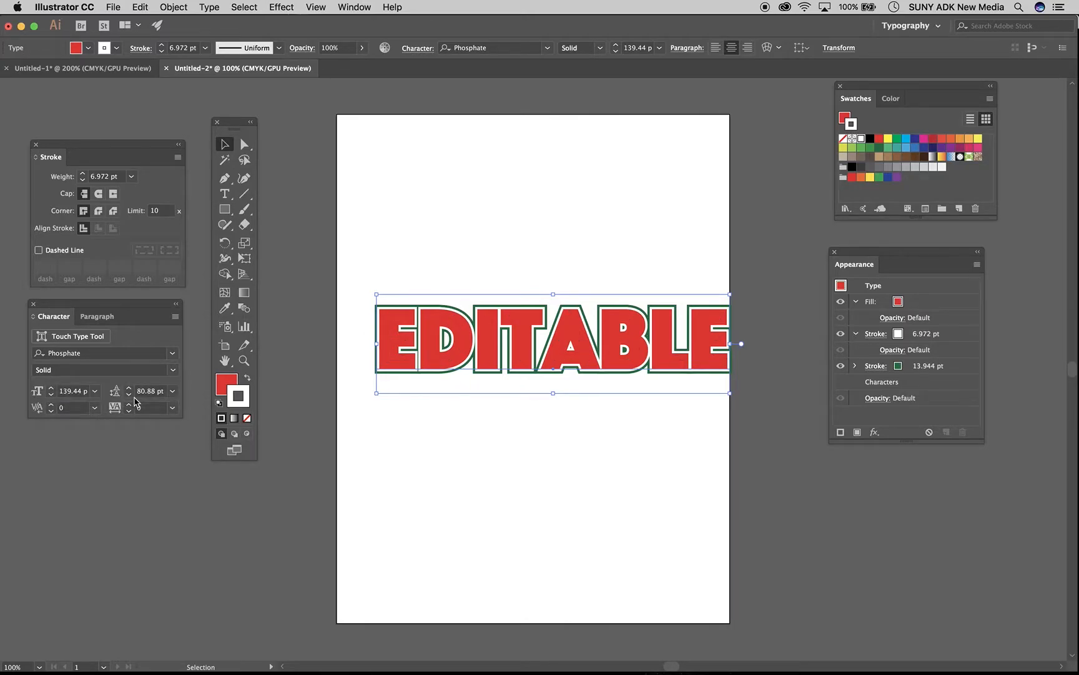
# - Browse the font previews on the "Editable" word, set its font to Arial Regular and deselect it
pyautogui.click(173, 353)
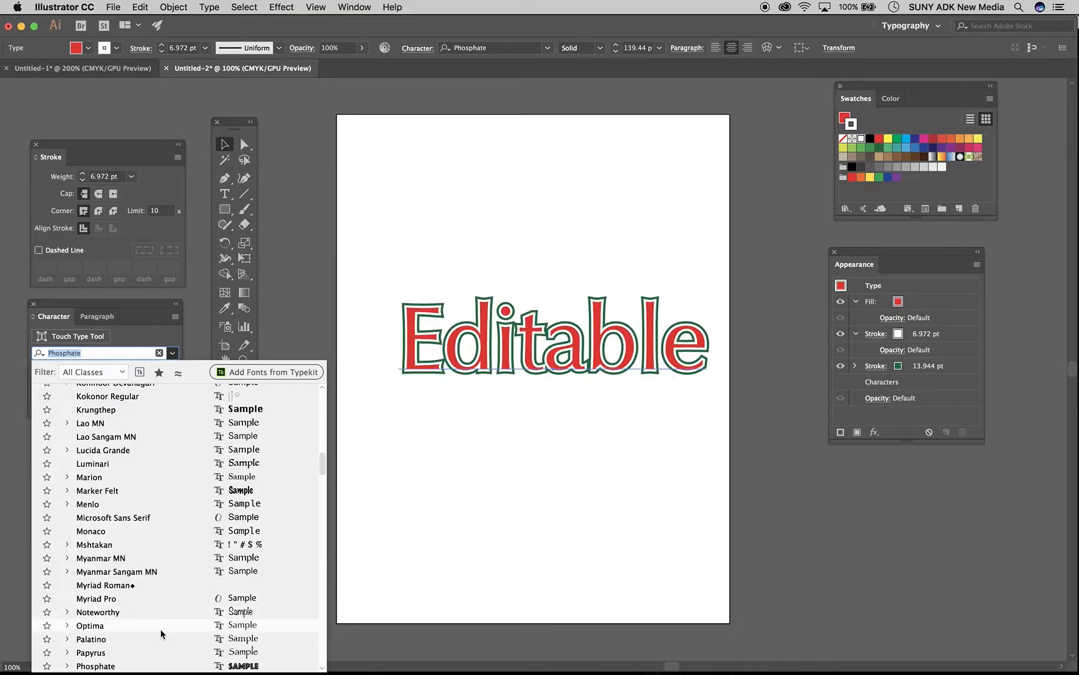
pyautogui.scroll(-5, 160, 631)
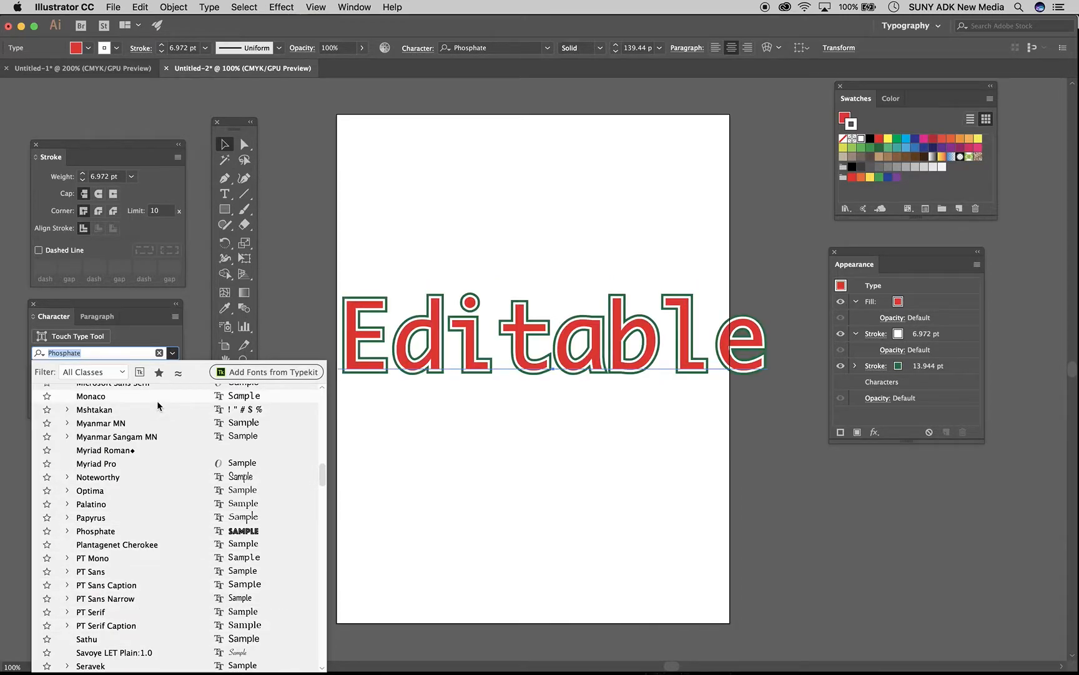
pyautogui.scroll(-5, 141, 565)
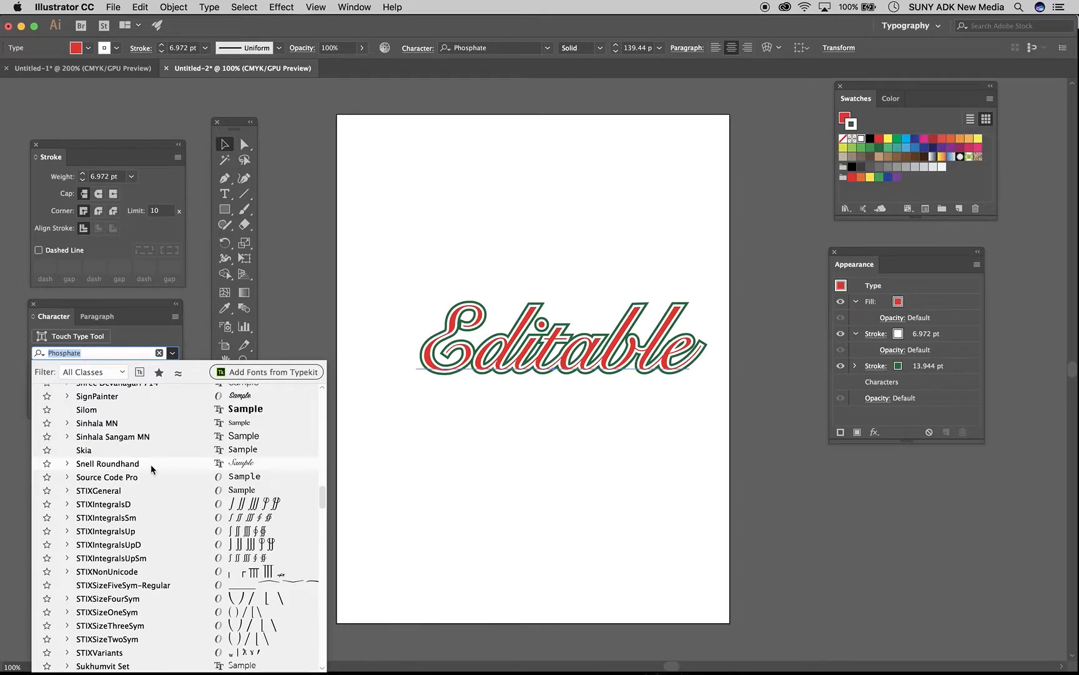
pyautogui.scroll(15, 151, 463)
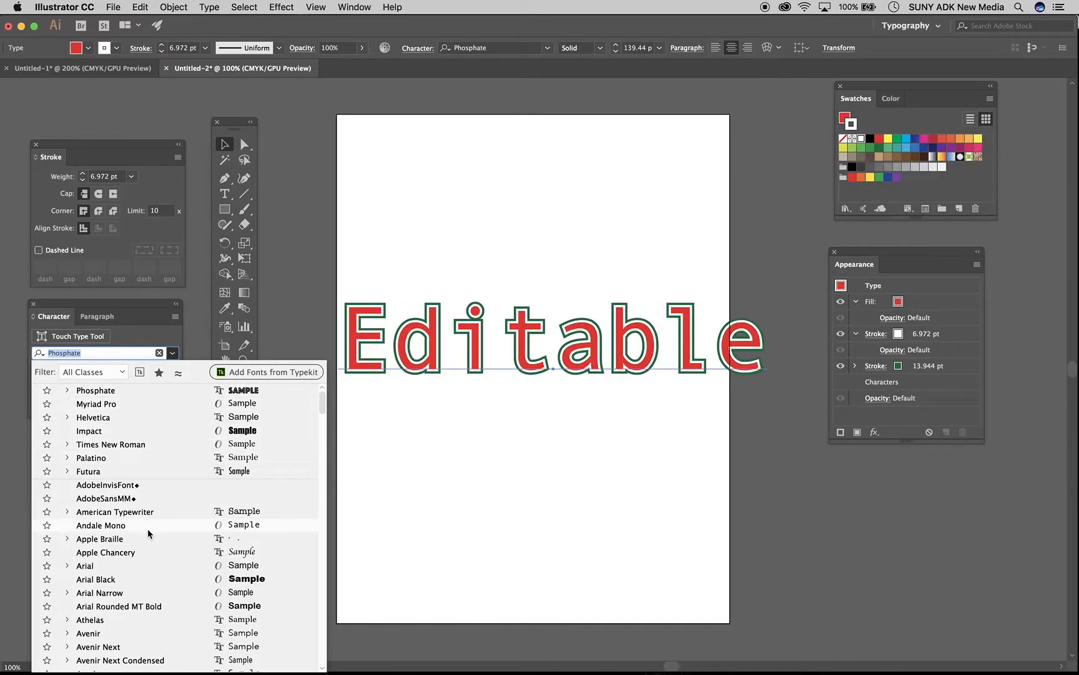
pyautogui.click(145, 566)
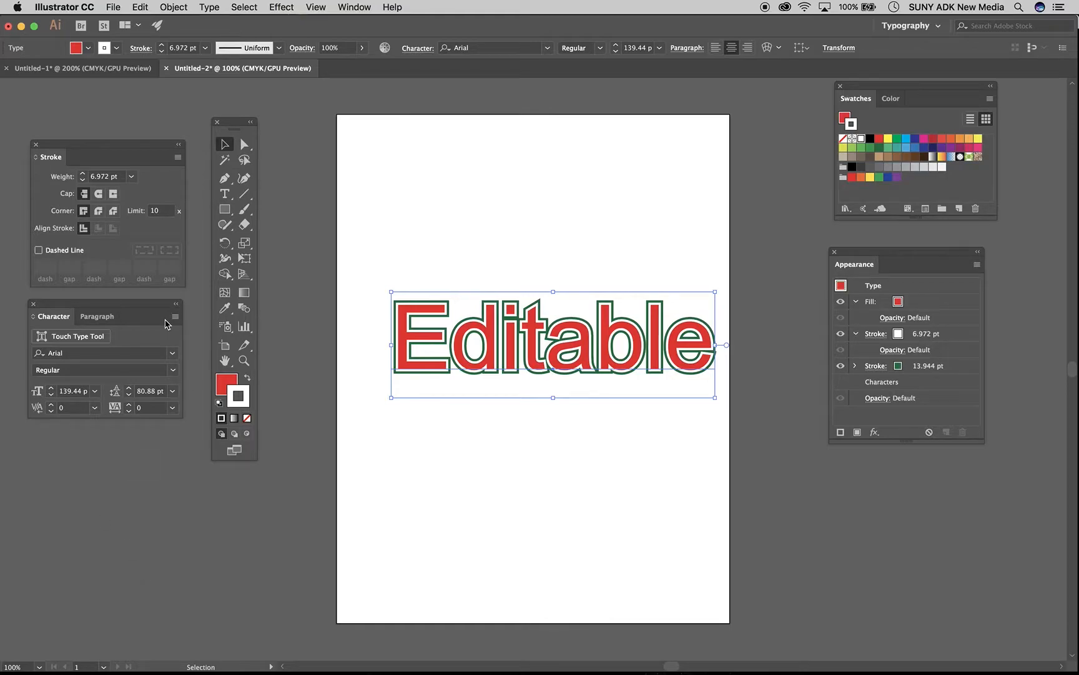
pyautogui.click(278, 181)
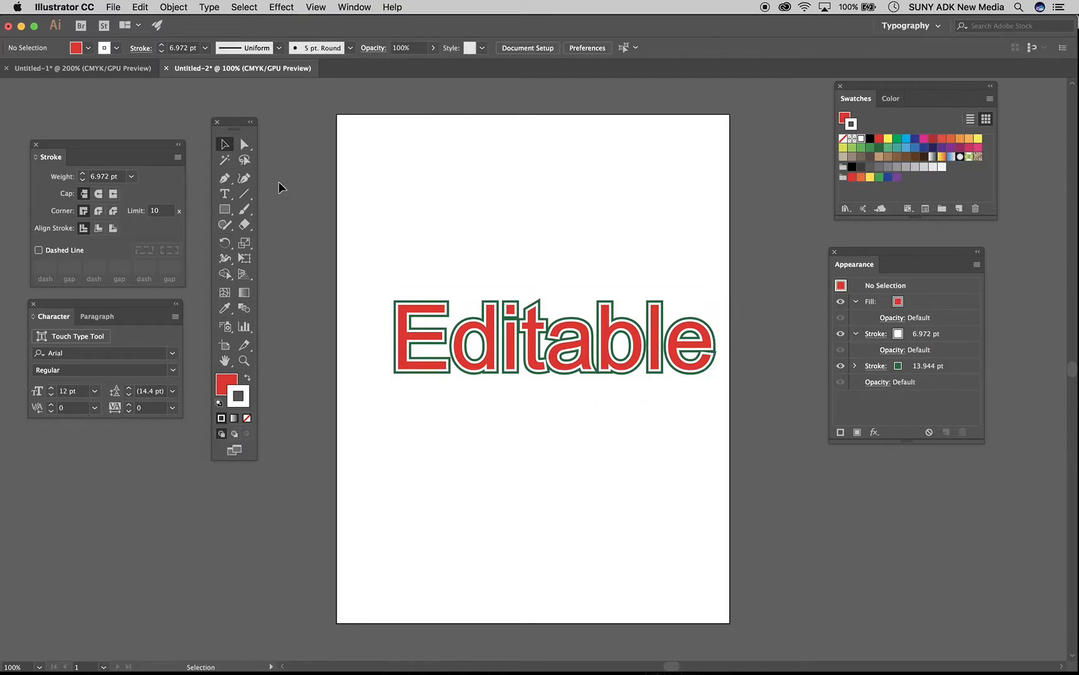
# - Recolor the "Editable" word's outer 13.944 pt stroke with the dark blue swatch and deselect the word
pyautogui.click(656, 345)
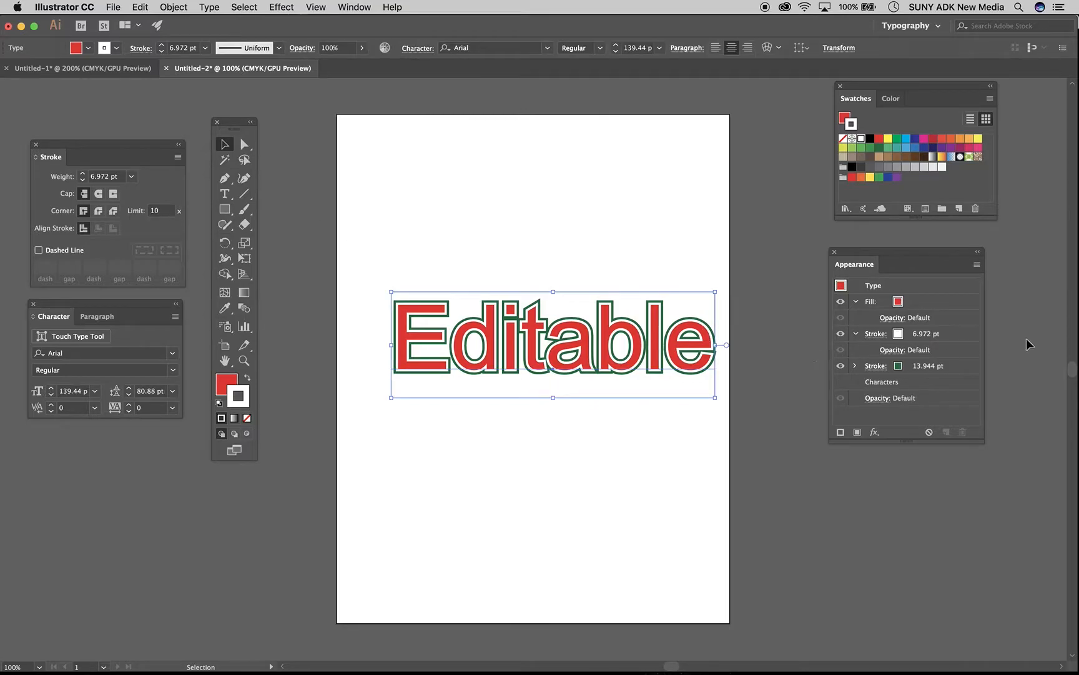
pyautogui.click(899, 368)
pyautogui.click(898, 367)
pyautogui.click(833, 387)
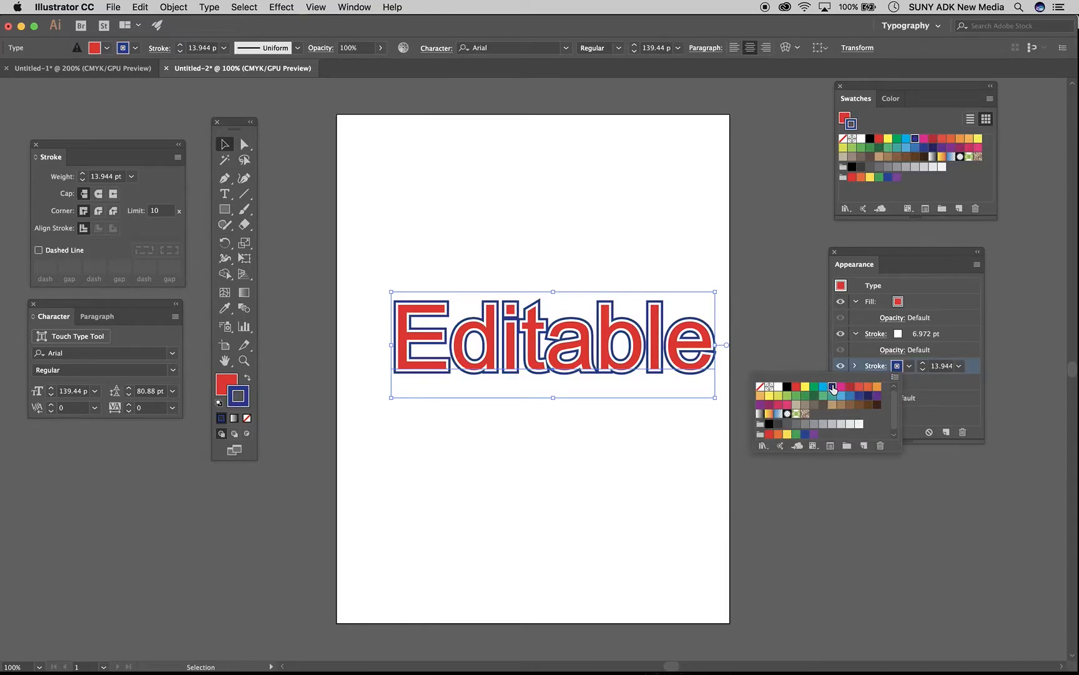
pyautogui.click(898, 337)
pyautogui.click(686, 198)
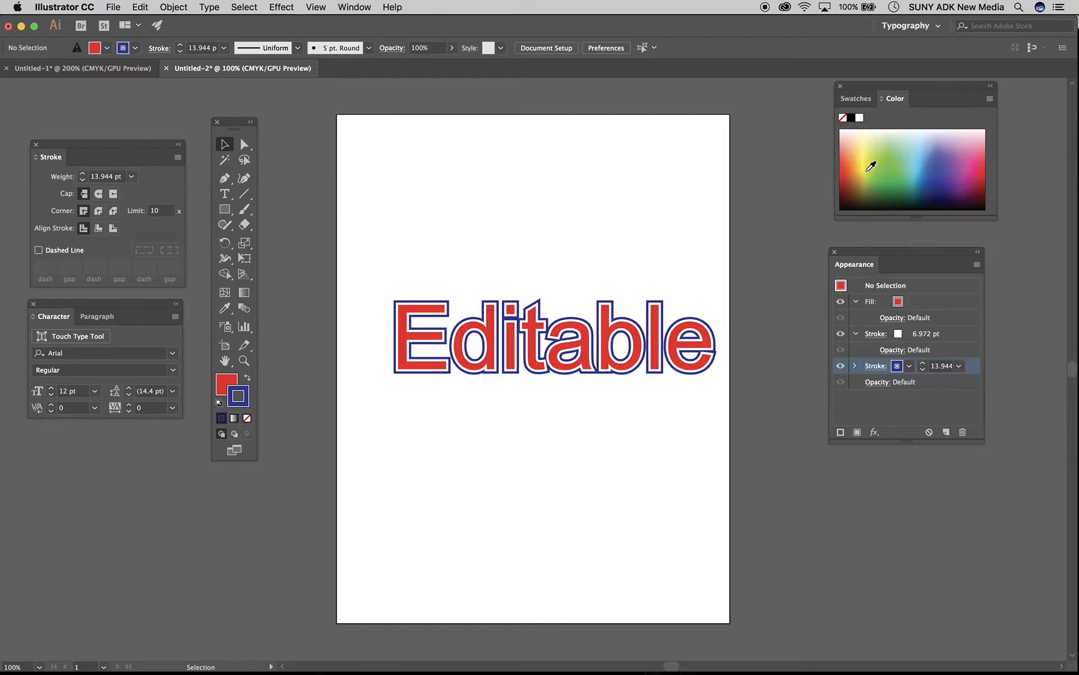
# - Show the Color panel's CMYK sliders and set the default stroke color's magenta to 45%
pyautogui.click(861, 99)
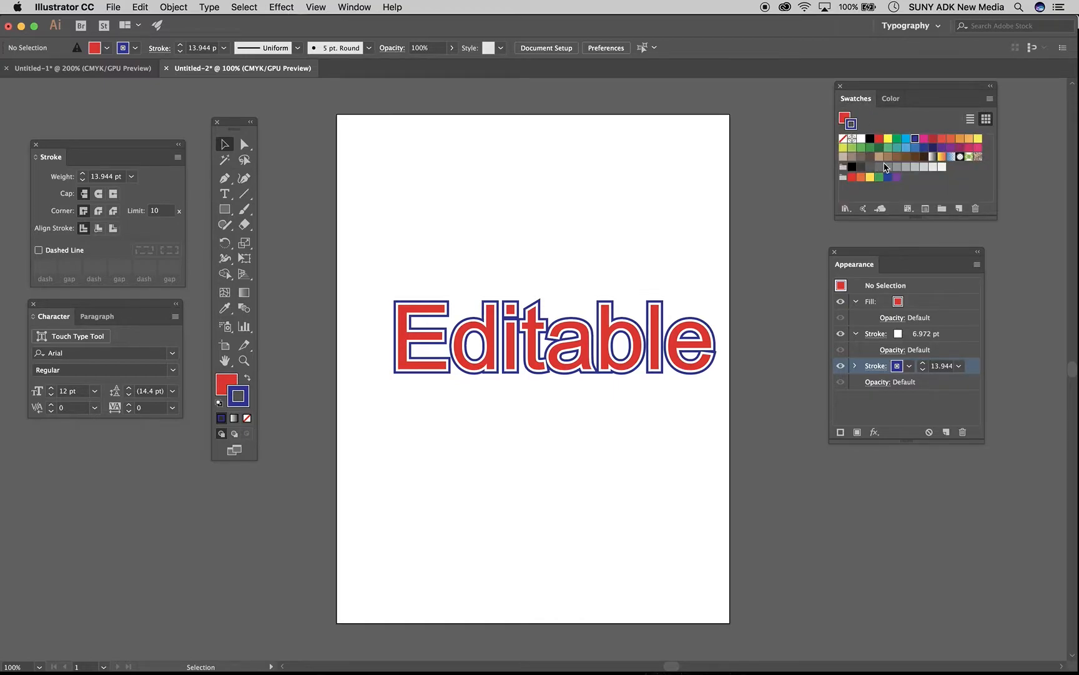
pyautogui.click(891, 99)
pyautogui.click(989, 99)
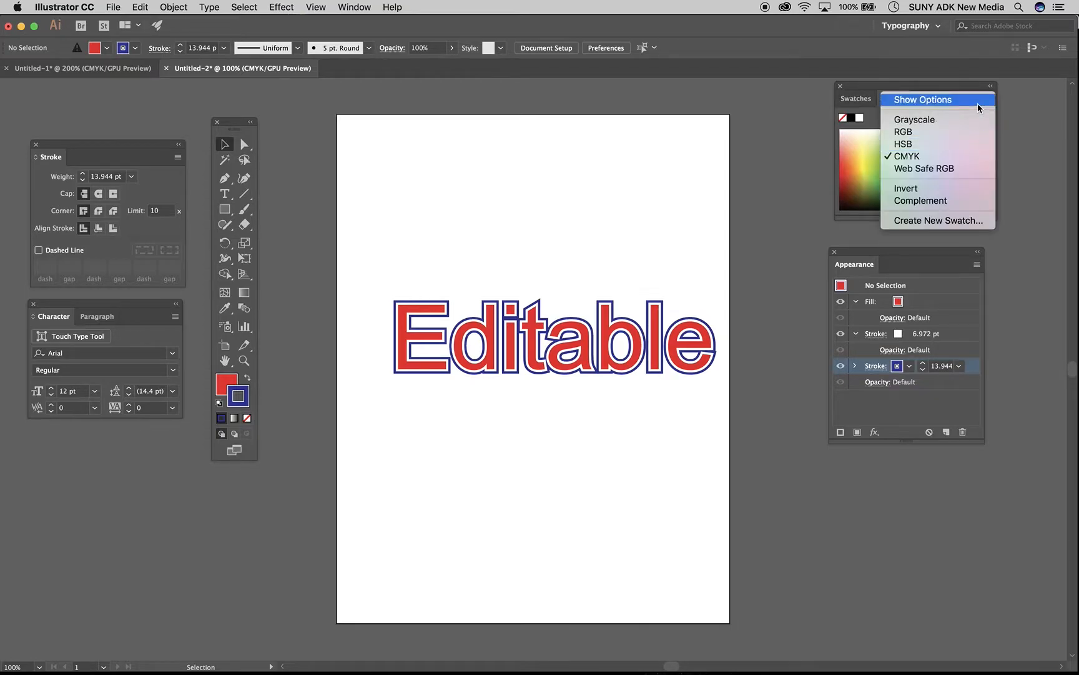
pyautogui.click(978, 103)
pyautogui.click(913, 137)
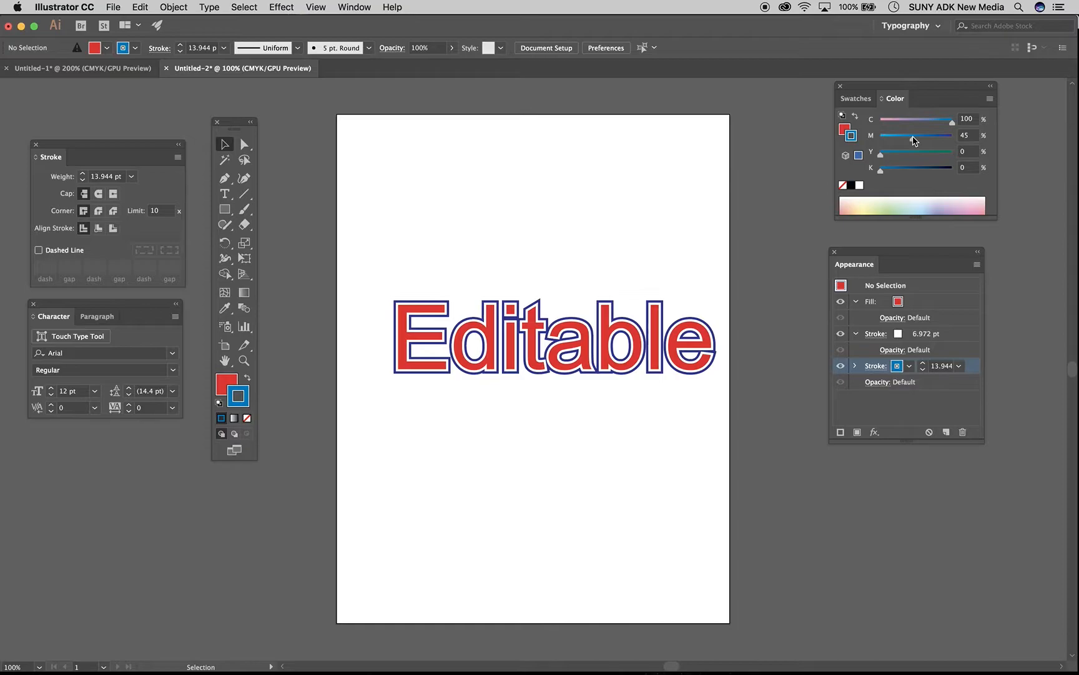
# - Mix a plum fill color of C 49, M 70, Y 44, K 29 and save it as a new swatch
pyautogui.click(845, 127)
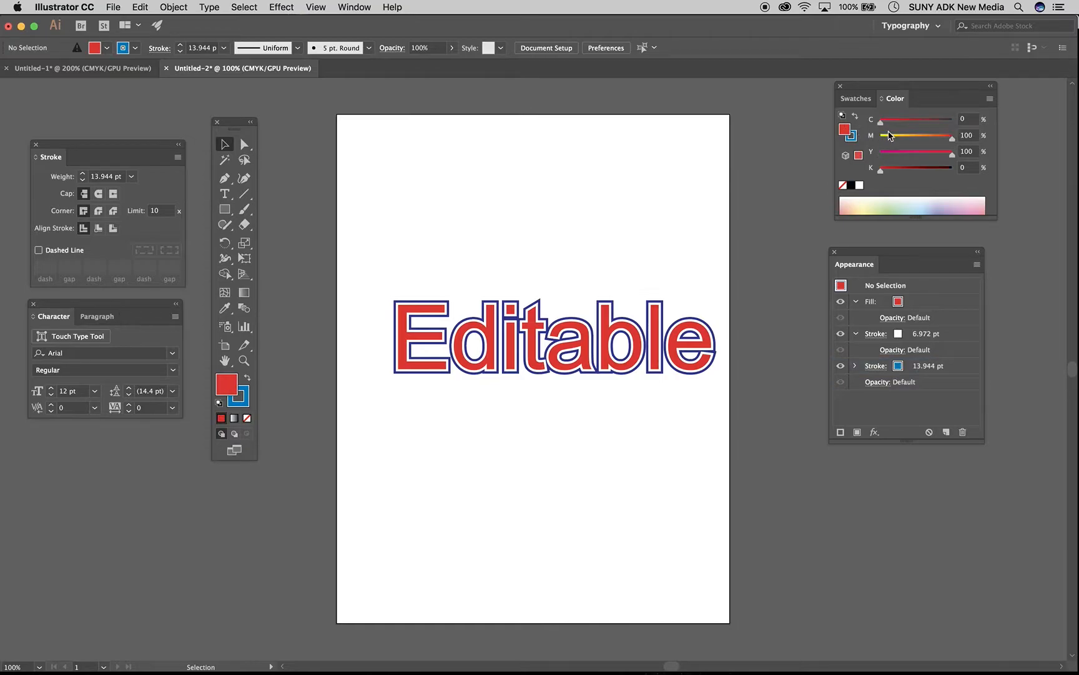
pyautogui.click(910, 138)
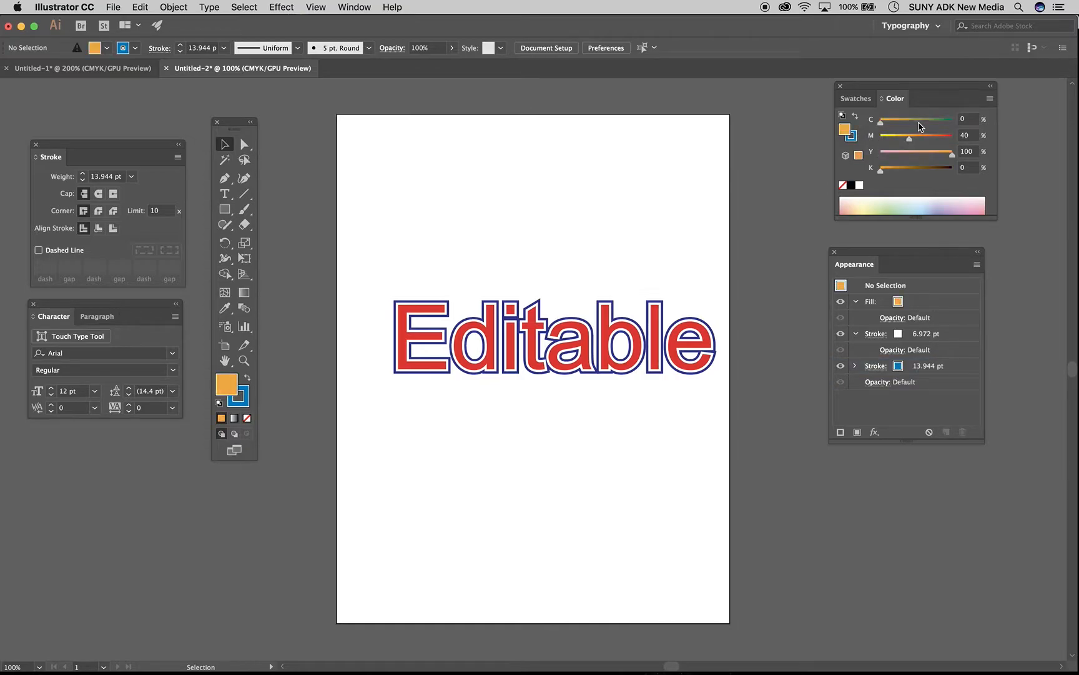
pyautogui.click(912, 154)
pyautogui.click(902, 170)
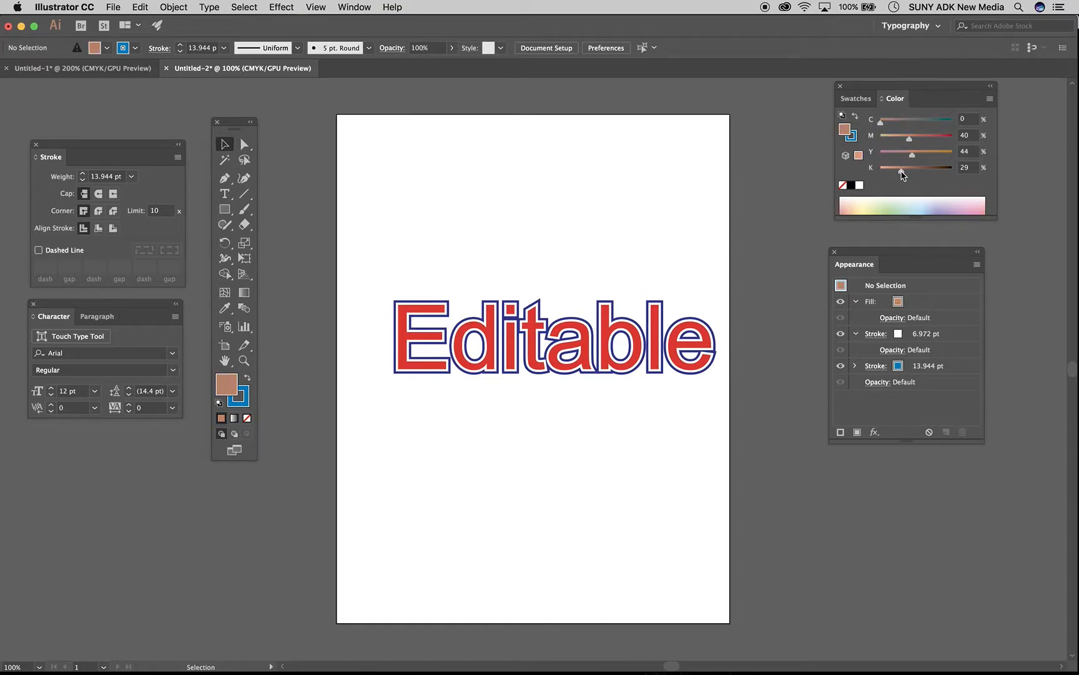
pyautogui.click(931, 139)
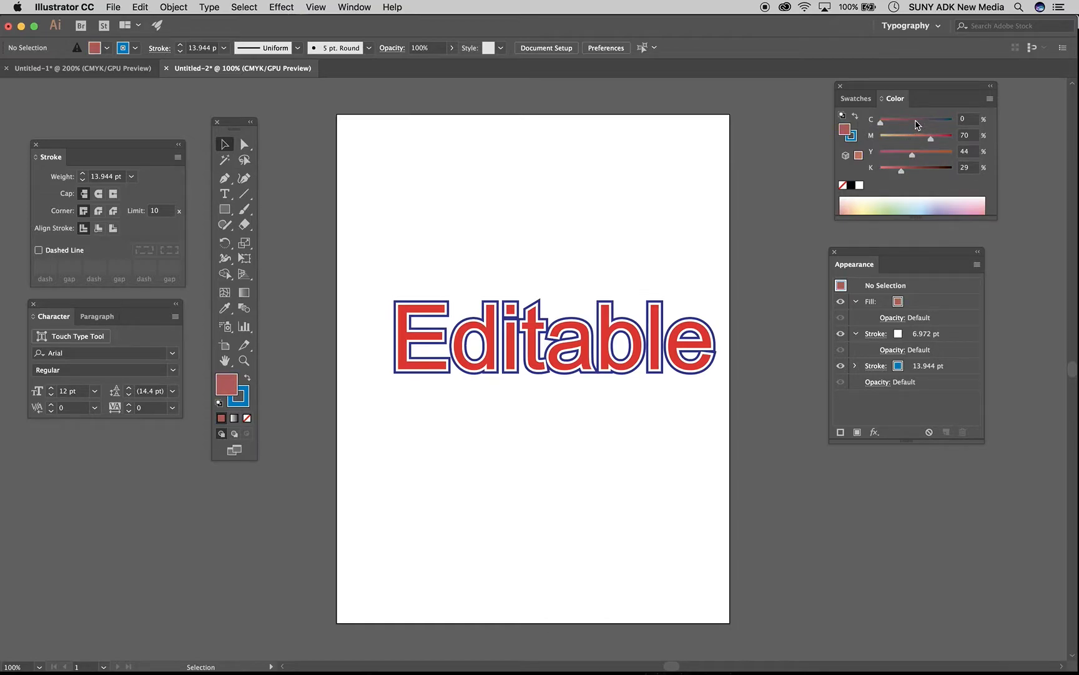
pyautogui.click(917, 123)
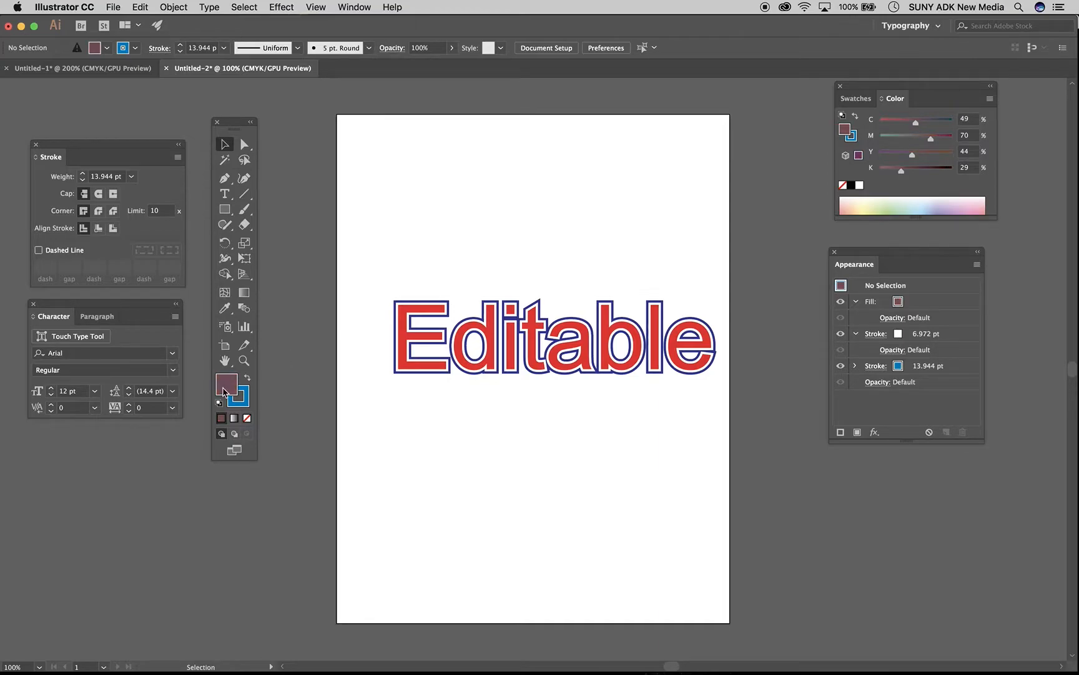
pyautogui.moveTo(891, 104); pyautogui.dragTo(592, 140)
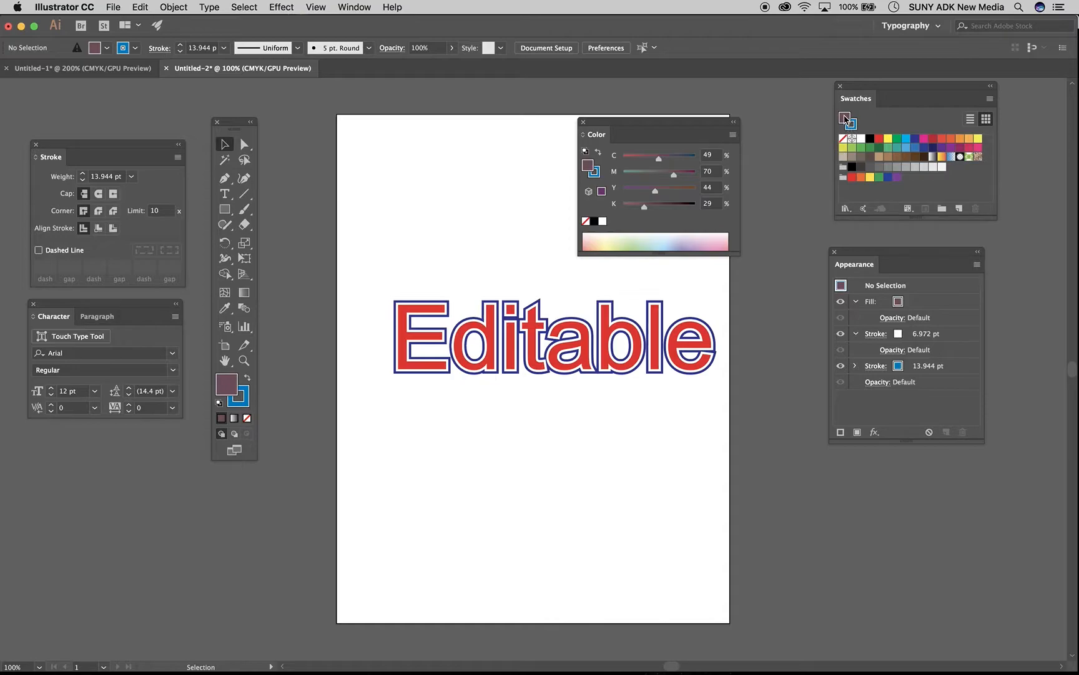
pyautogui.moveTo(845, 119); pyautogui.dragTo(969, 179)
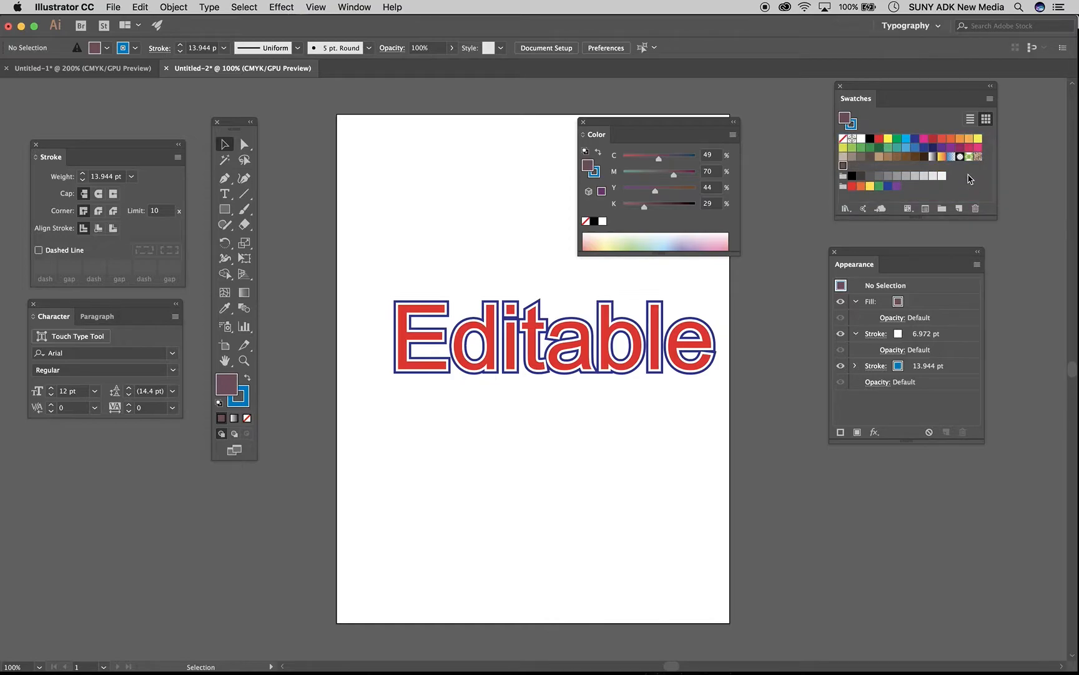
# - Apply the new plum swatch to the "Editable" word's outer 13.944 pt stroke
pyautogui.click(572, 366)
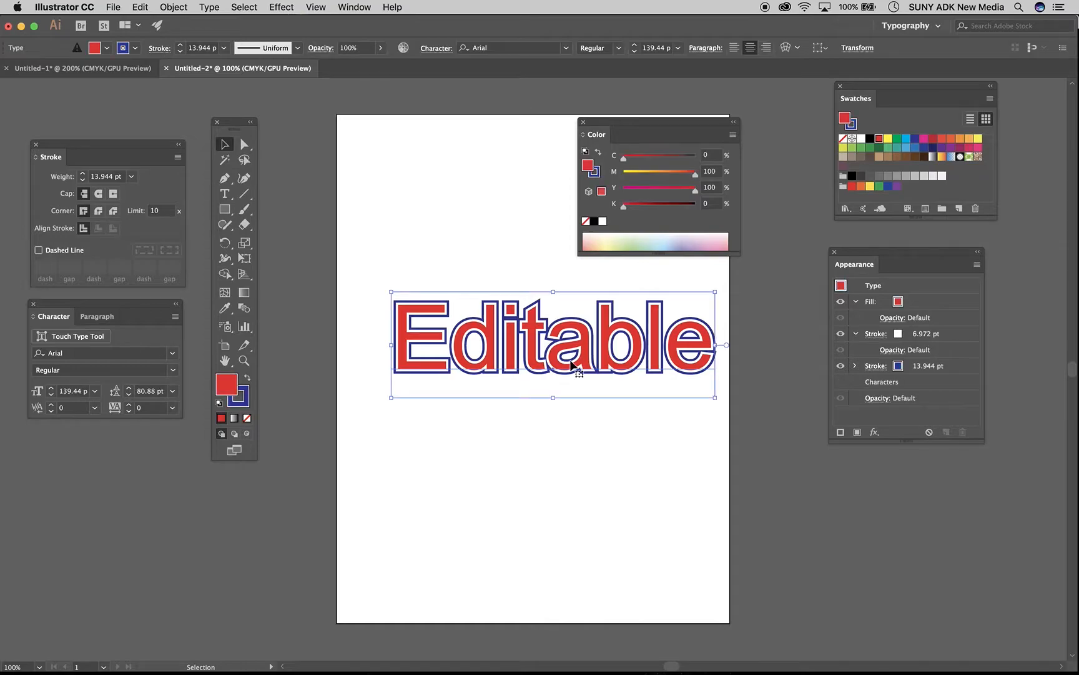
pyautogui.click(905, 367)
pyautogui.click(910, 366)
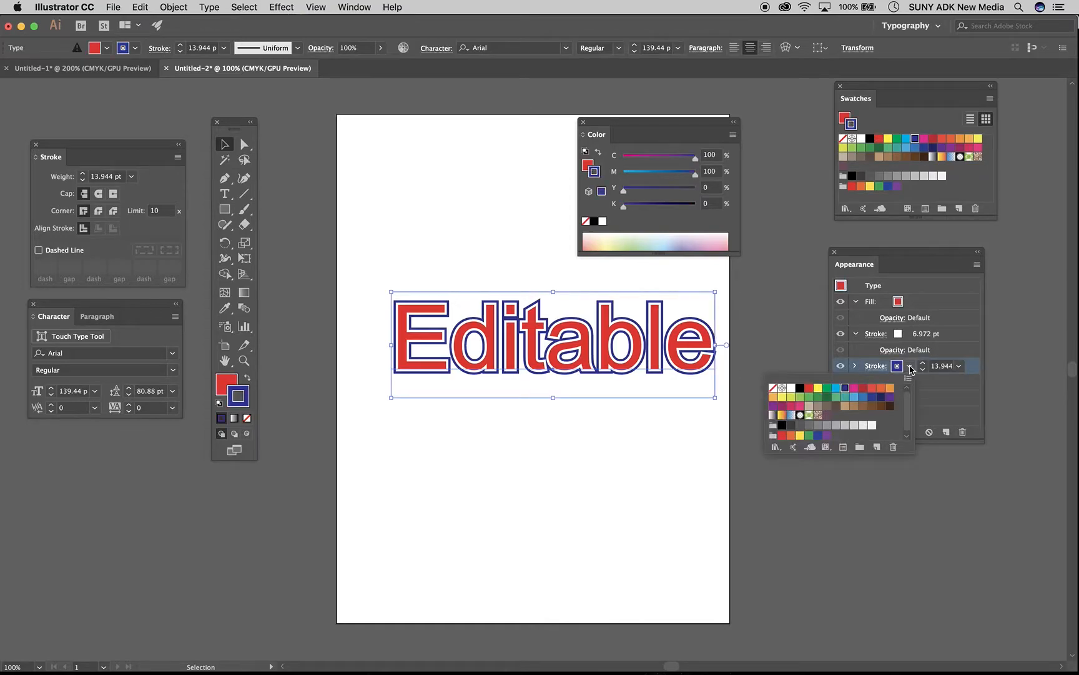
pyautogui.click(827, 415)
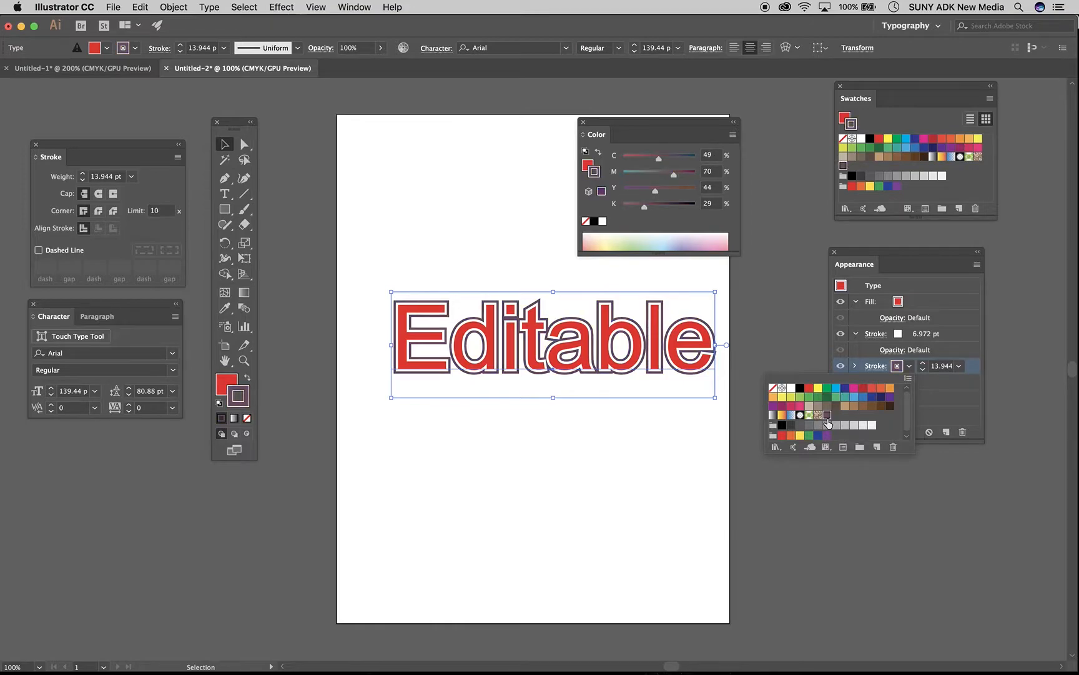
# - Fill the "Editable" word with the same plum swatch and deselect it
pyautogui.click(899, 301)
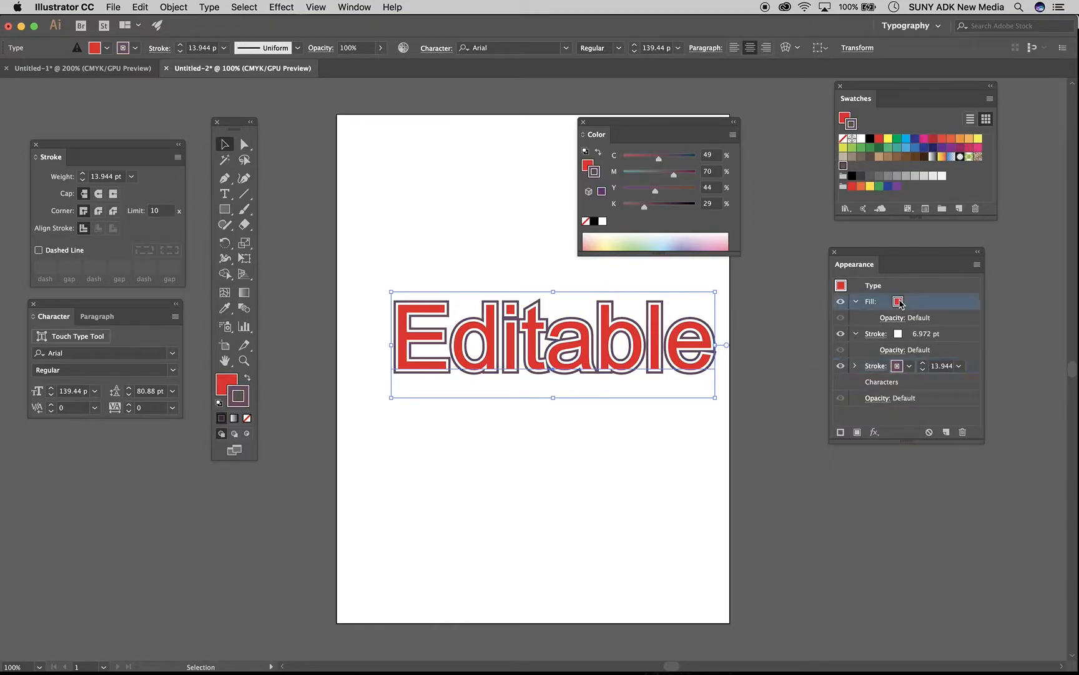
pyautogui.click(910, 301)
pyautogui.click(827, 355)
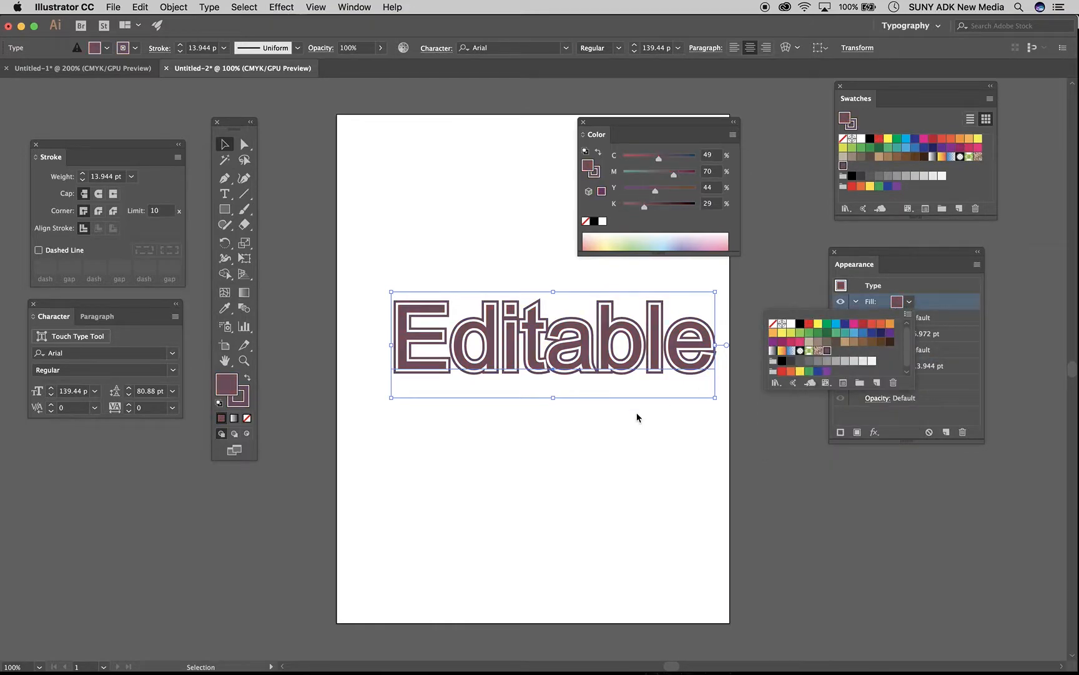
pyautogui.click(605, 456)
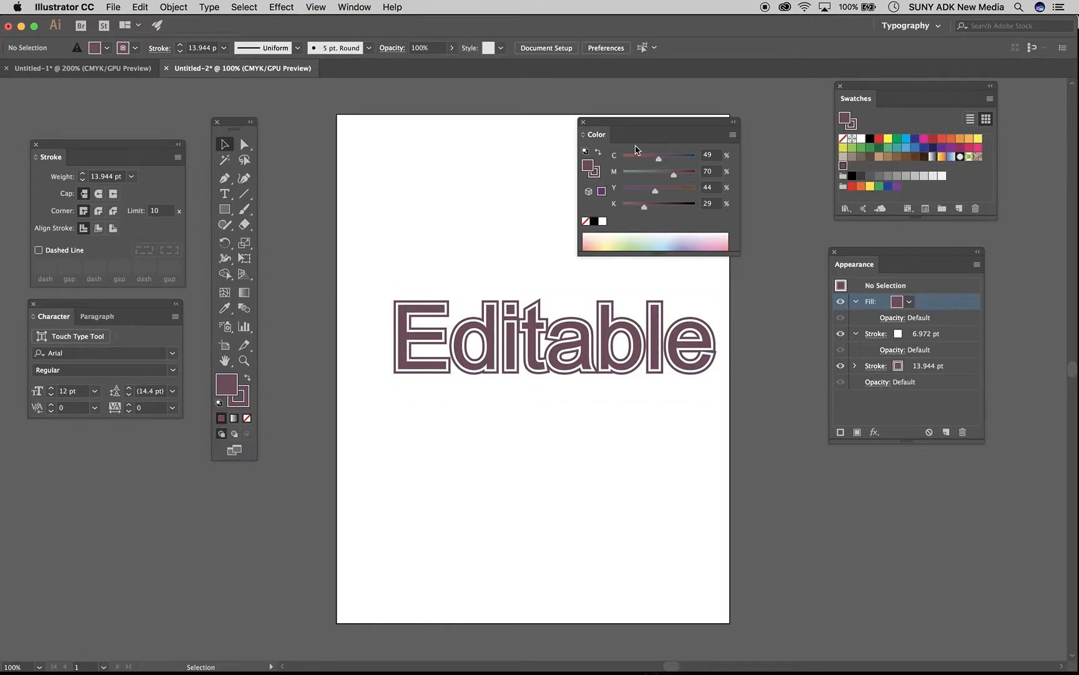